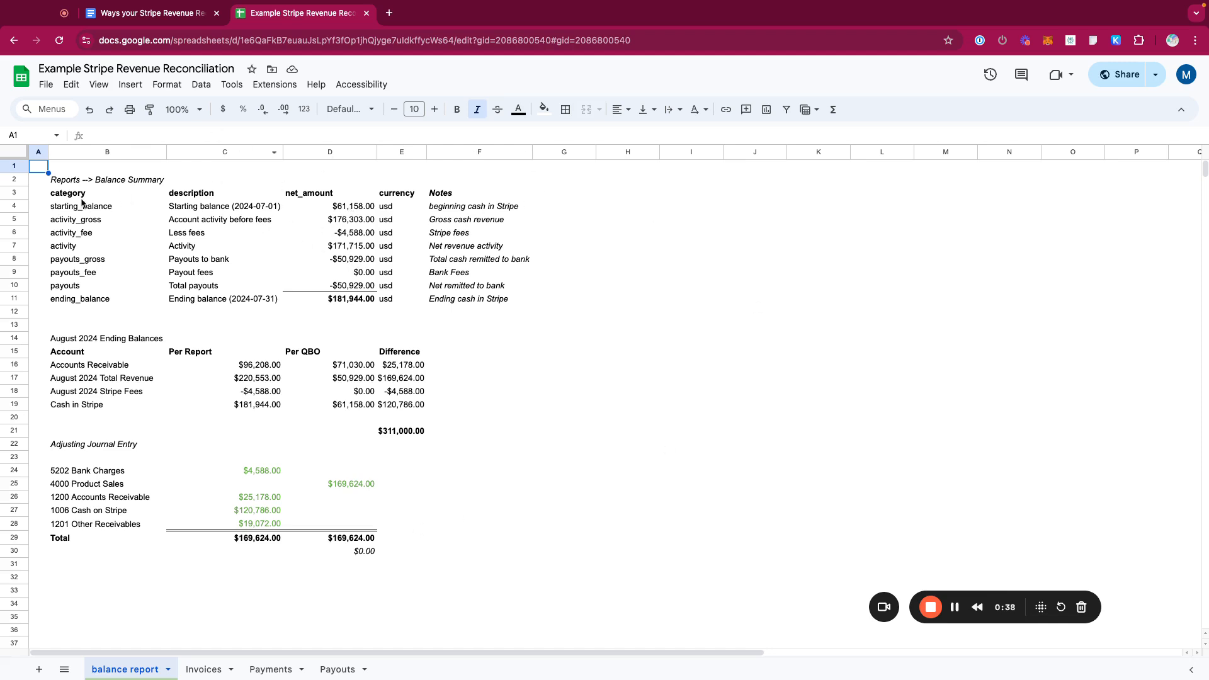
- Review the balance summary table, then inspect the total payouts formula on the Payouts sheet
left_click_drag(72, 196, 357, 299)
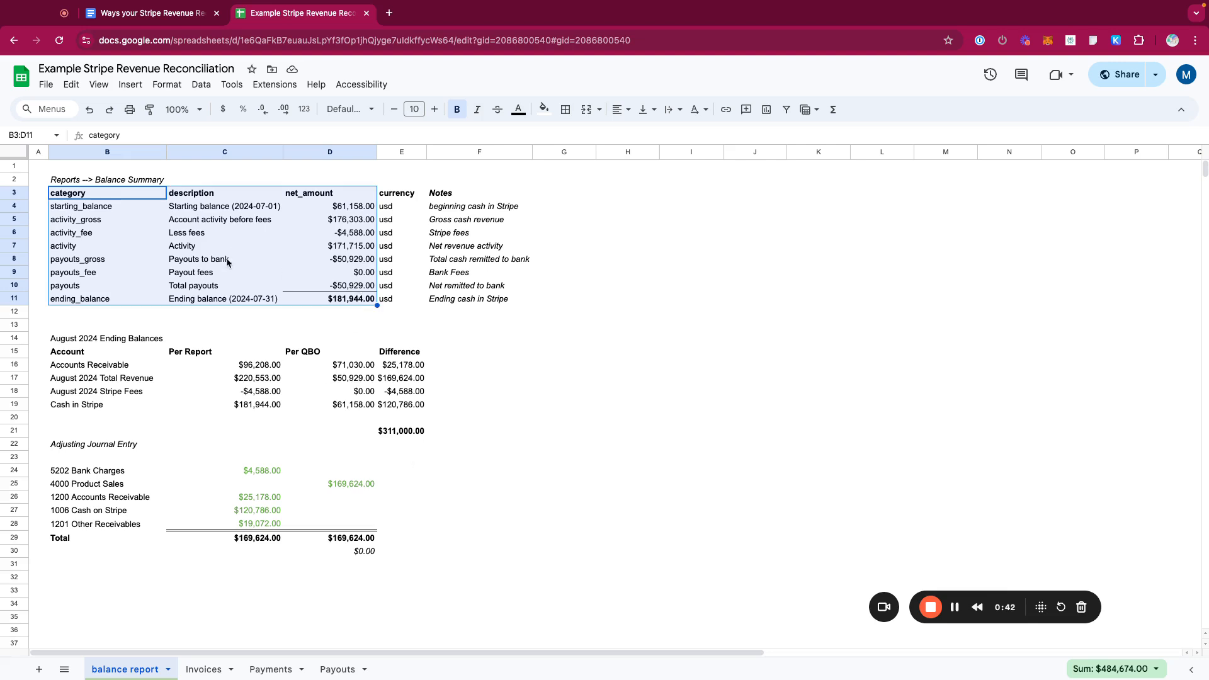
left_click(339, 669)
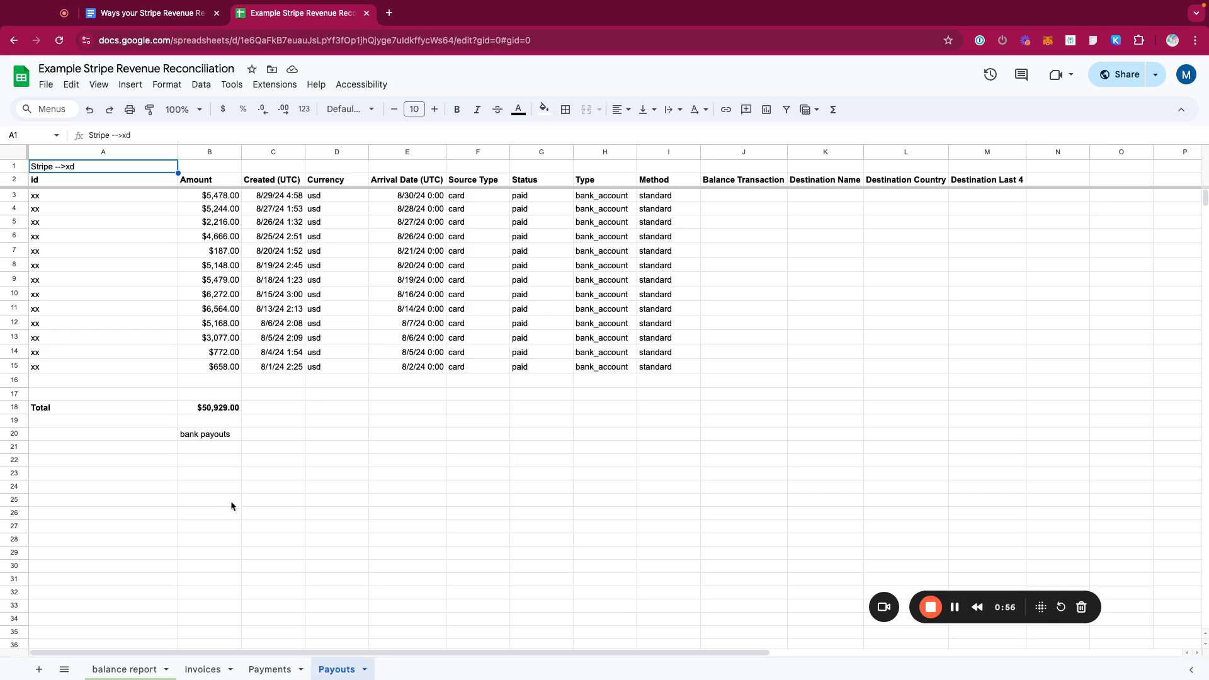
double_click(214, 410)
left_click(312, 436)
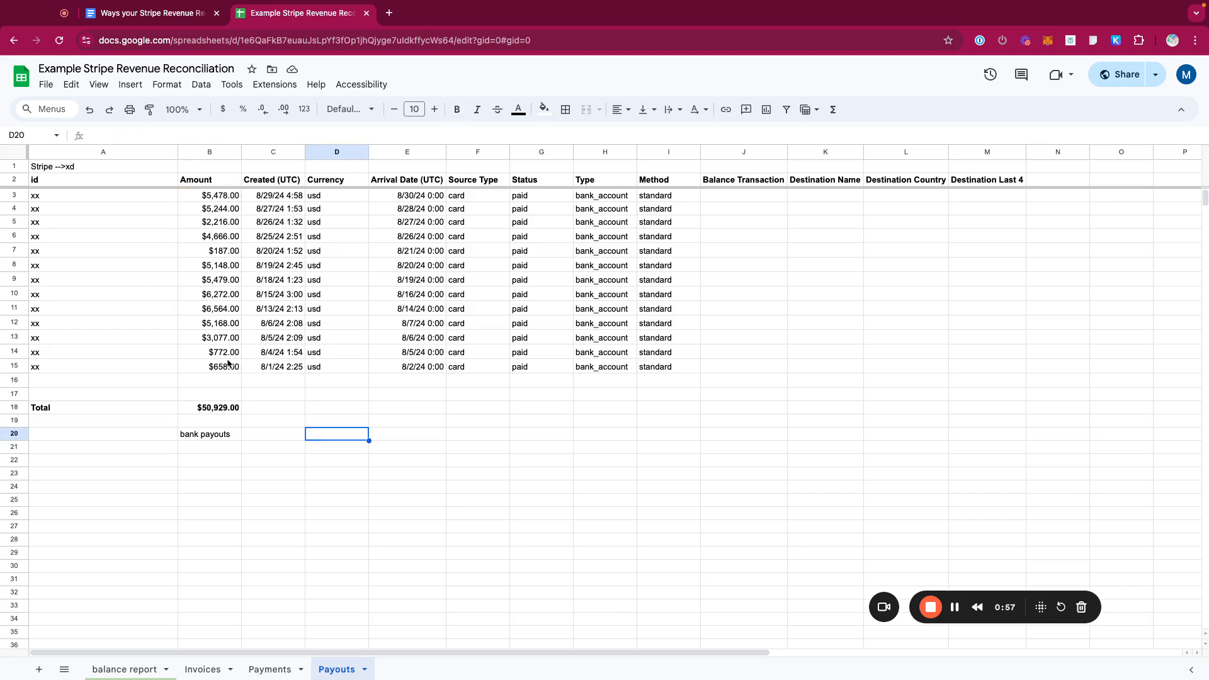
left_click(208, 410)
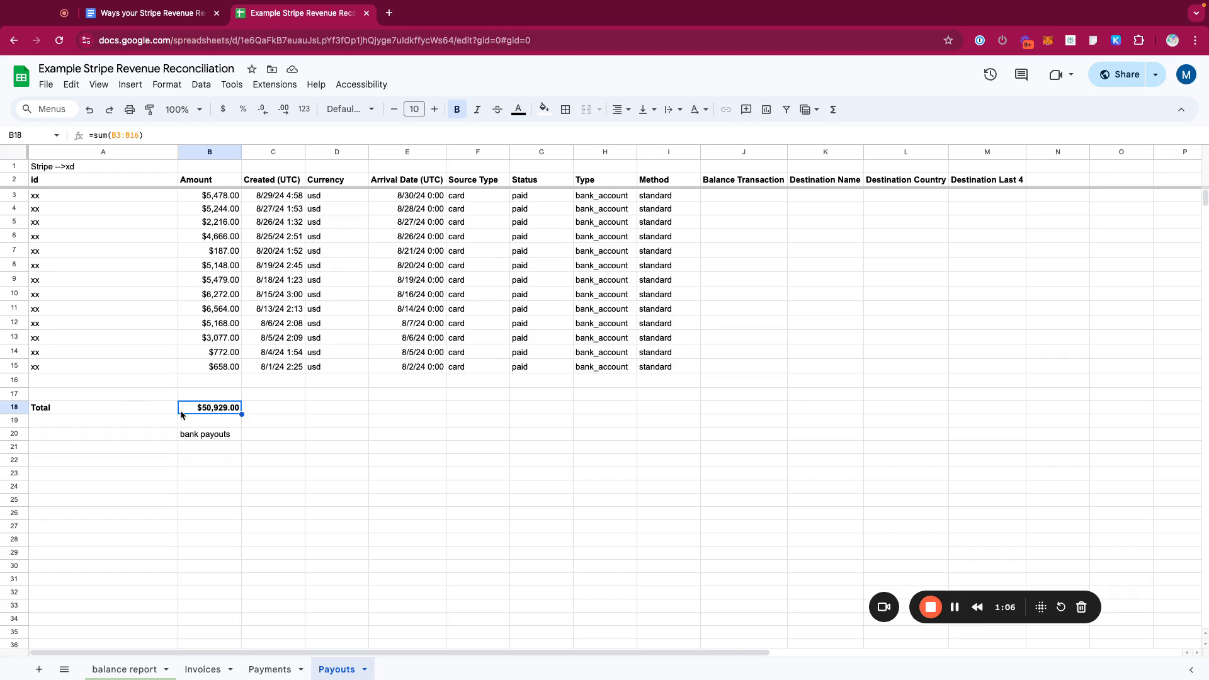
- Select the payout rows 3 to 15 on the Payouts sheet to review them
left_click_drag(14, 195, 14, 366)
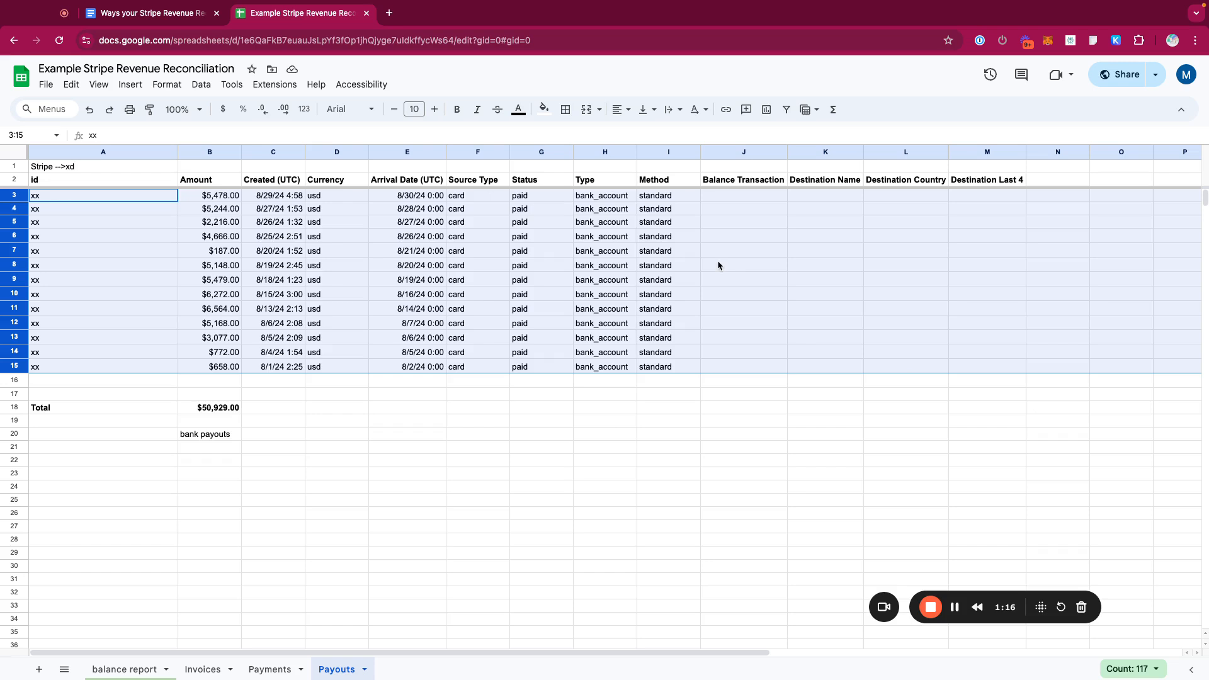
left_click(284, 199)
left_click(24, 196)
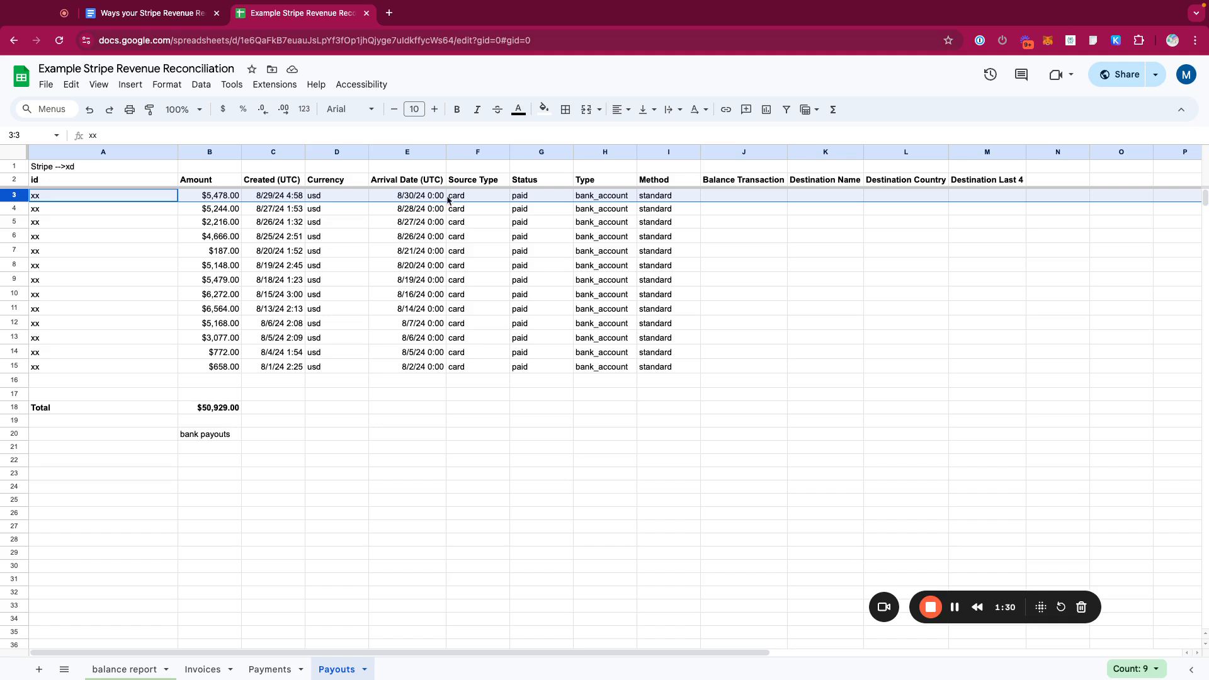
- Open the Payments sheet and read its export instruction note and the column headers in row 2
left_click(280, 669)
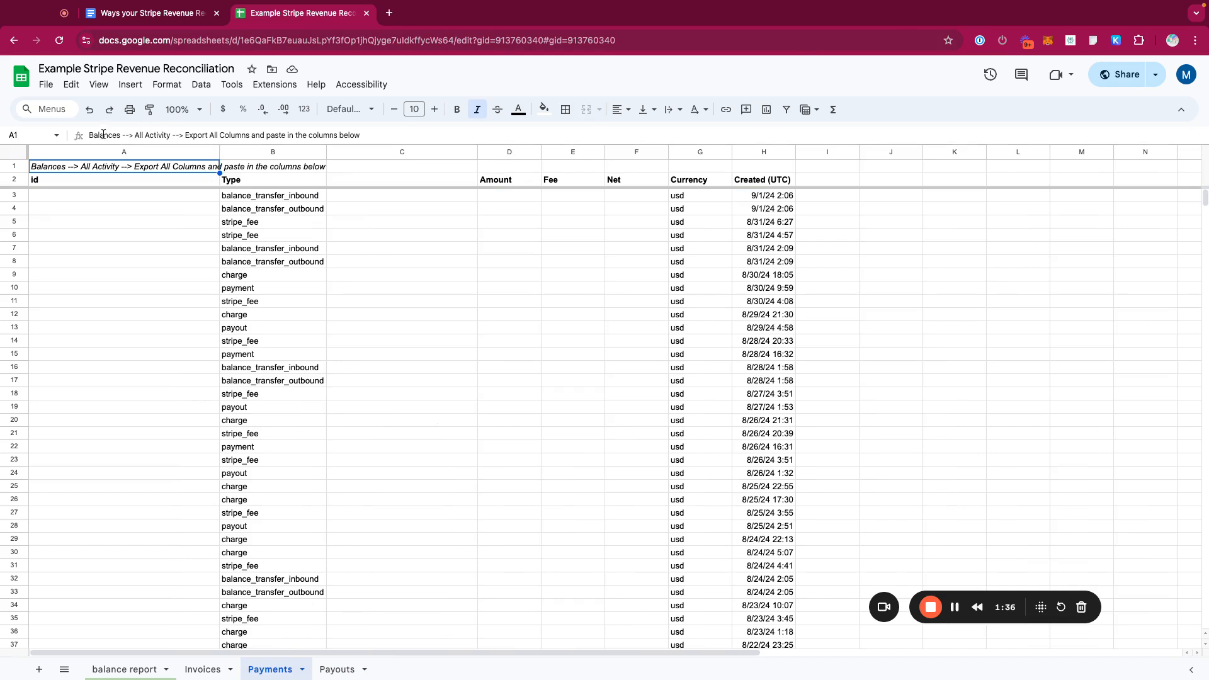
double_click(168, 135)
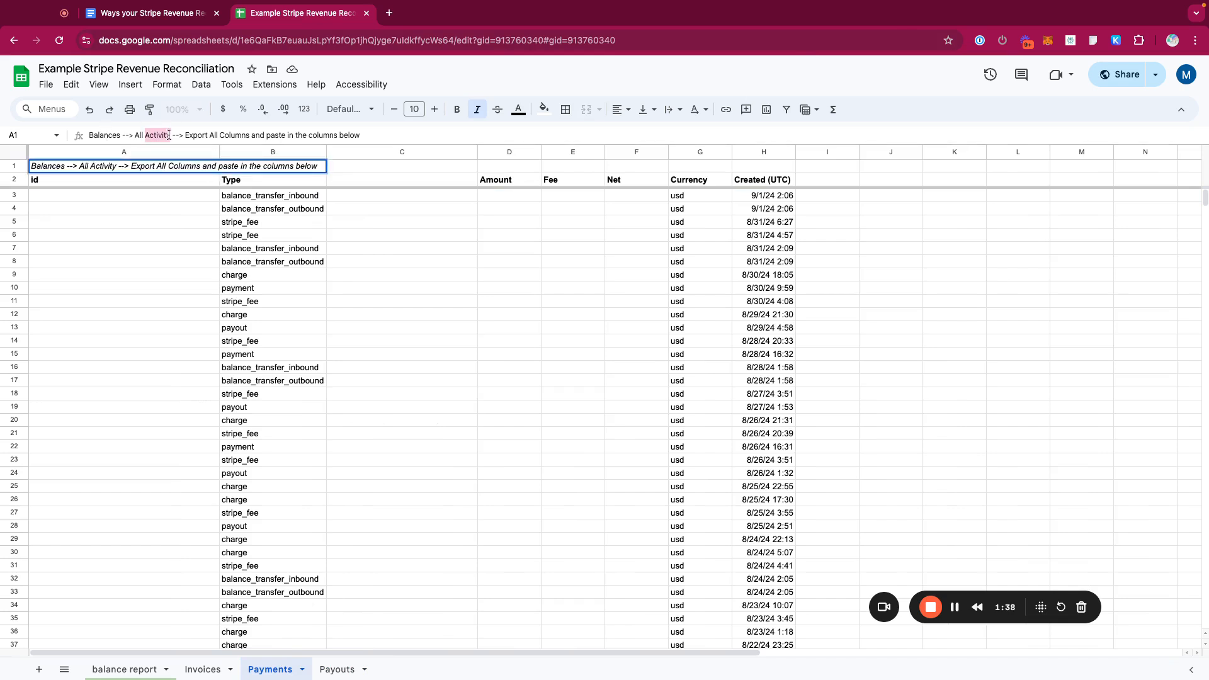
left_click(264, 133)
left_click_drag(185, 136, 339, 136)
left_click(412, 137)
left_click(378, 301)
left_click(182, 183)
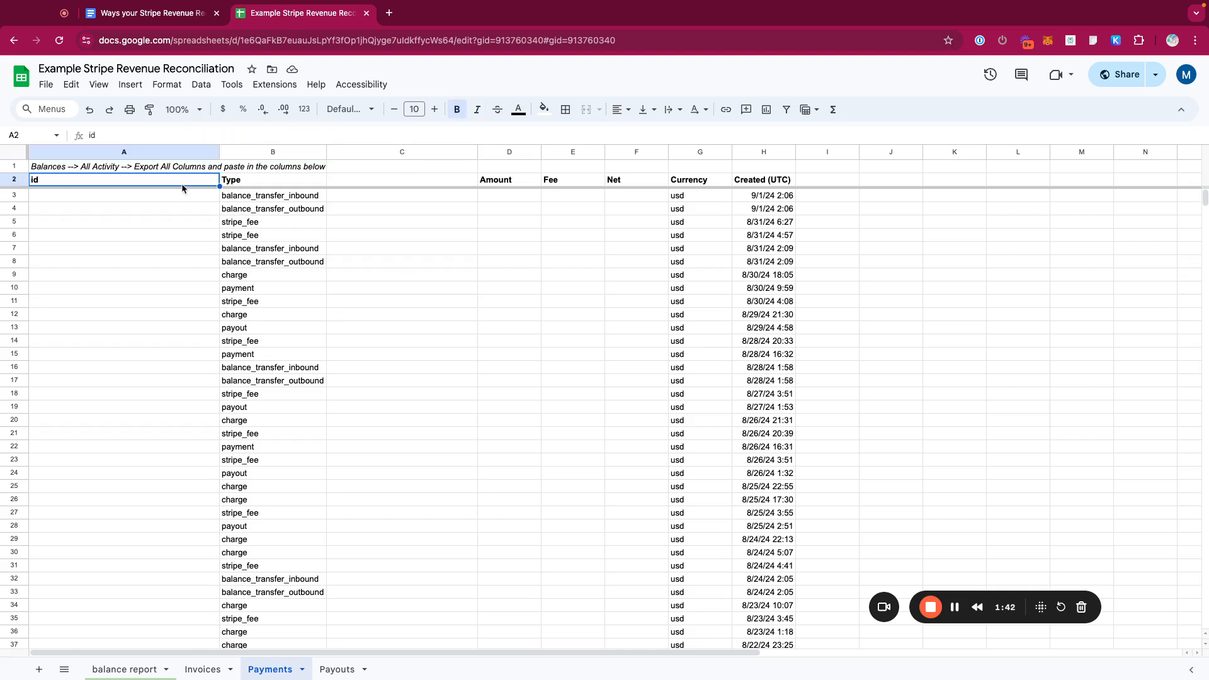
key("Right")
key("Right")
key("Right")
key("Right")
key("Right")
key("Left")
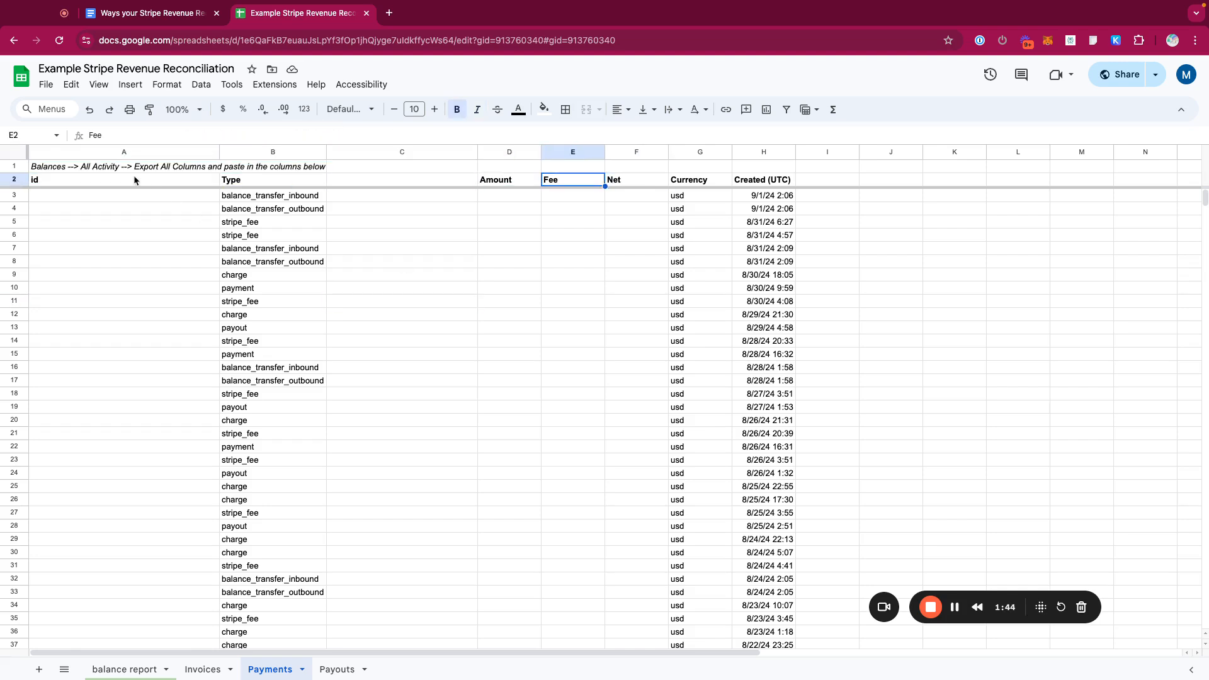
- Examine the Amount, Fee and Net columns and the pivot summary by Type below the payment data
left_click_drag(496, 199, 633, 661)
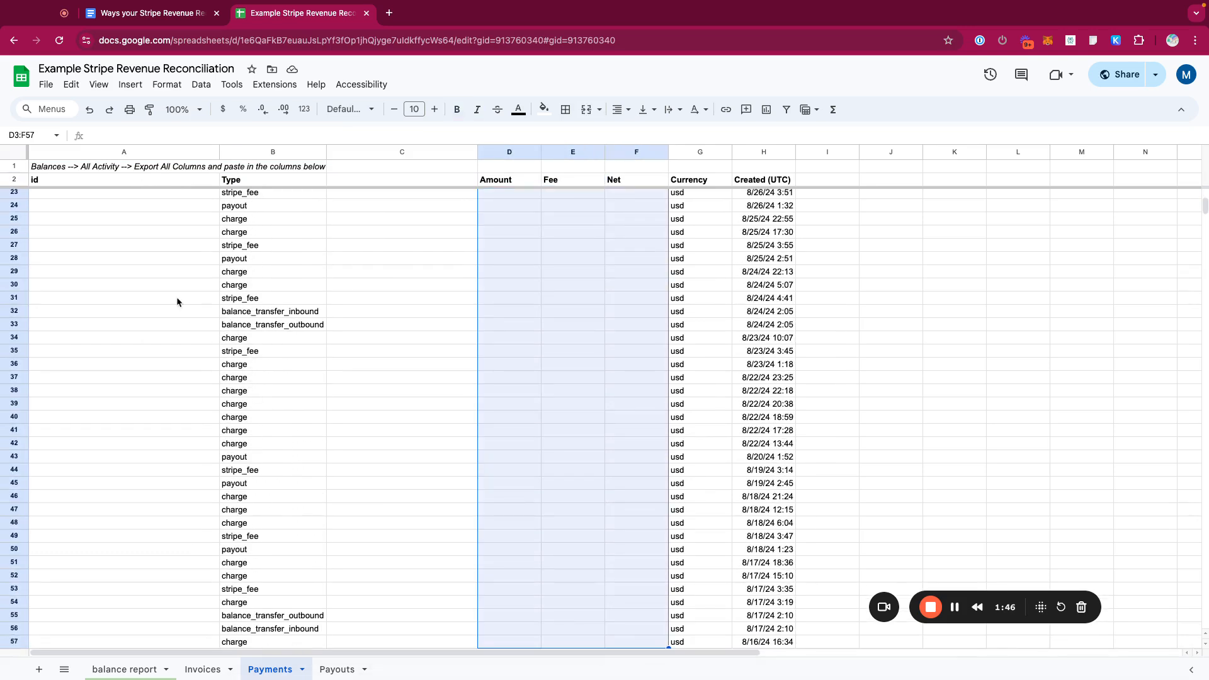
scroll(166, 239, "down", 3)
left_click(503, 180)
left_click_drag(524, 154, 623, 152)
scroll(462, 285, "down", 15)
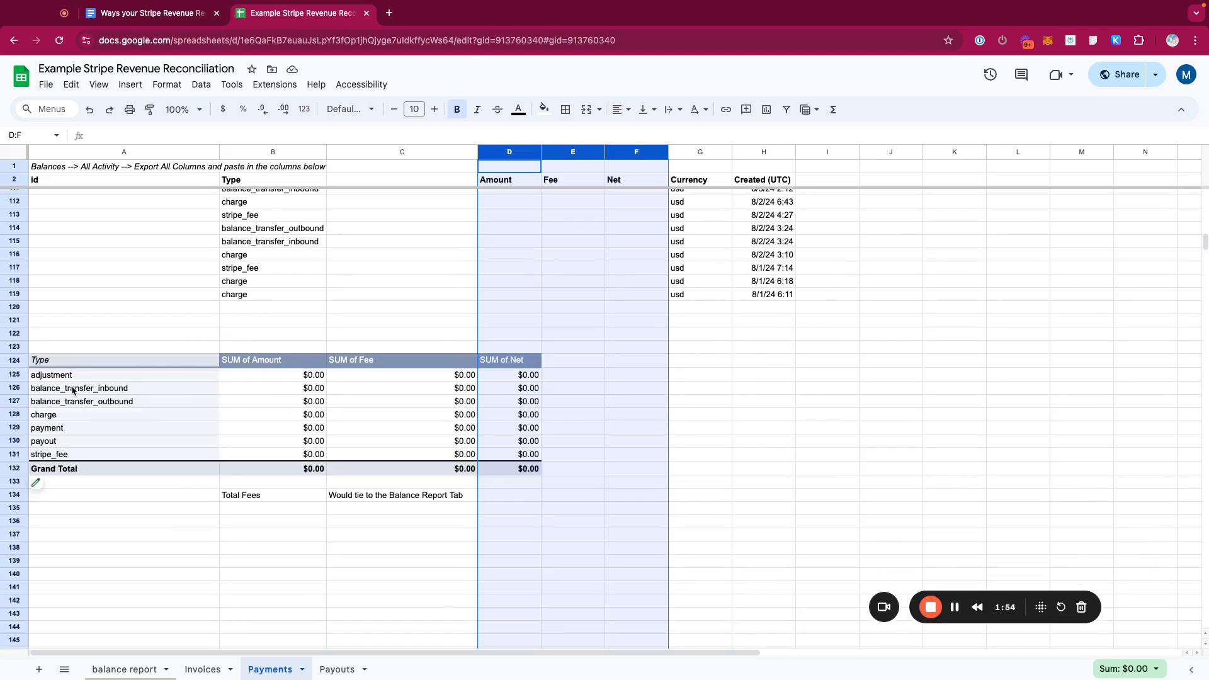
left_click(249, 154)
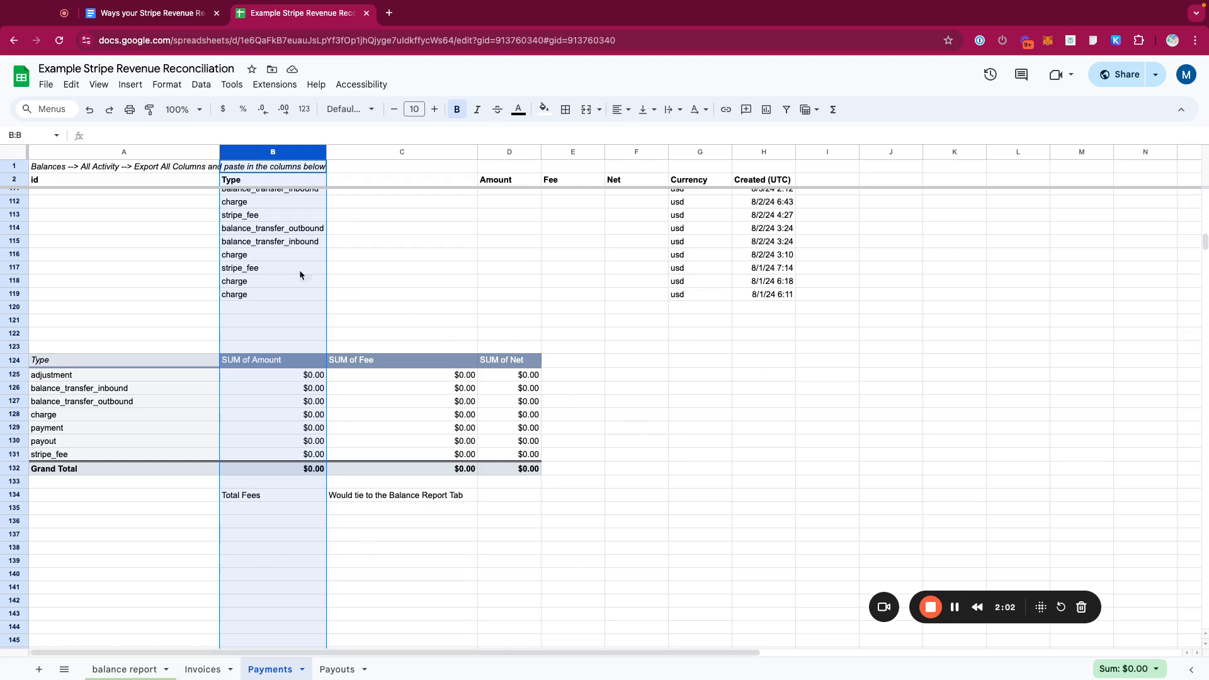
left_click(260, 295)
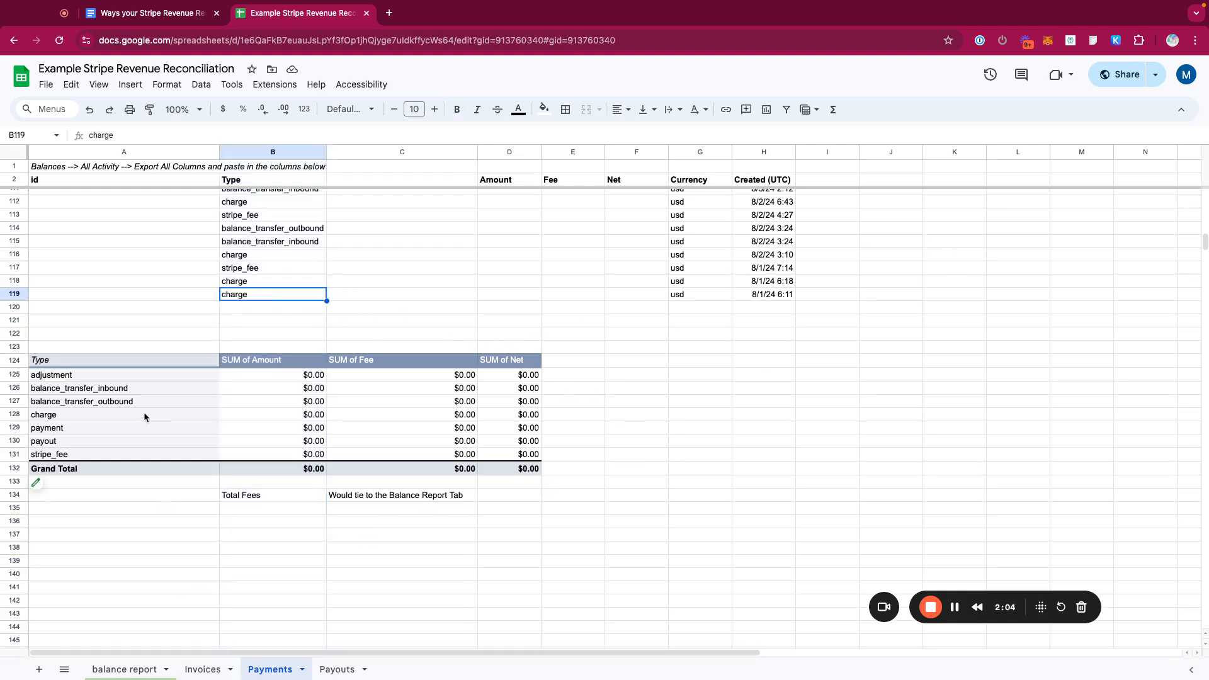
- Enter =sum(B131,C132) in C135 under the Would tie to the Balance Report Tab label
left_click(358, 500)
left_click(362, 511)
type("=sum(")
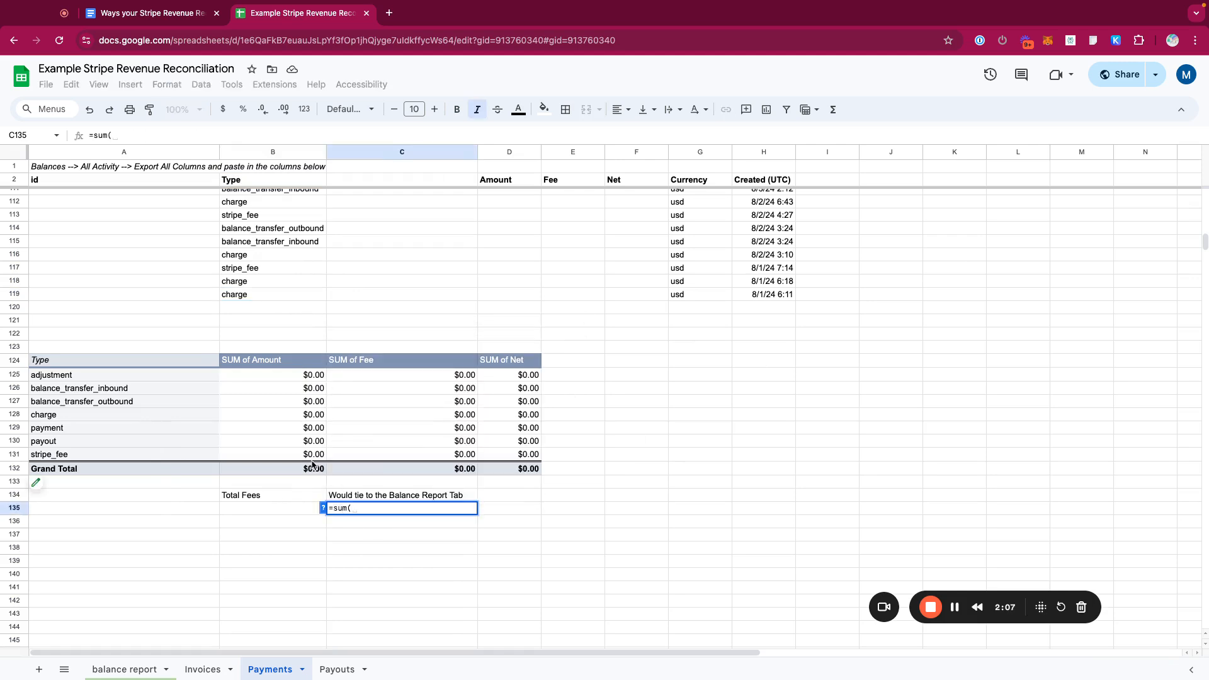
scroll(312, 465, "down", 1)
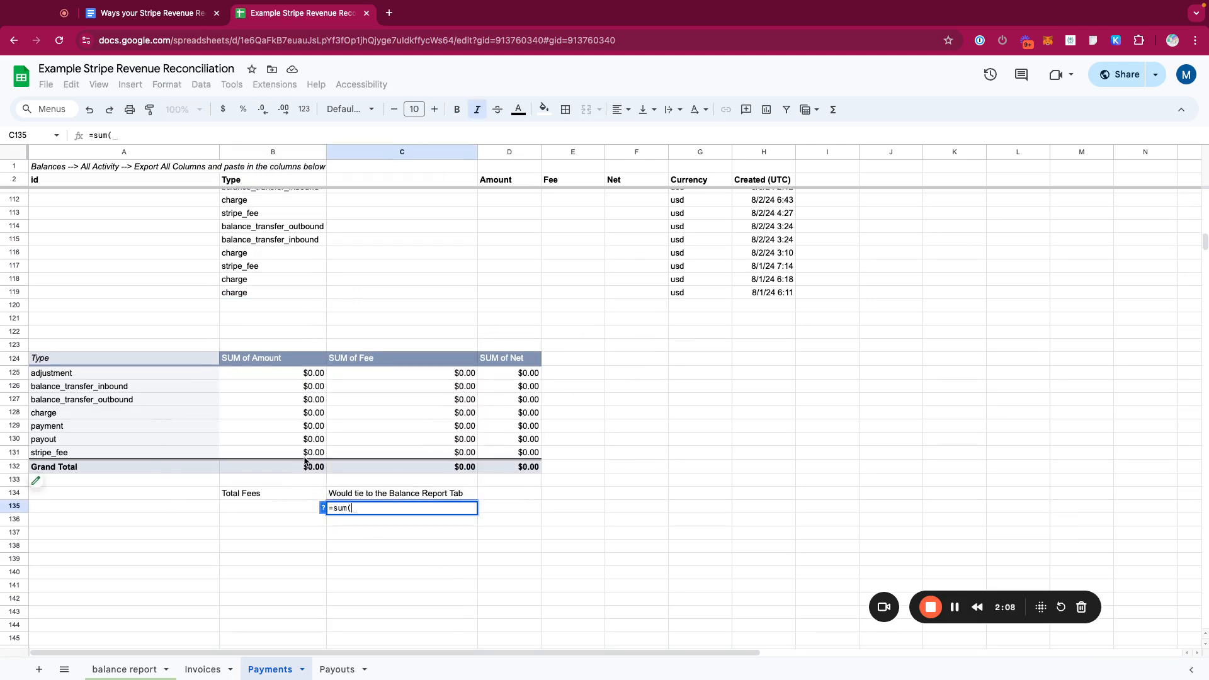
left_click(308, 454)
type(",")
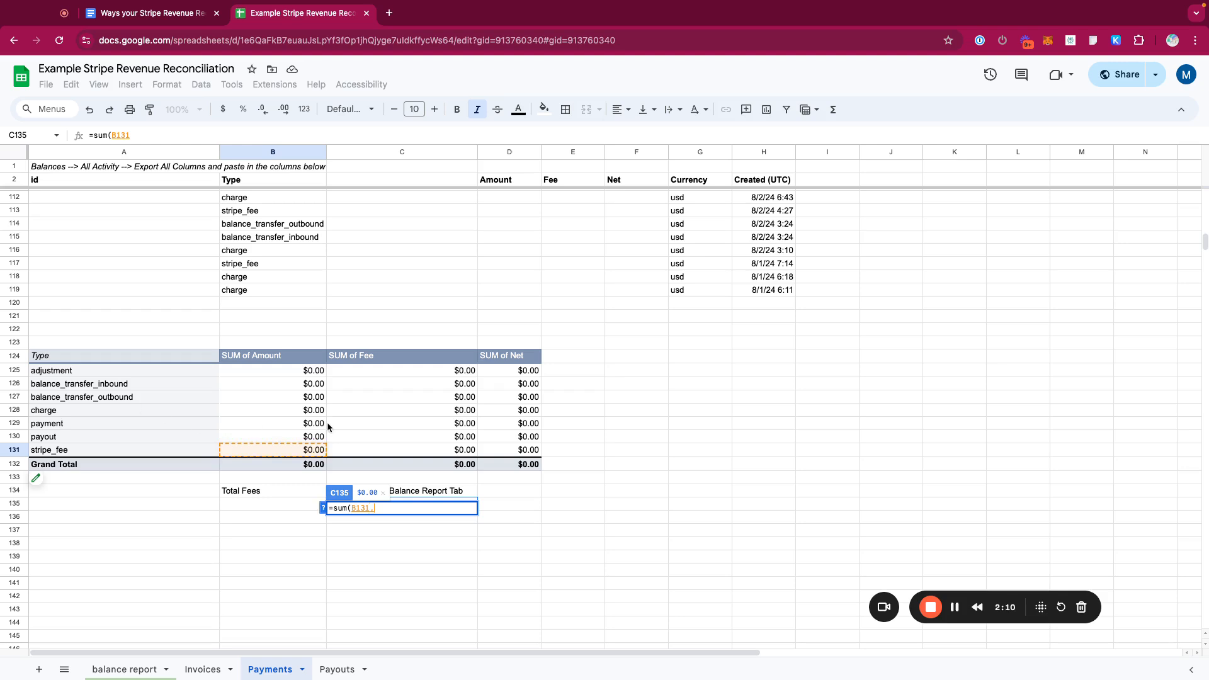
left_click(470, 465)
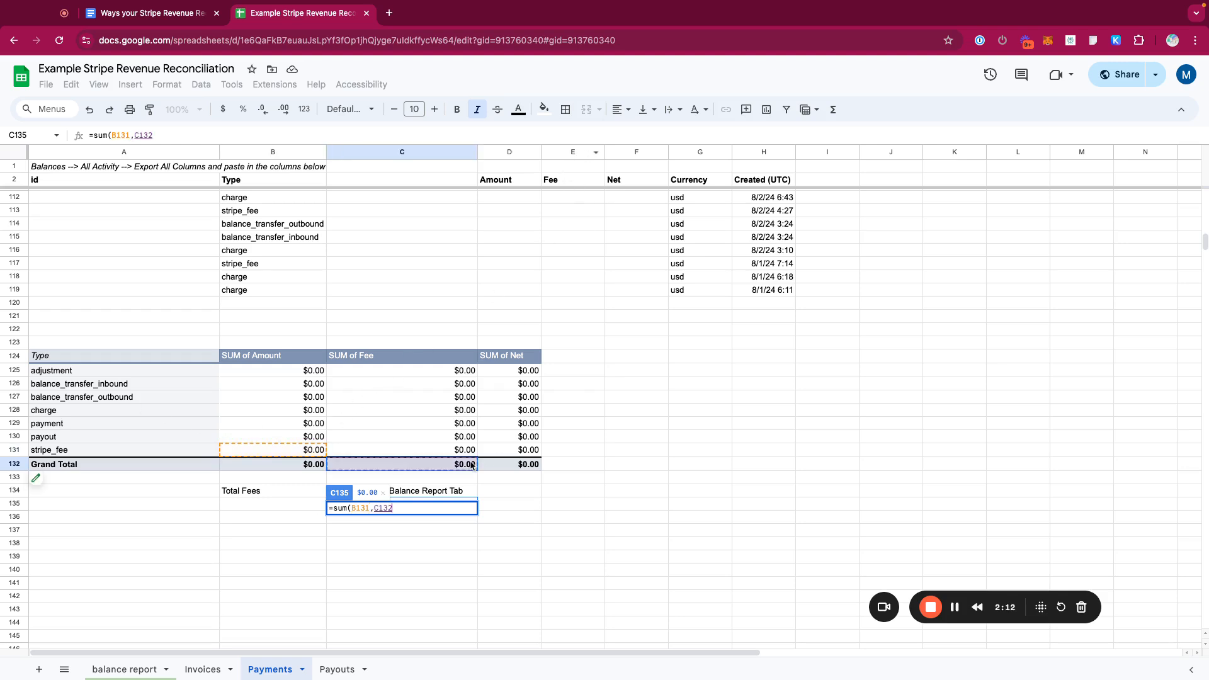
key("Return")
key("Up")
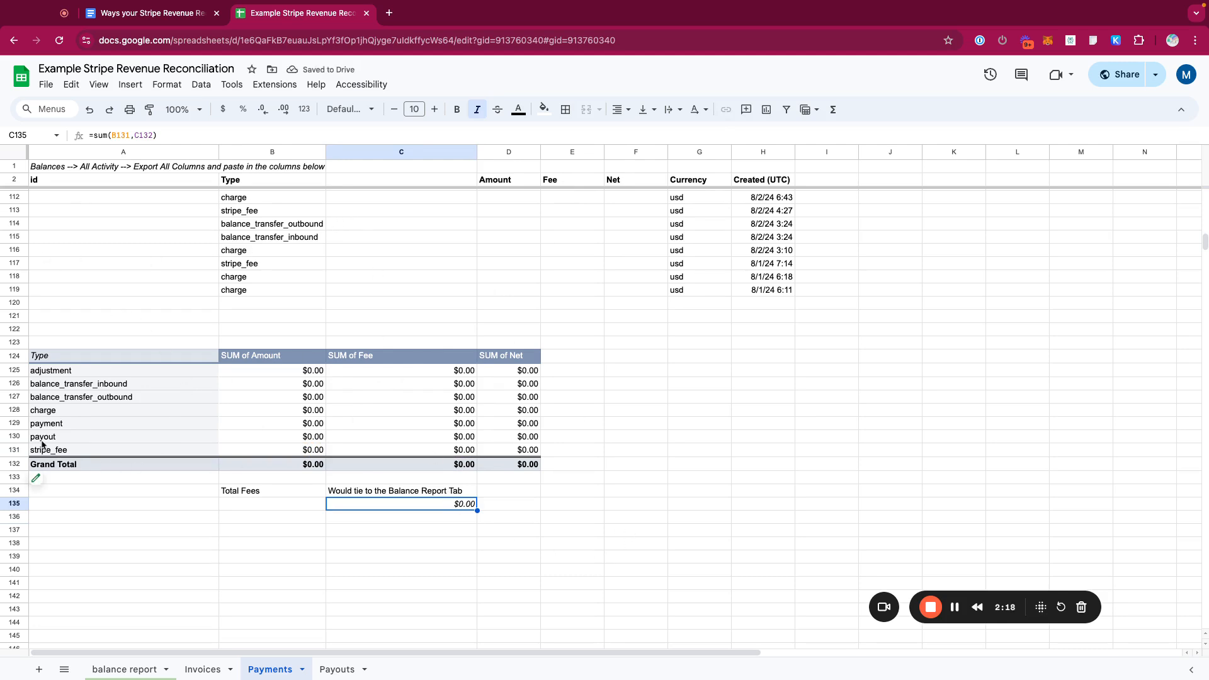
- Open the Invoices sheet and scroll through the invoice rows and its export instruction note
left_click(13, 449)
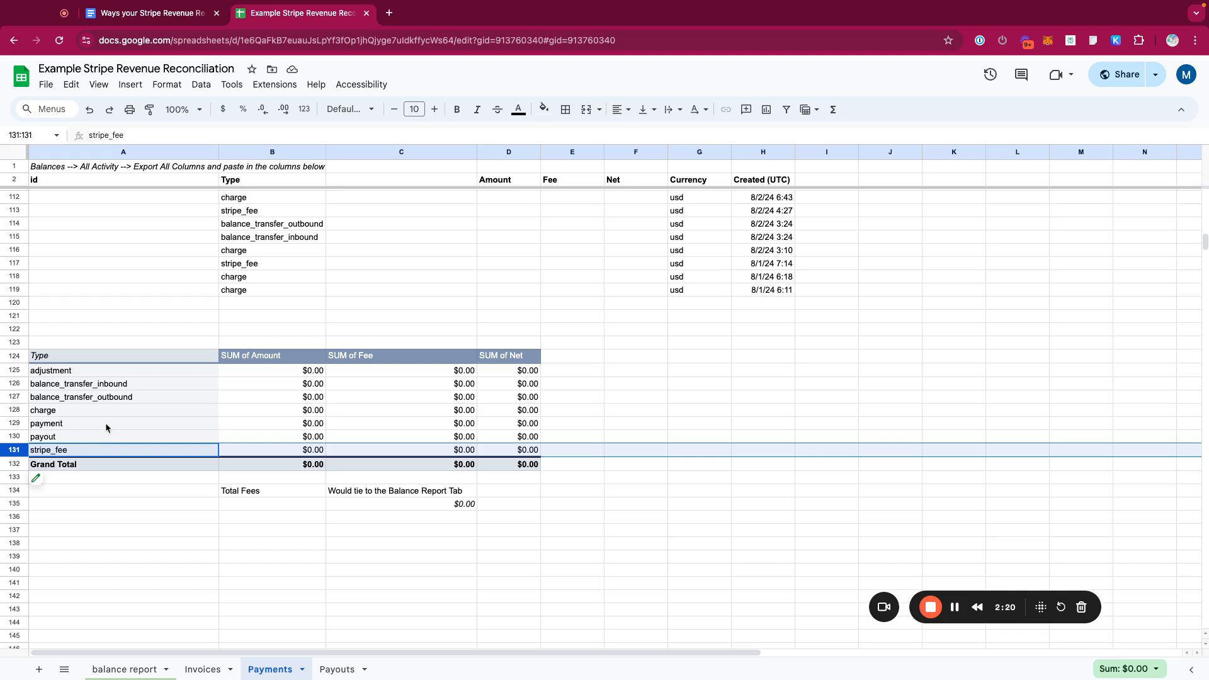
left_click(203, 669)
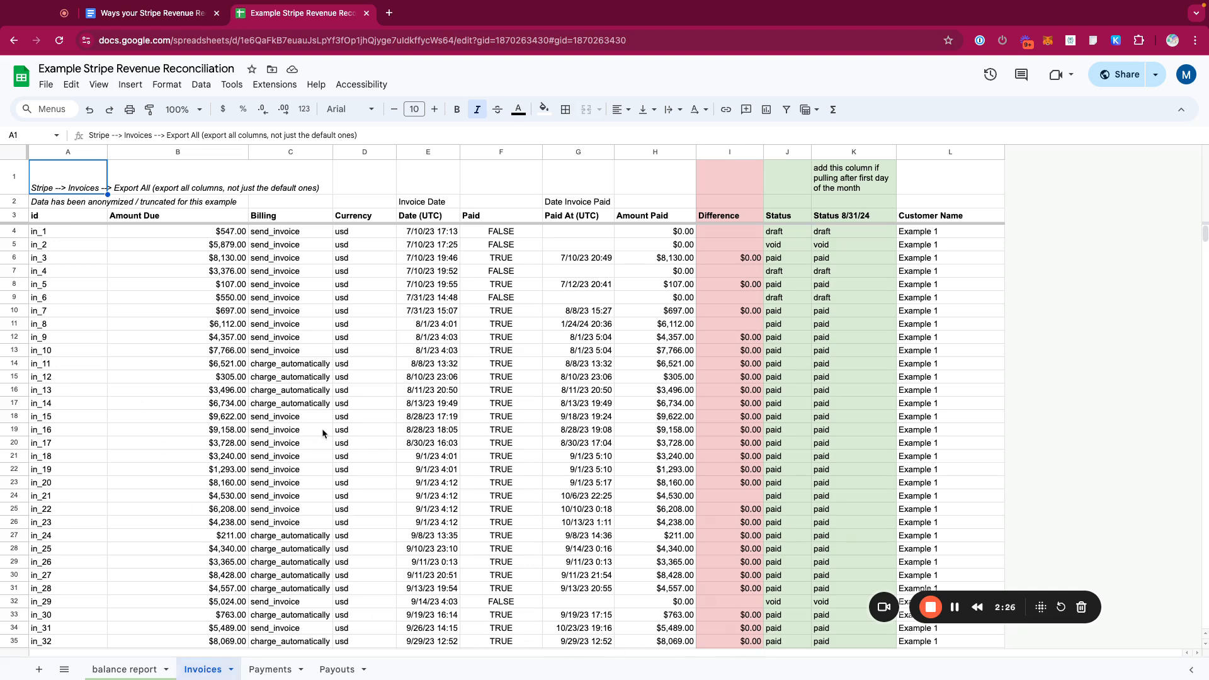
scroll(323, 428, "down", 10)
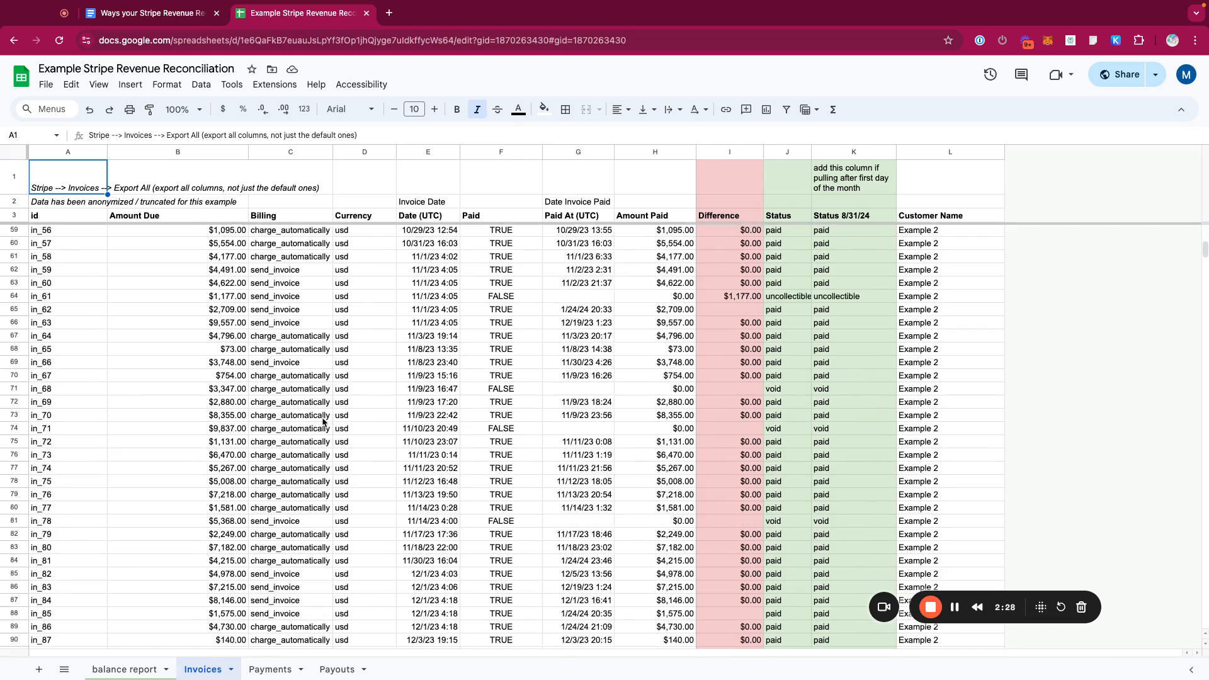
scroll(322, 422, "down", 6)
double_click(138, 135)
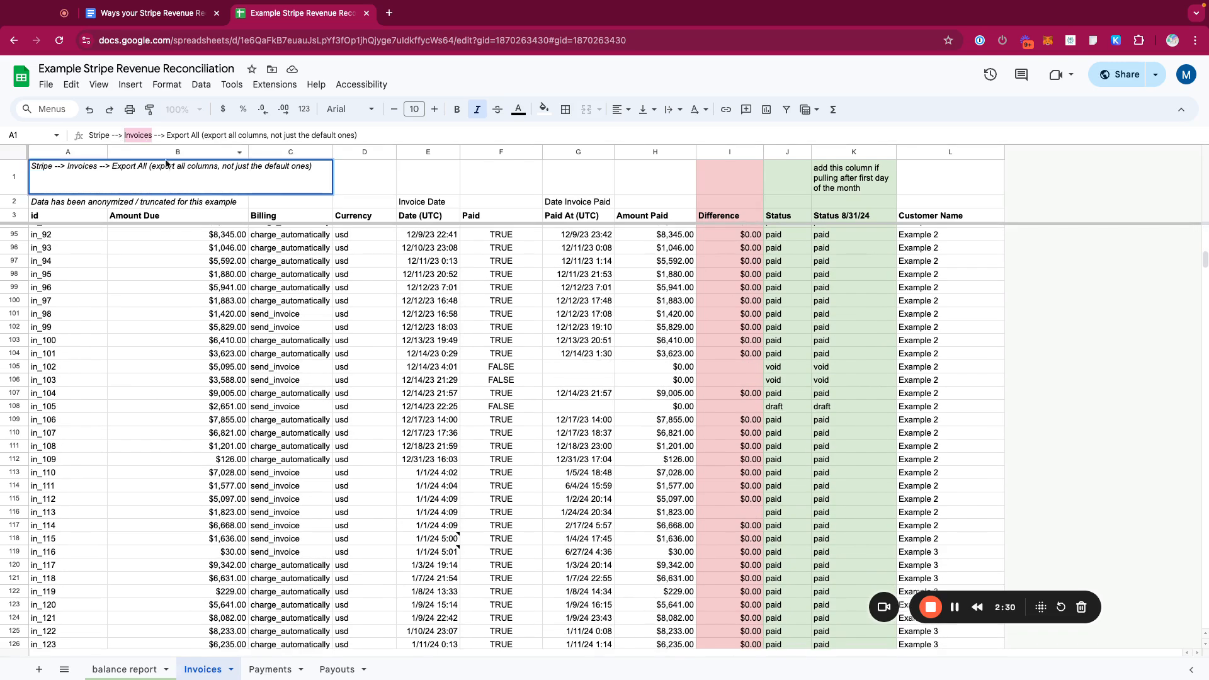
left_click(157, 275)
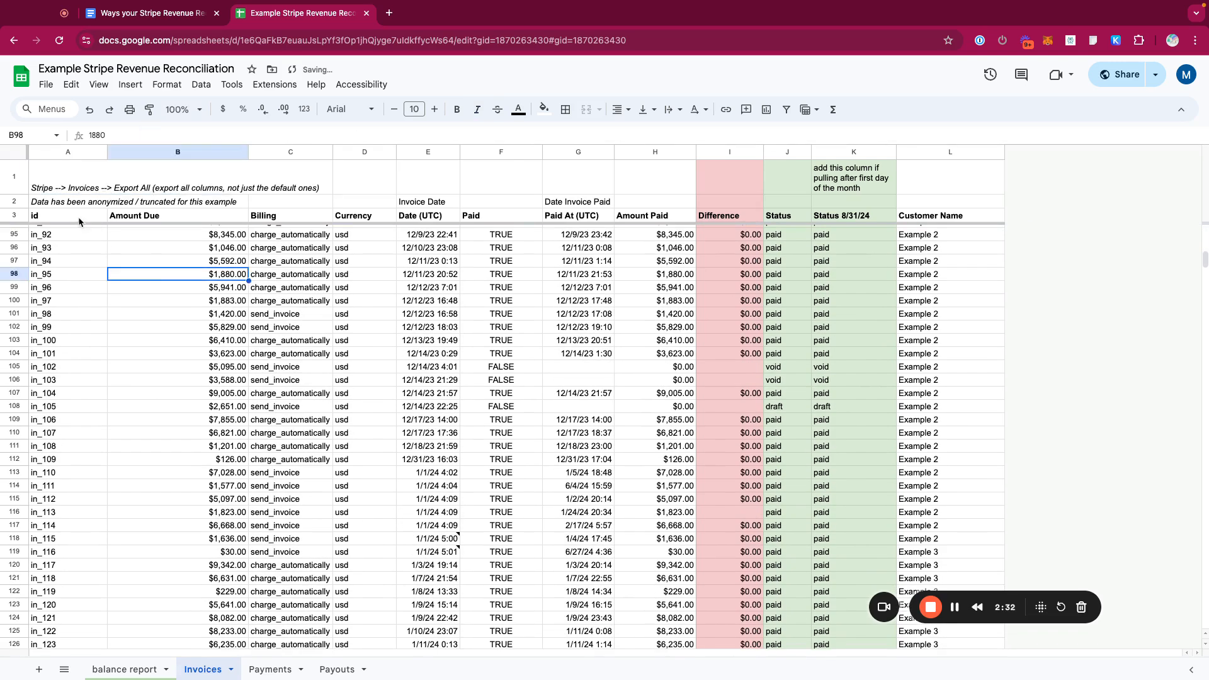
- Select the invoice header row and columns A to L to review the invoice table's fields
left_click(79, 217)
key("Down")
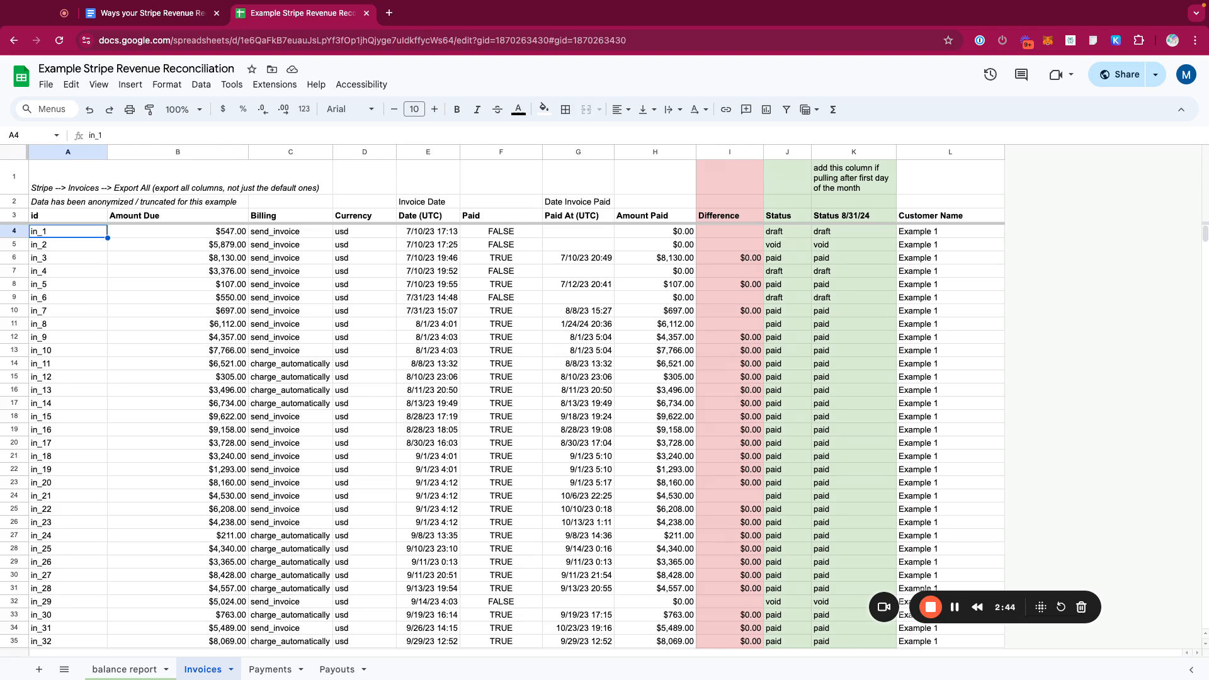
left_click(68, 216)
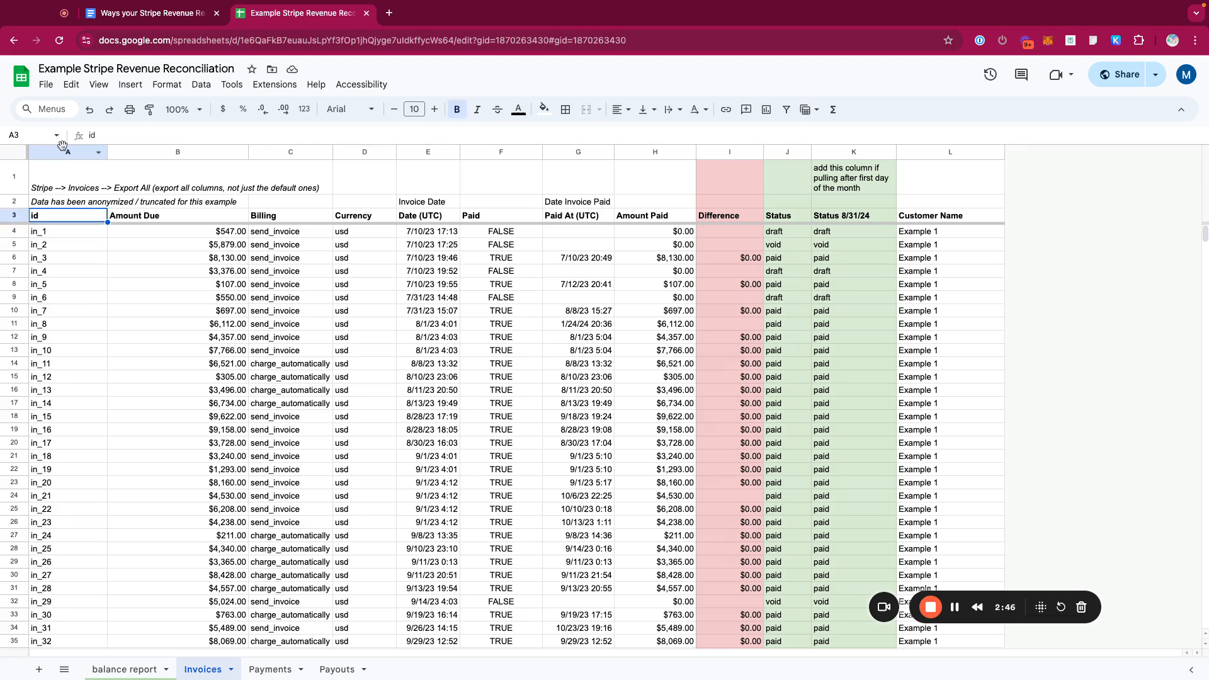
left_click_drag(66, 152, 952, 152)
scroll(471, 363, "down", 15)
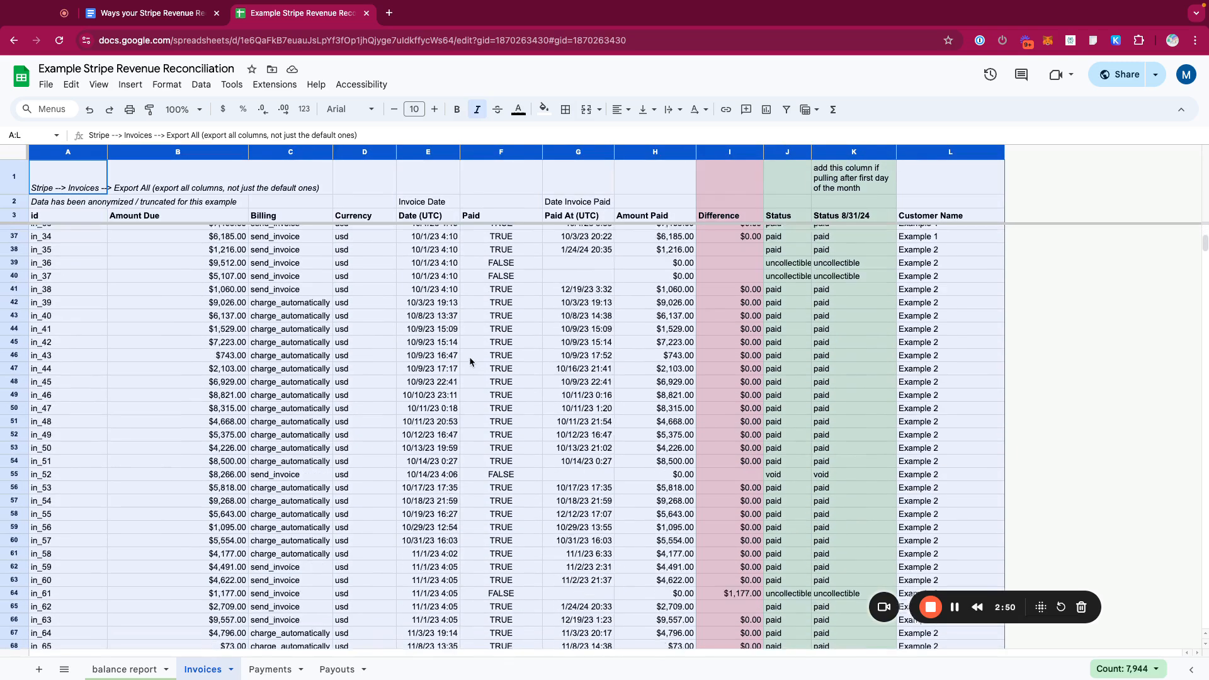
left_click(227, 349)
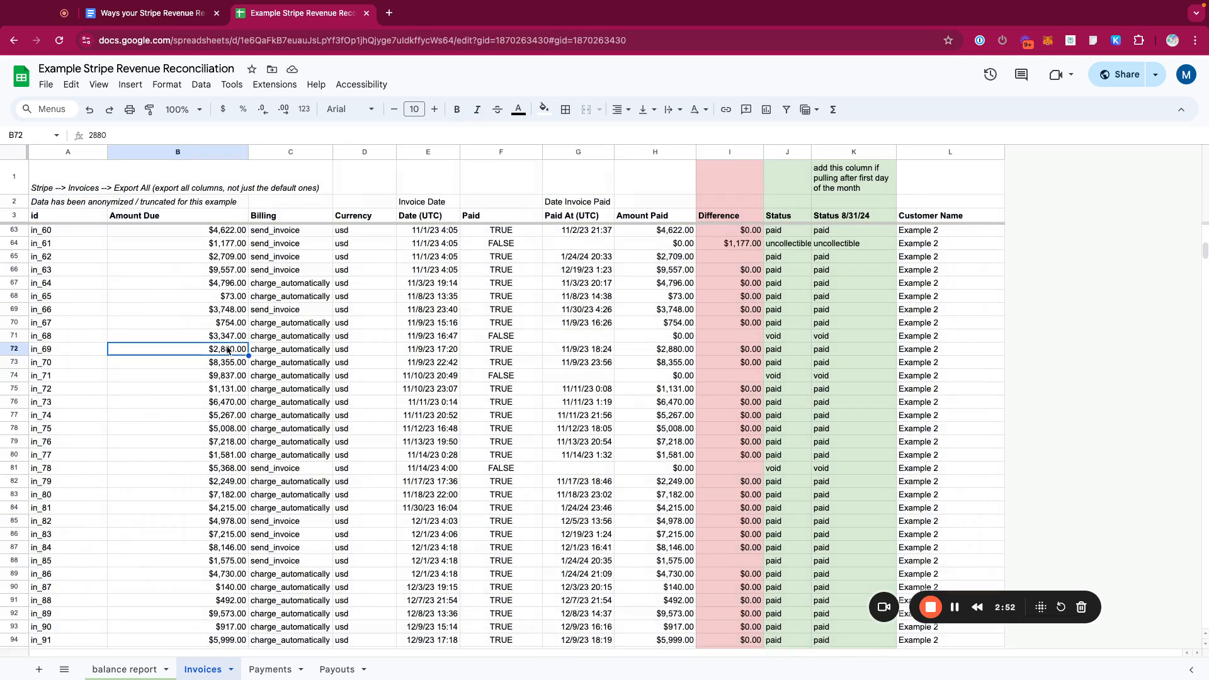
left_click_drag(1030, 595, 1150, 624)
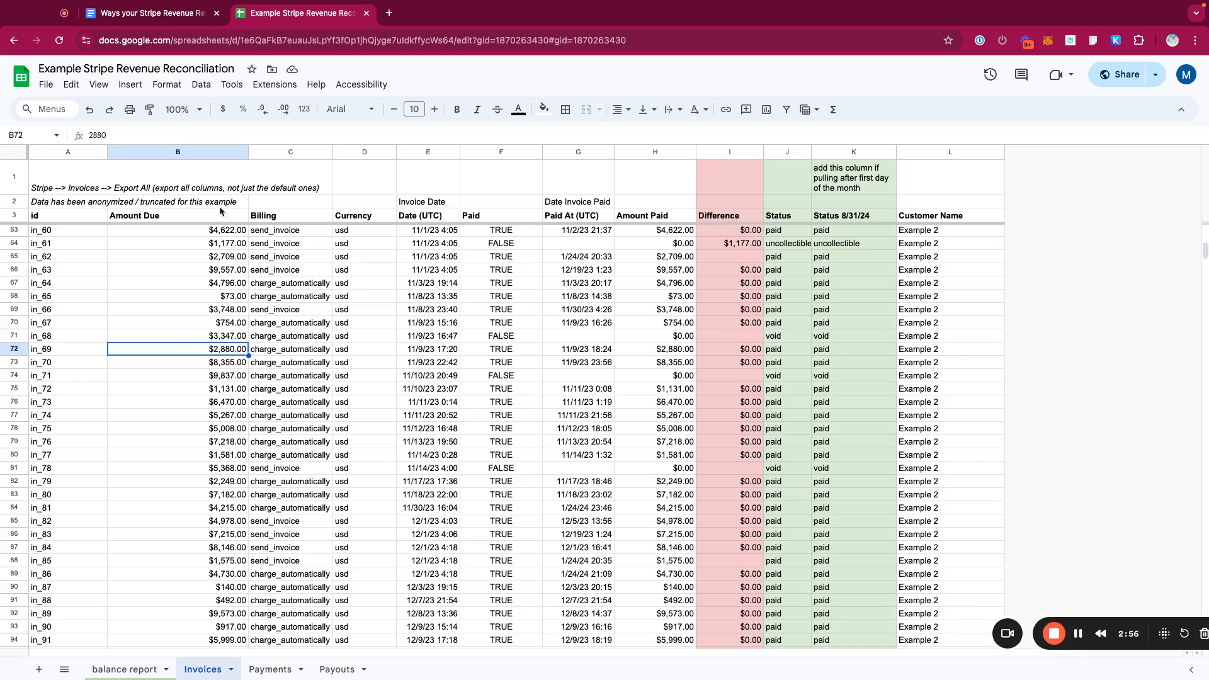
left_click(82, 152)
left_click_drag(82, 144, 940, 177)
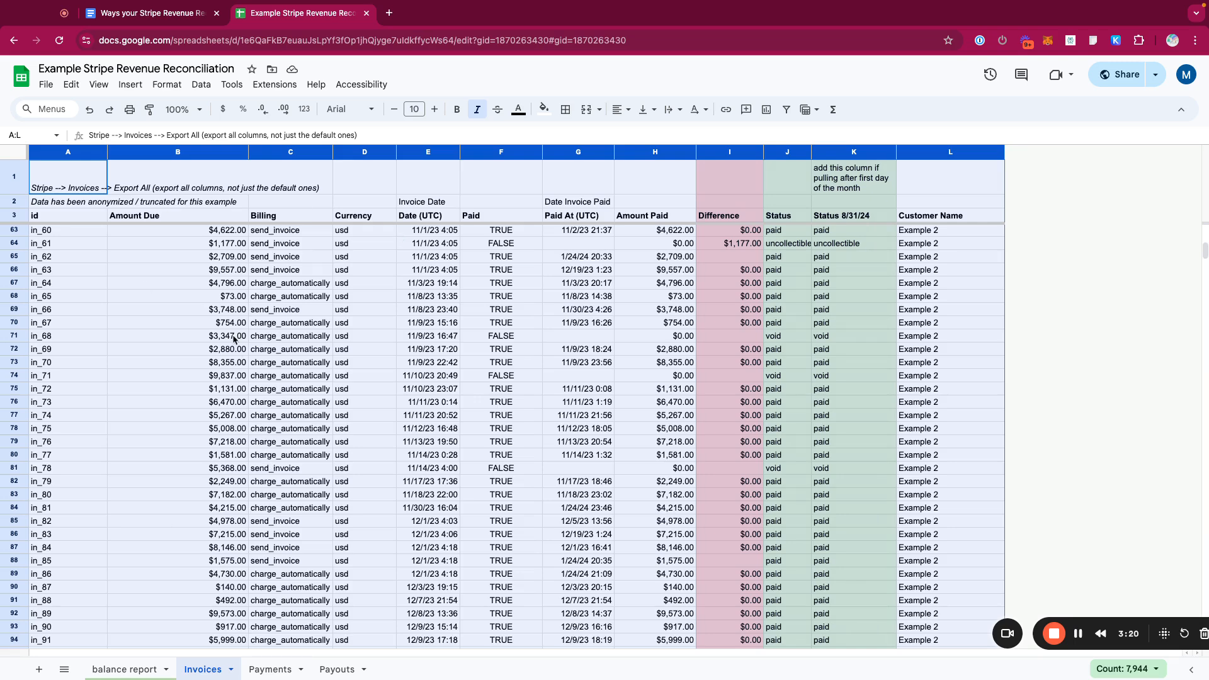
left_click(112, 217)
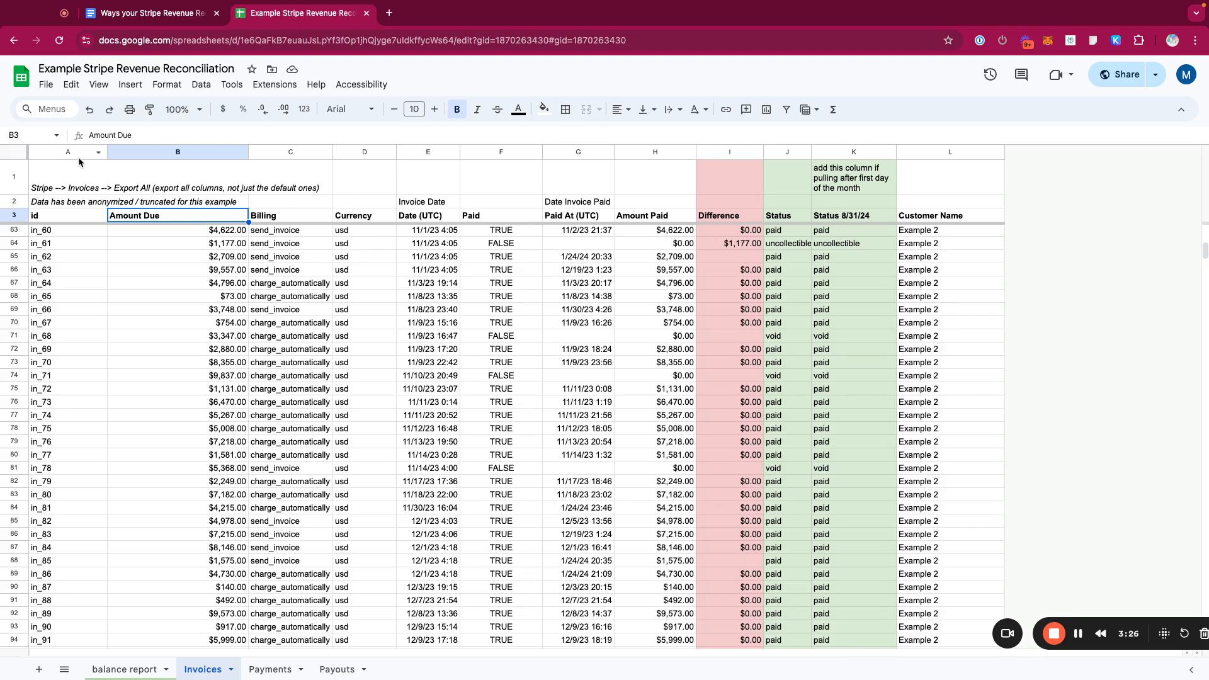
- Widen the Status column J next to the Status 8/31/24 column and select it
left_click(848, 153)
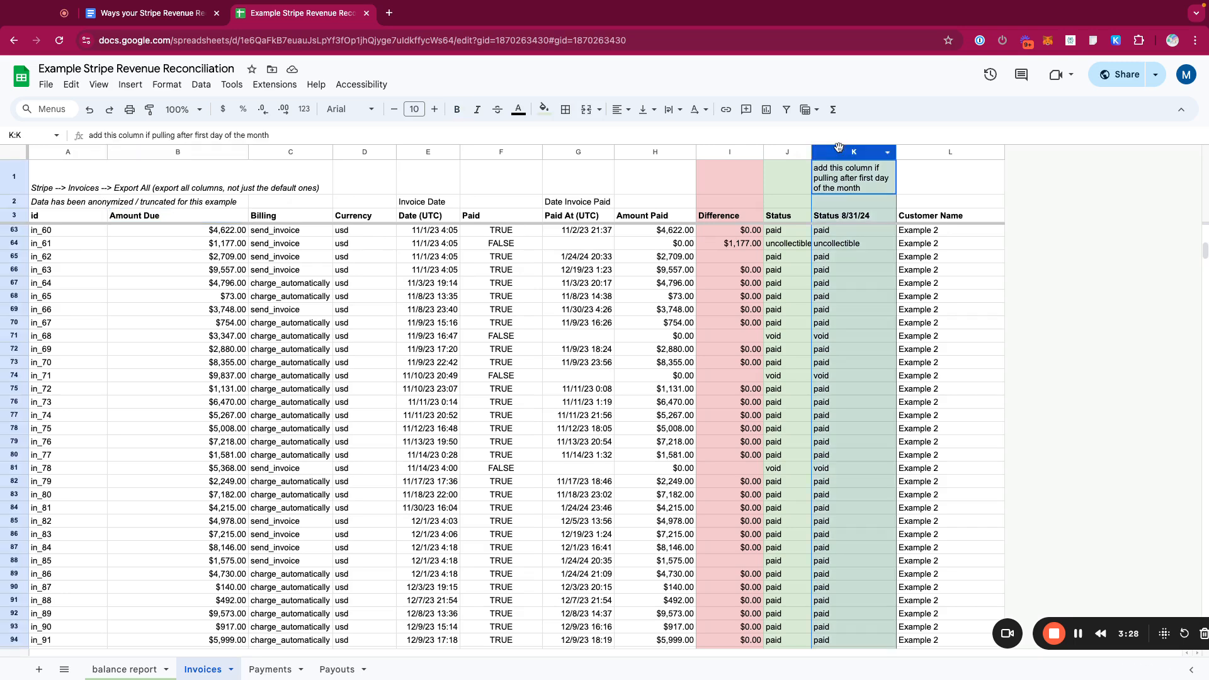
left_click_drag(839, 151, 840, 152)
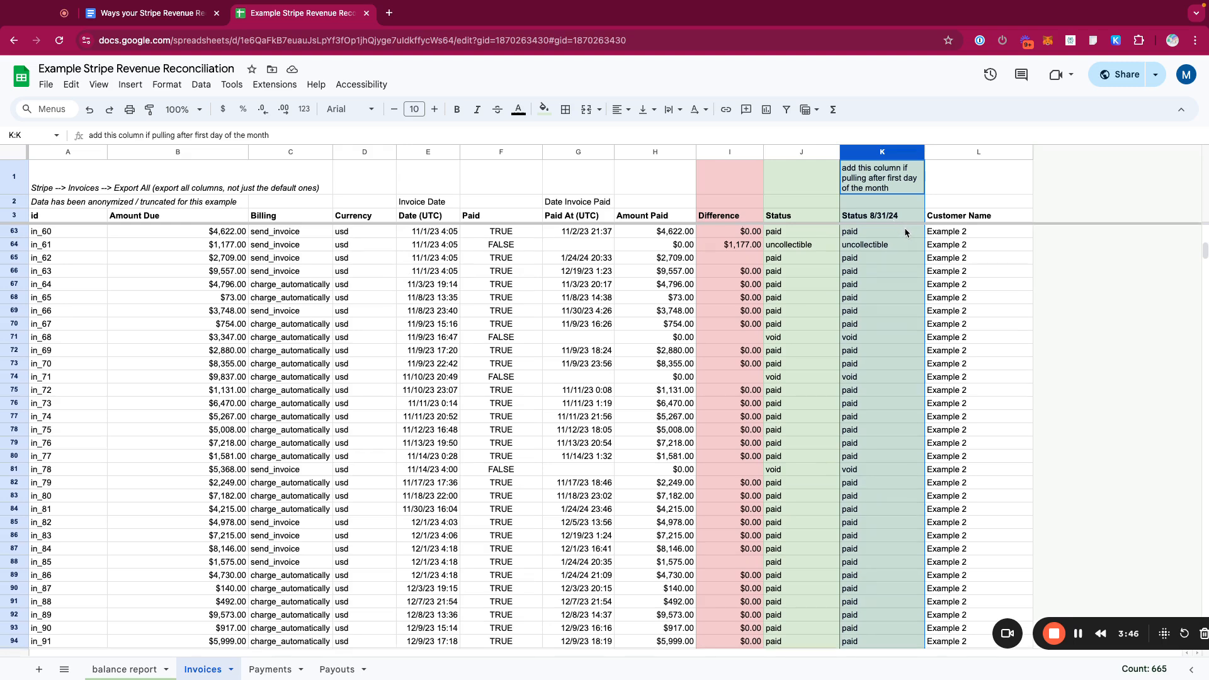
scroll(905, 229, "up", 1)
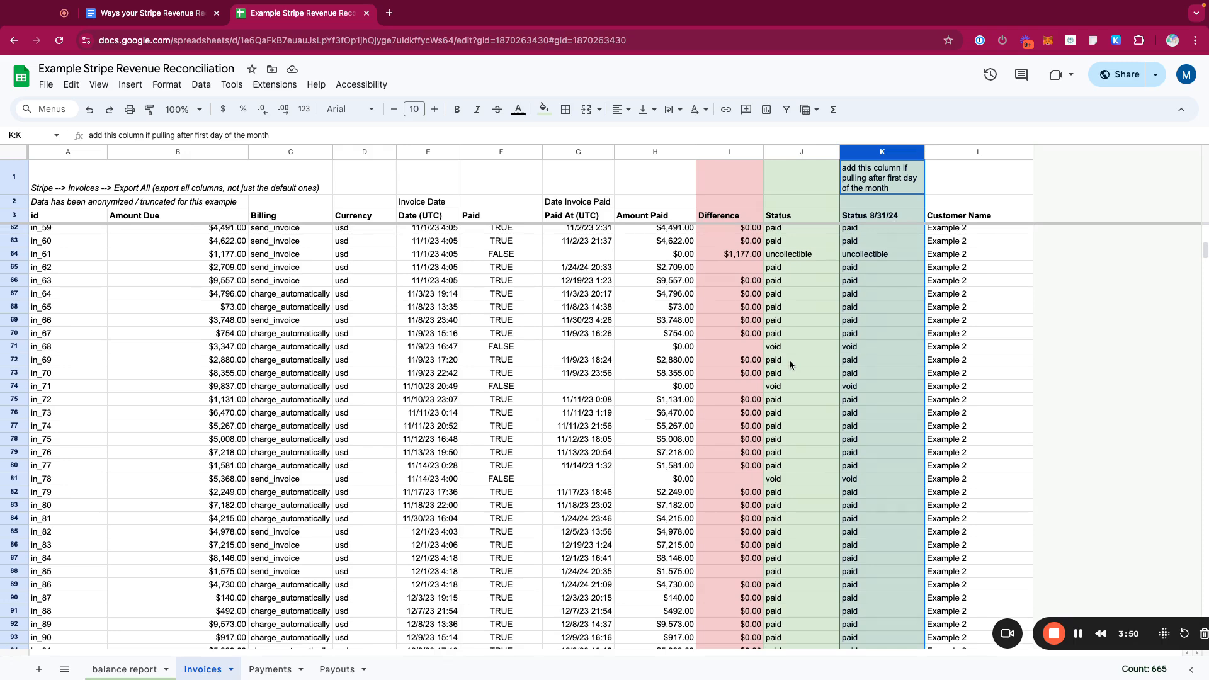
left_click(799, 151)
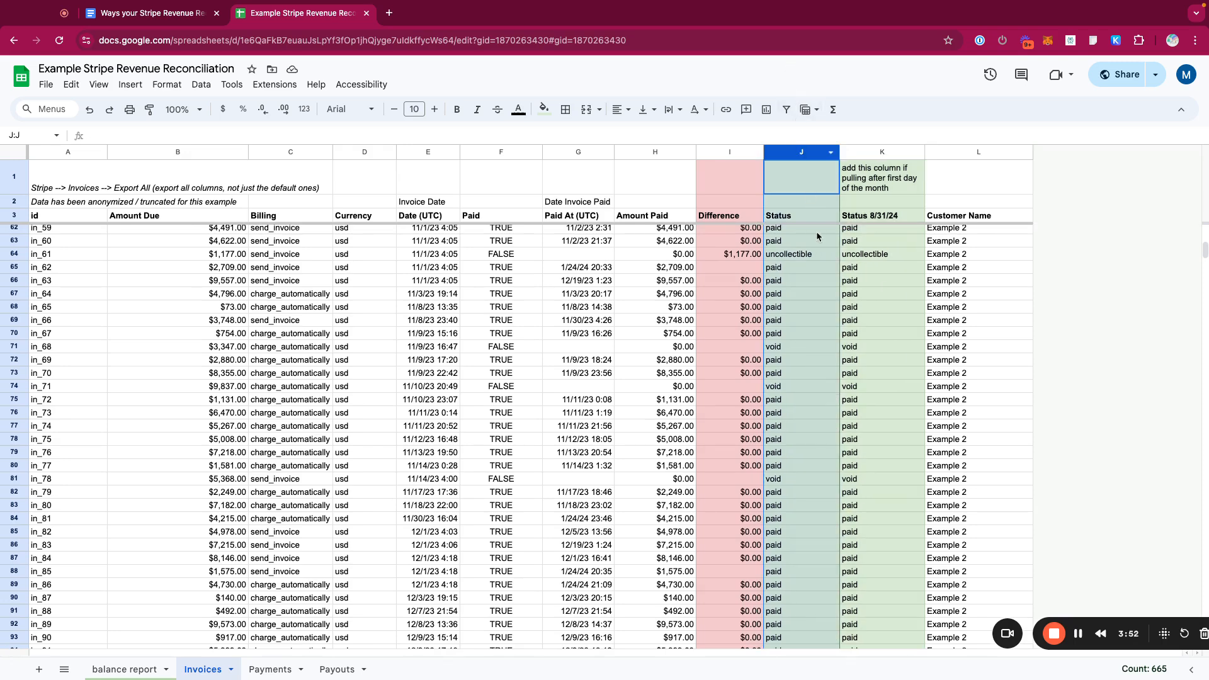
- Examine the Status and Status 8/31/24 columns down to the last invoice rows of the Invoices sheet
scroll(792, 266, "down", 15)
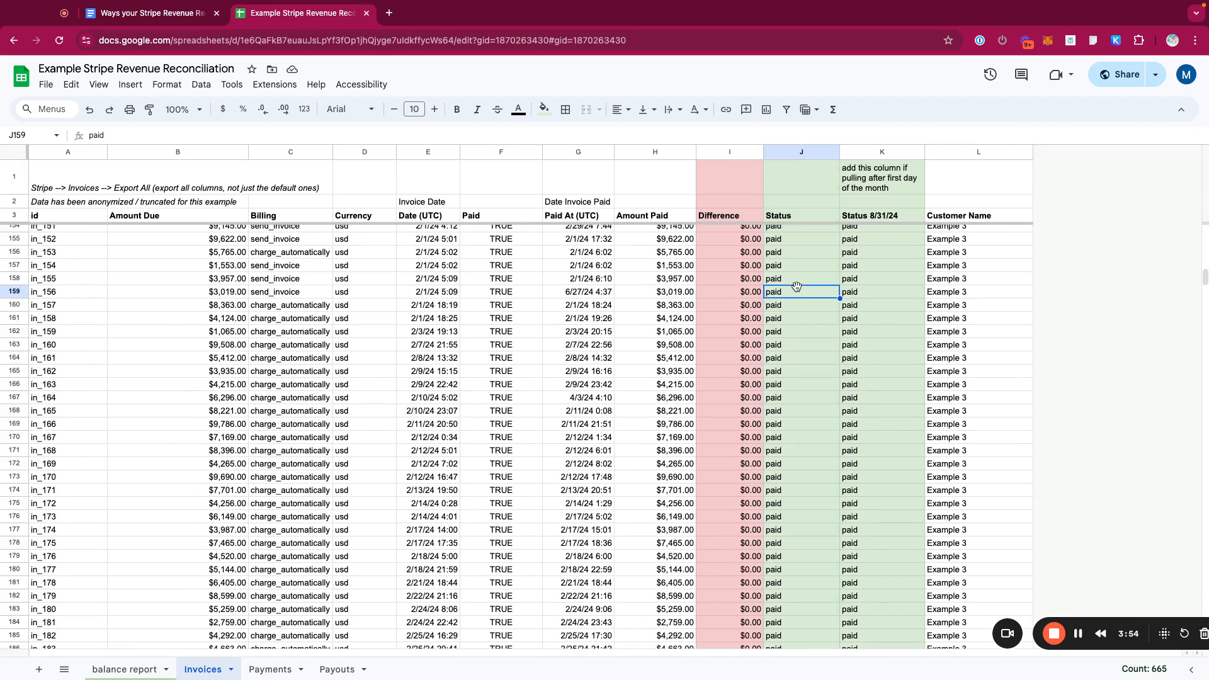
left_click(797, 290)
key("ctrl+shift+Down")
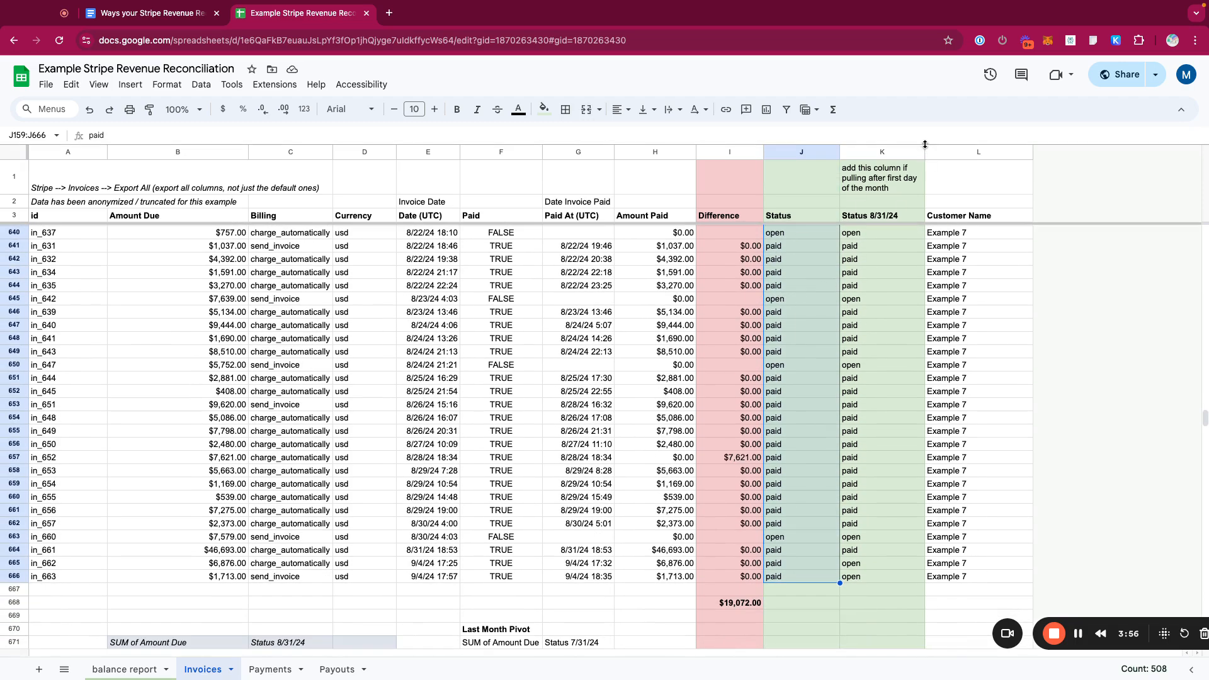
left_click(882, 157)
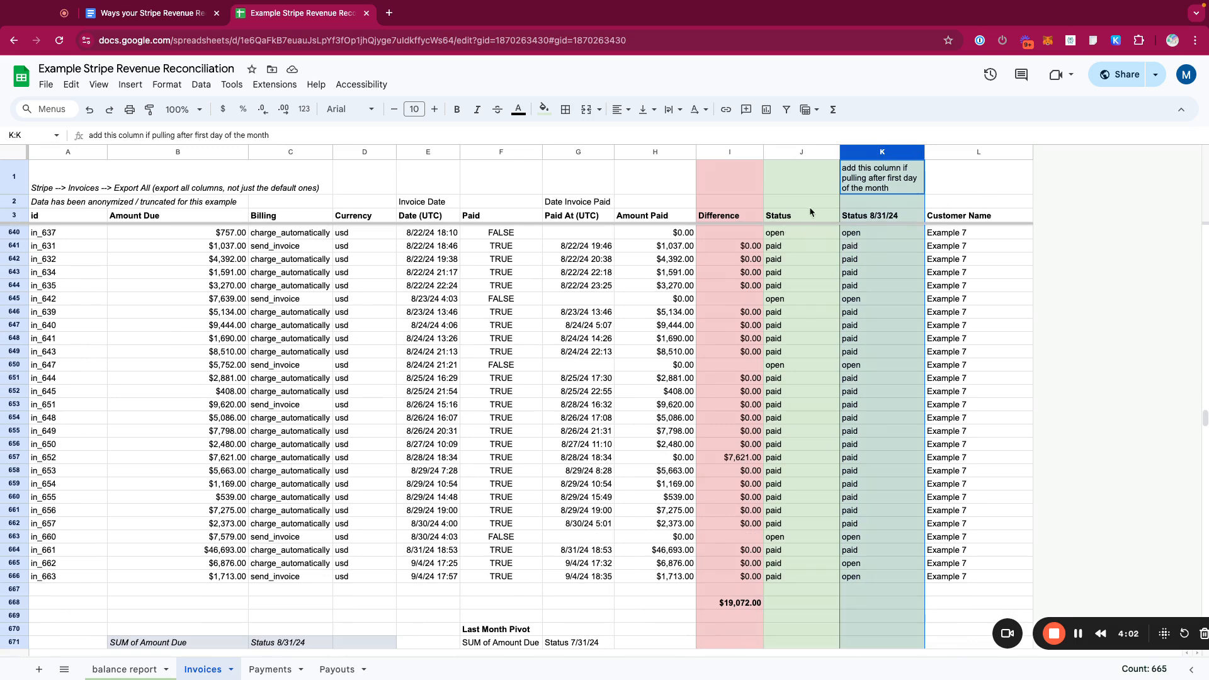
scroll(808, 263, "down", 3)
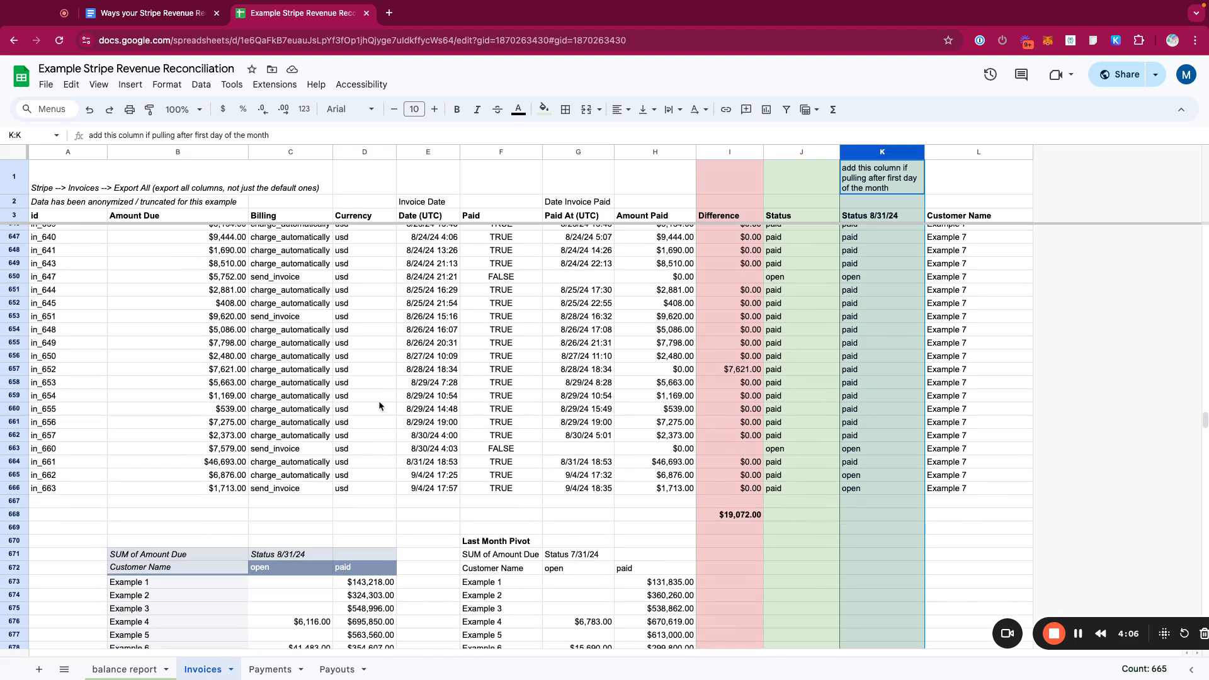
left_click(865, 472)
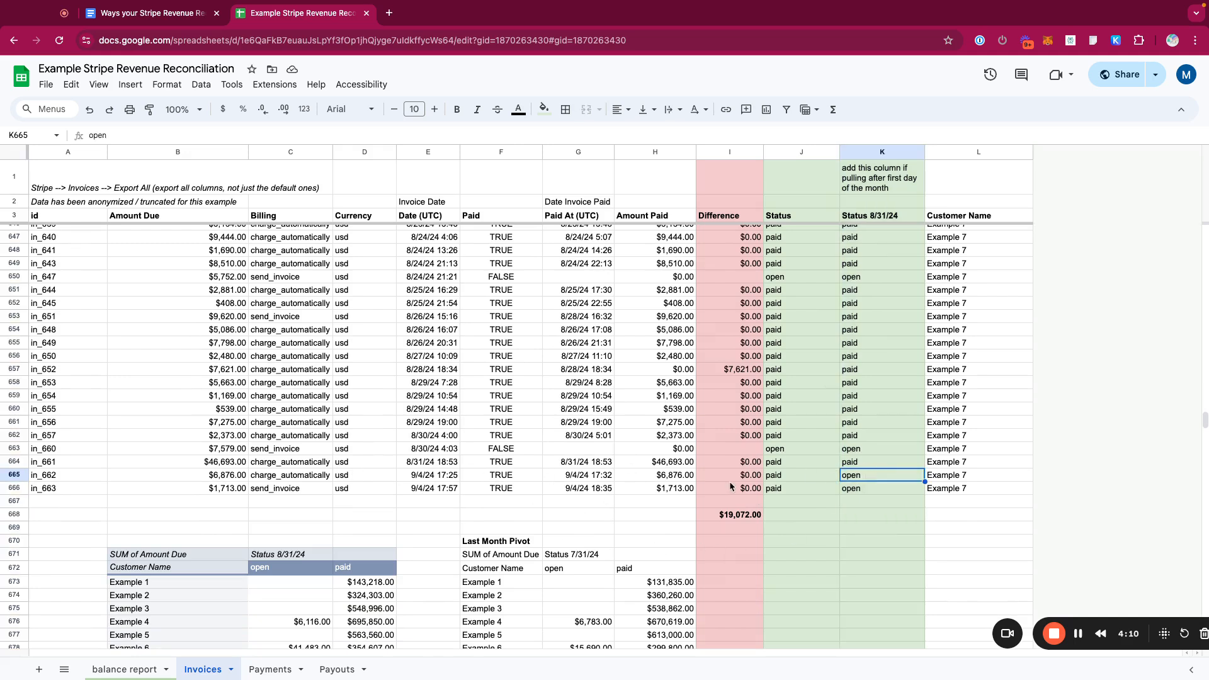
- Inspect the last two invoice rows, checking their Paid flags and paid-at dates
left_click_drag(24, 476, 21, 486)
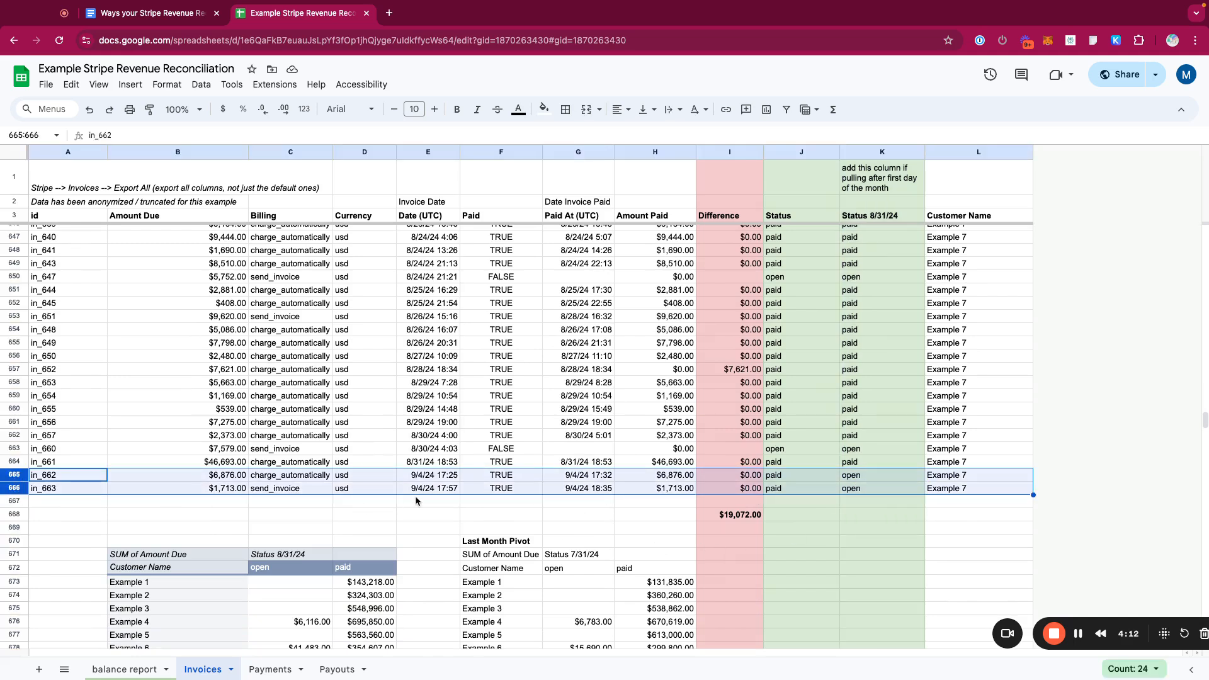
left_click(502, 154)
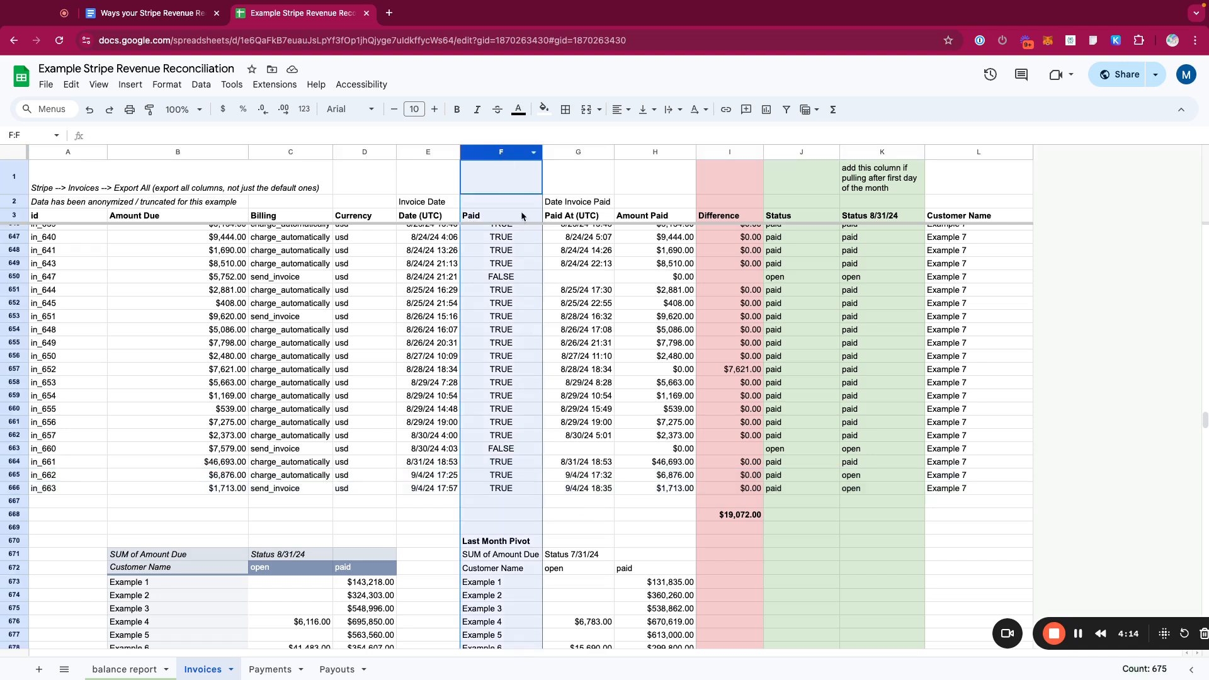
left_click_drag(506, 482, 507, 493)
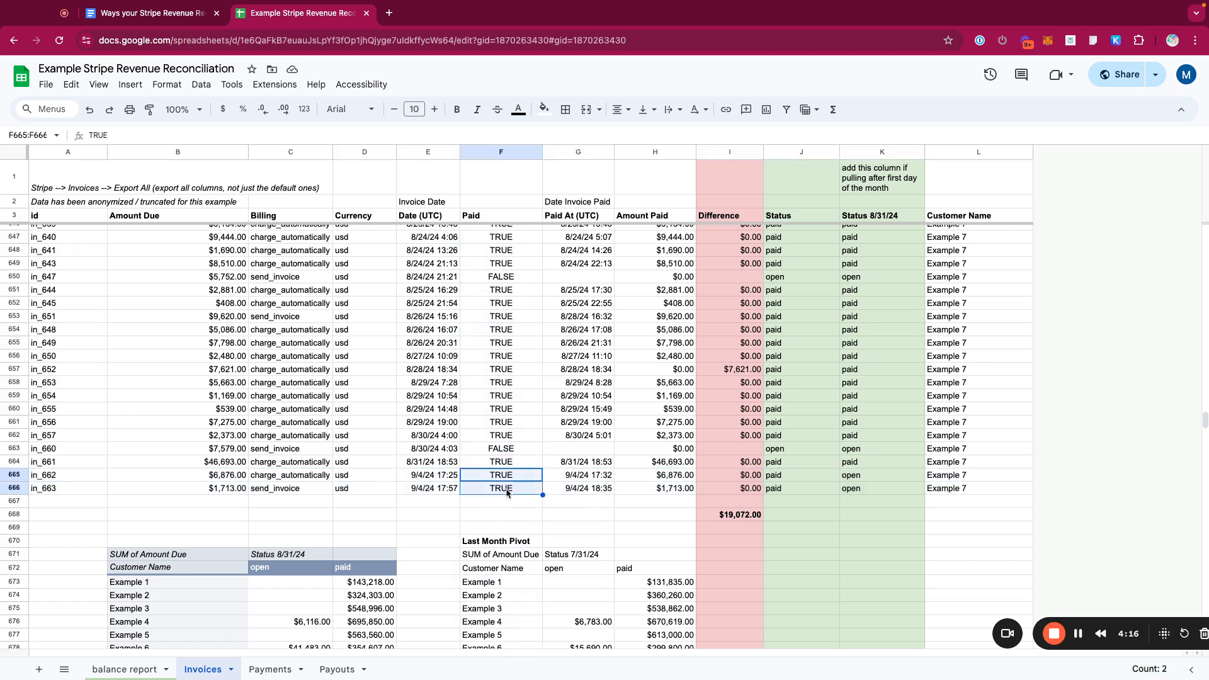
left_click_drag(586, 479, 587, 495)
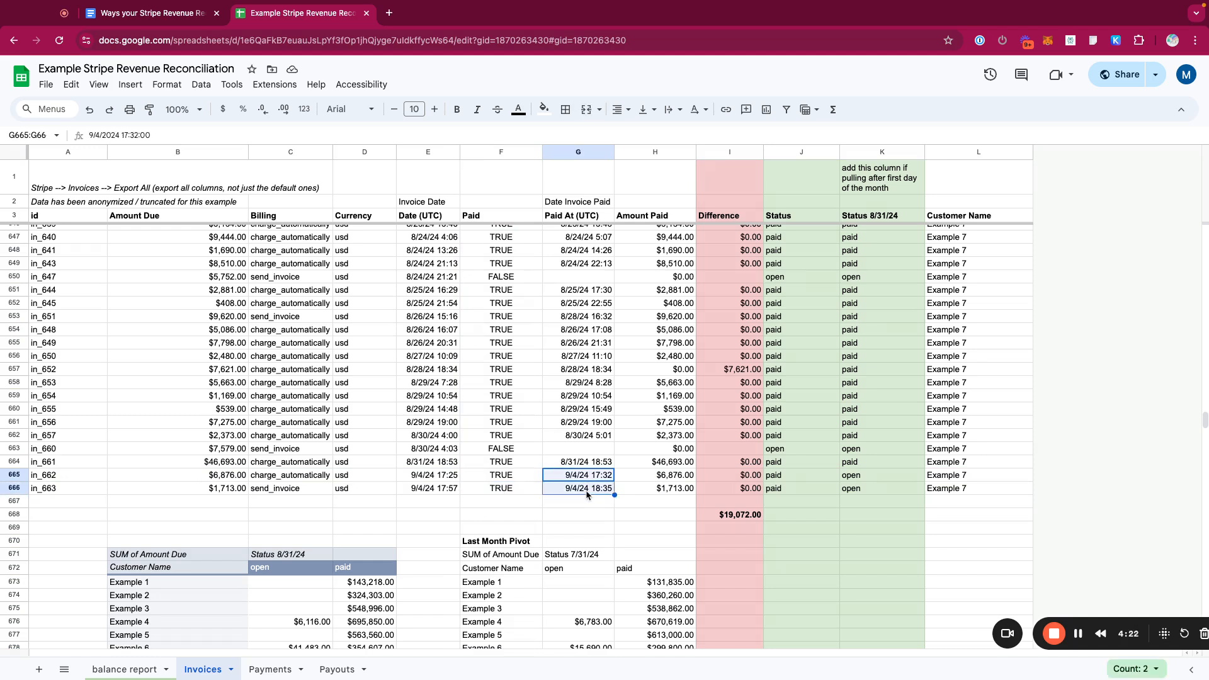
key("Left")
key("Left")
key("Left")
key("Left")
key("Left")
key("Left")
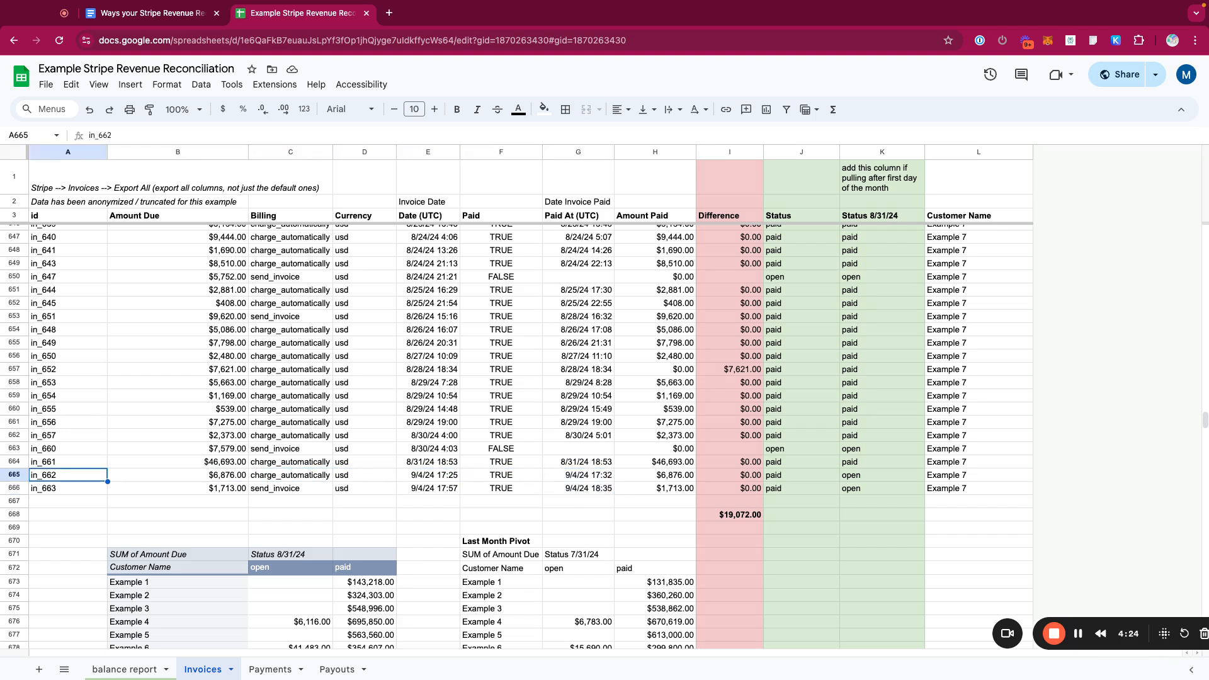
key("Right")
key("Right")
key("Right")
key("Right")
- Step through the final invoice rows' invoice dates, paid dates and amount paid formulas
key("Down")
key("Up")
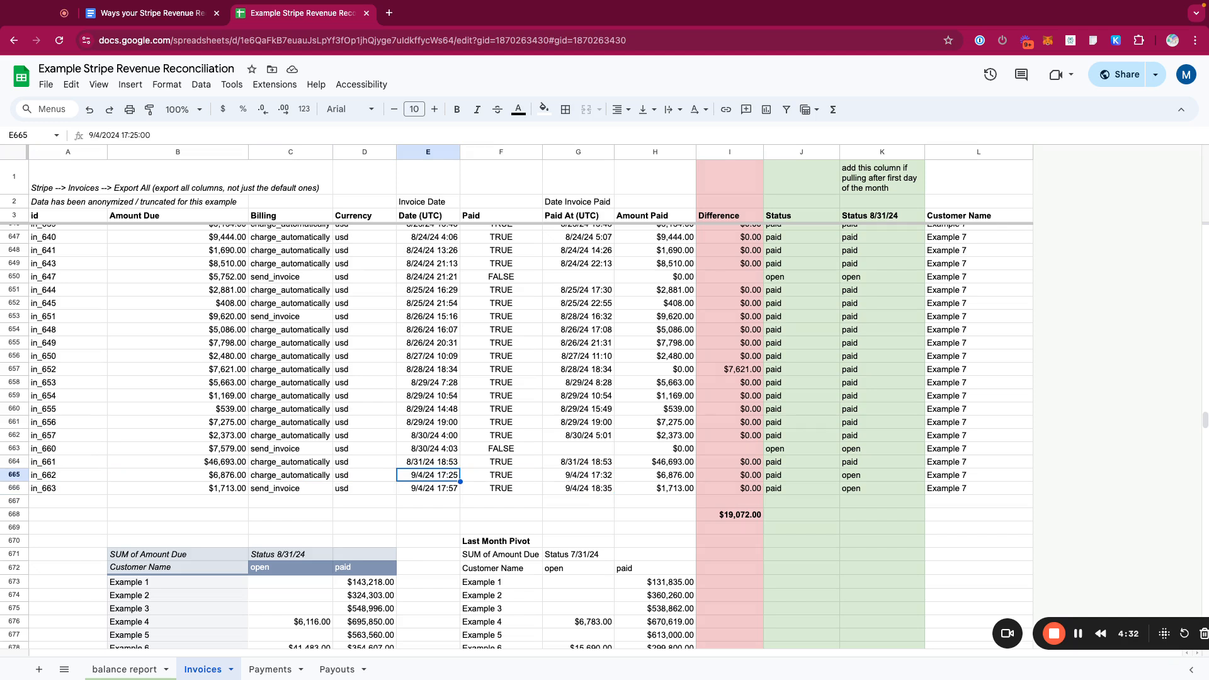
key("Up")
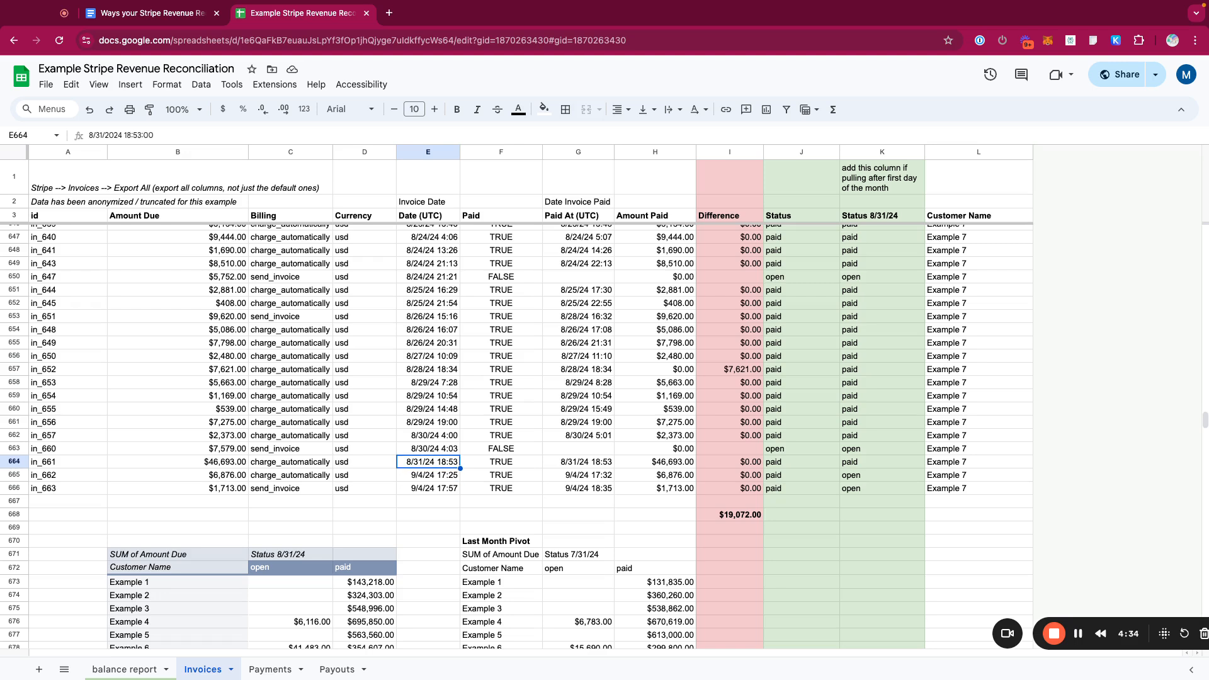
key("Down")
key("Down")
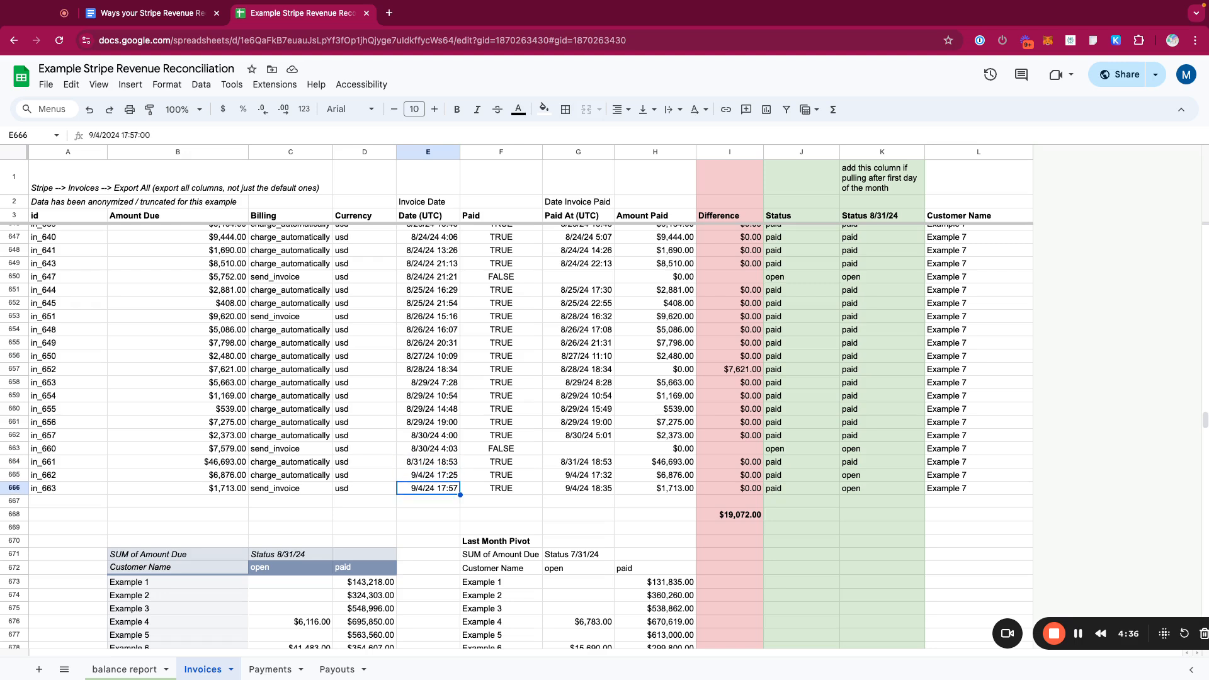
key("Right")
key("Right")
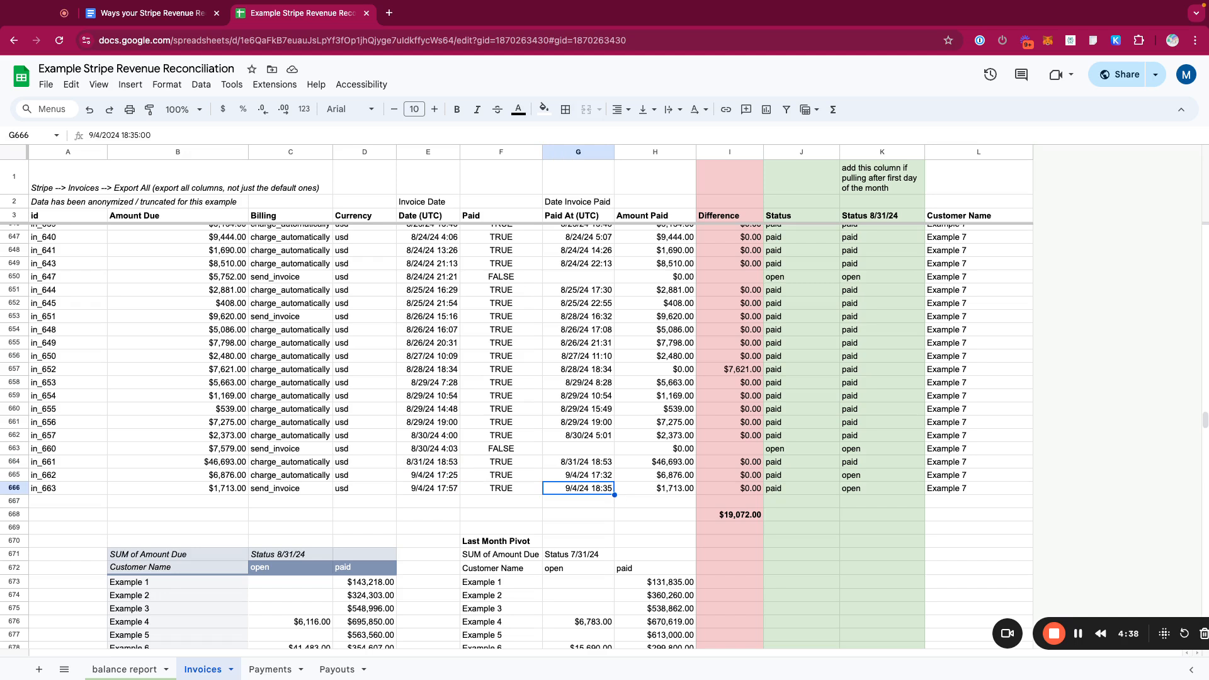
key("Up")
key("Right")
key("Right")
key("Right")
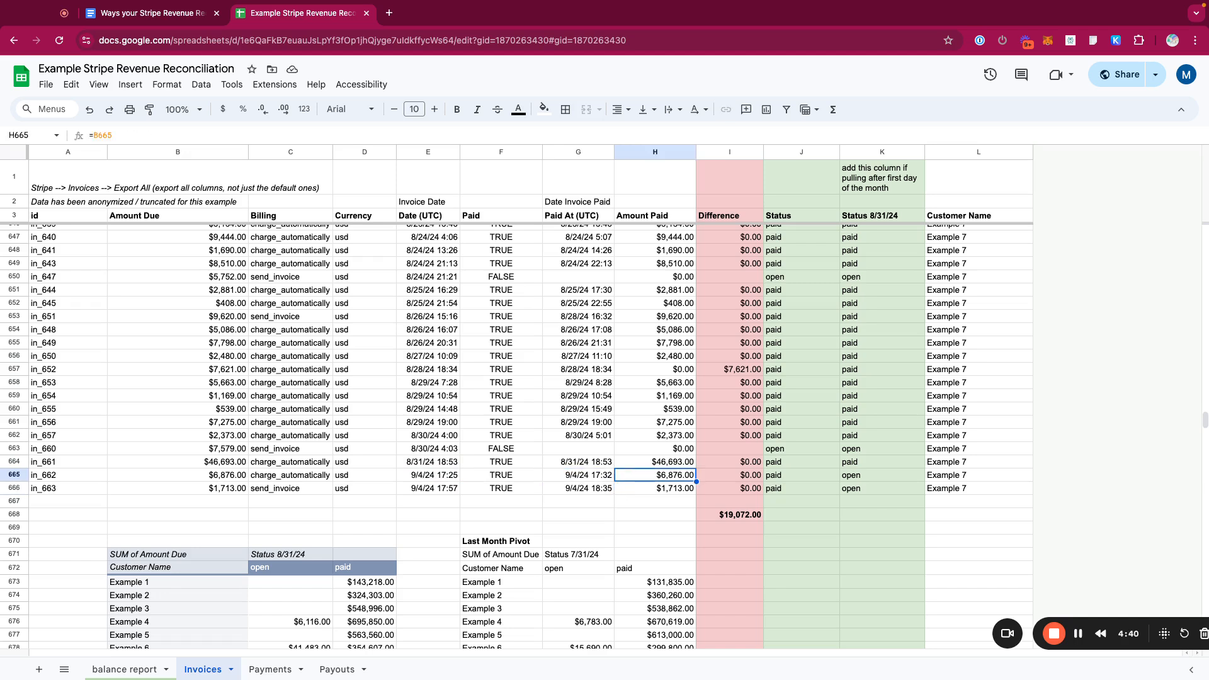
- Compare the Status and Status 8/31/24 values for the late-August and September invoices
left_click(784, 153)
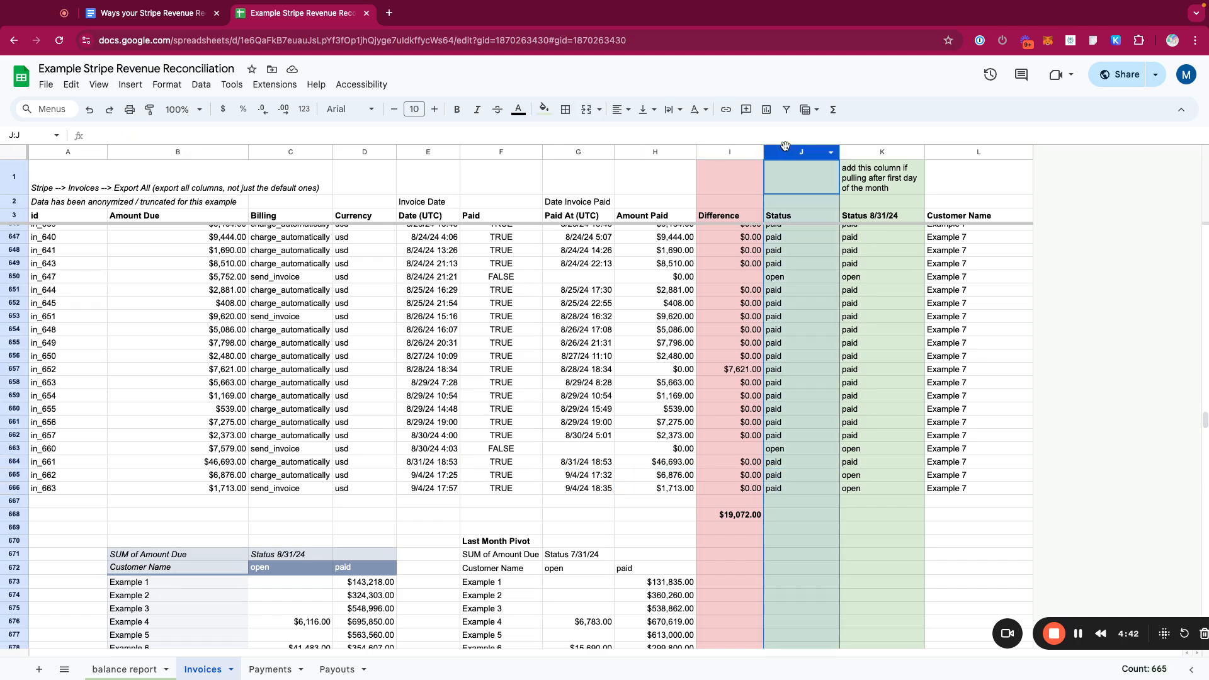
left_click_drag(598, 475, 598, 489)
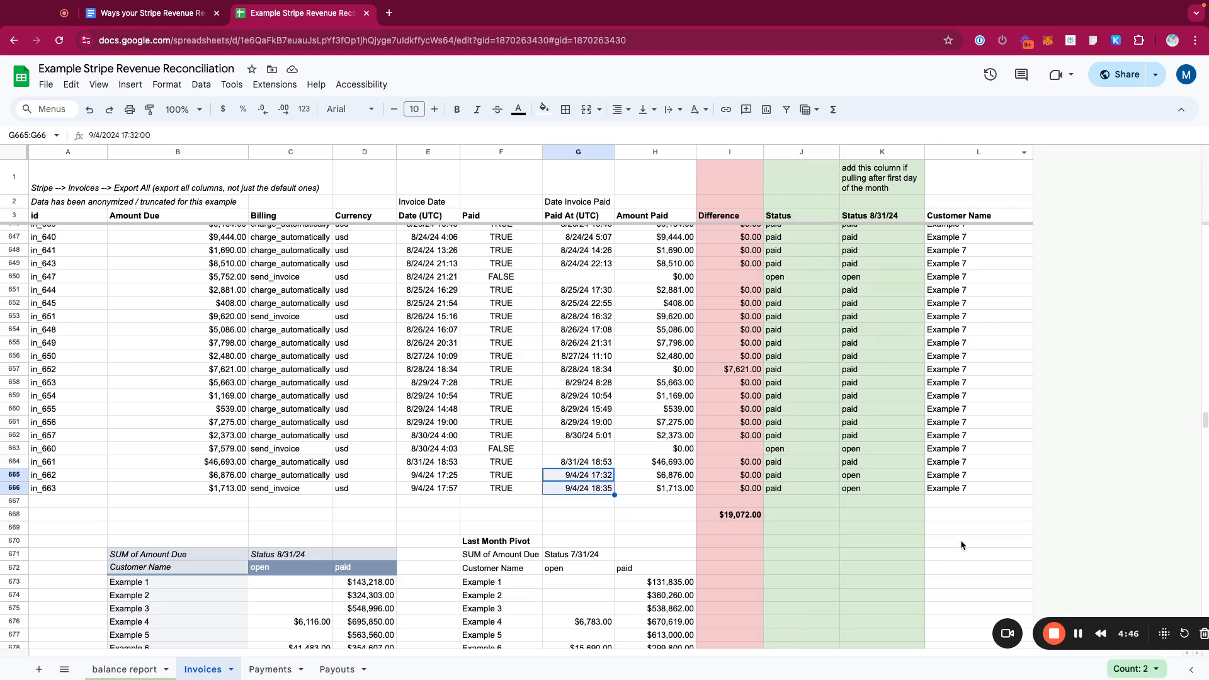
left_click_drag(906, 481, 890, 493)
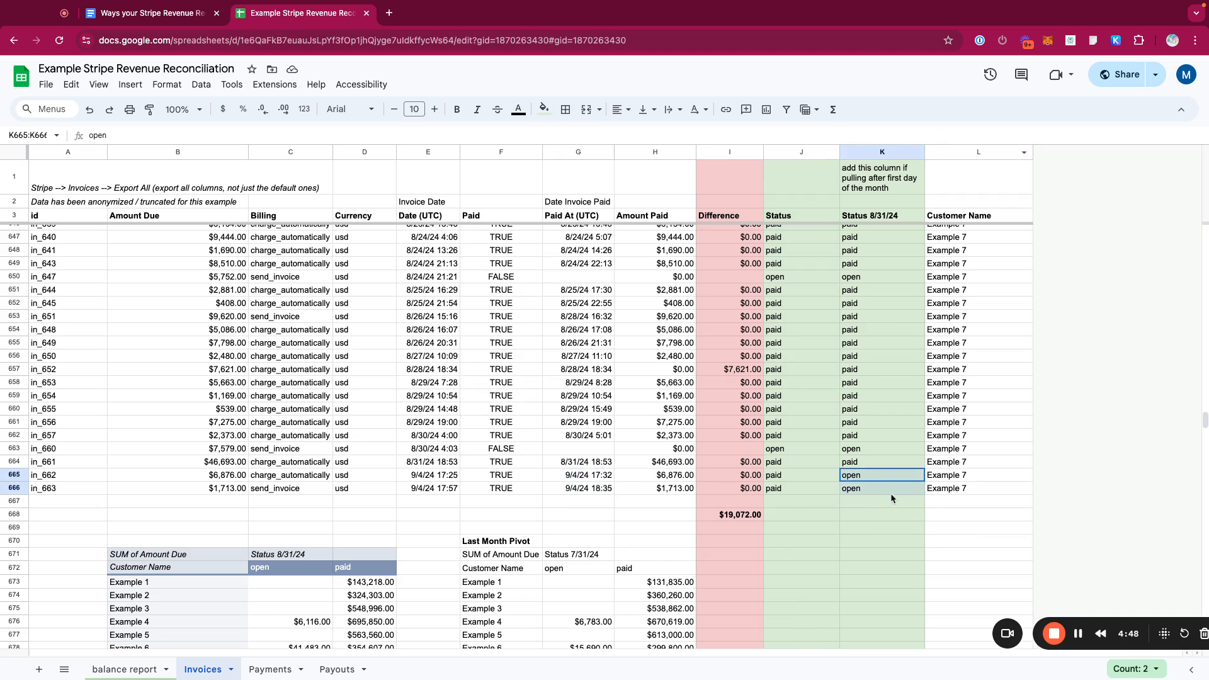
left_click(887, 152)
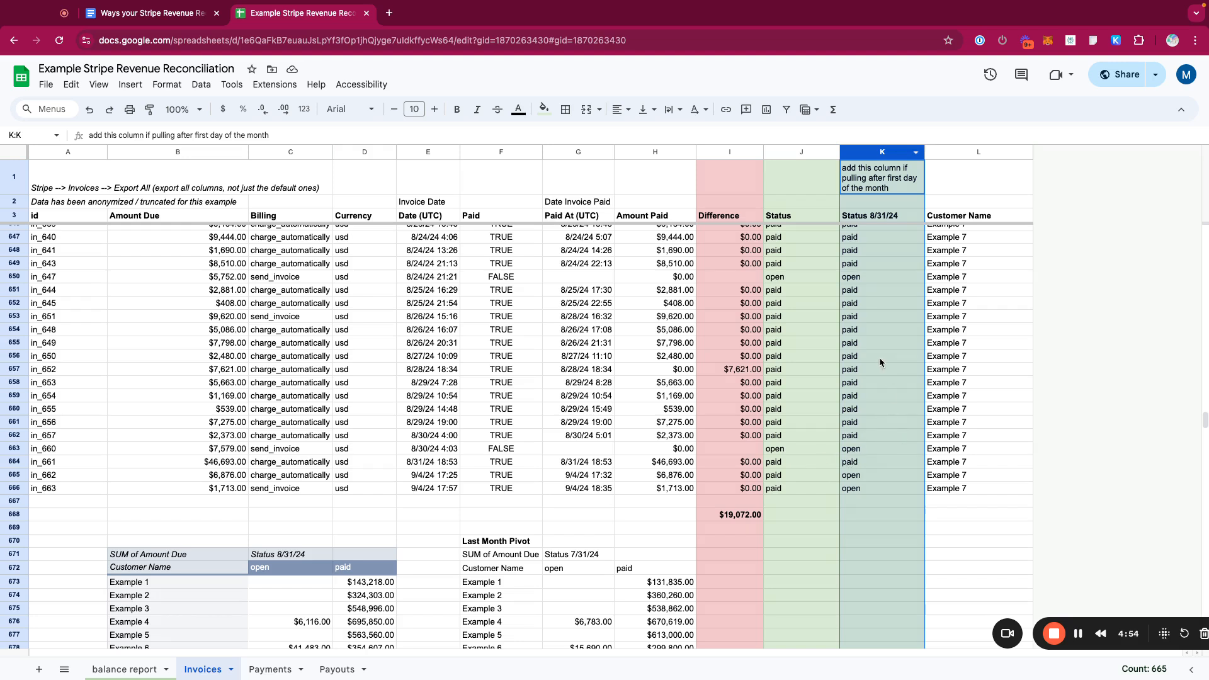
left_click(844, 283)
left_click_drag(869, 339, 869, 429)
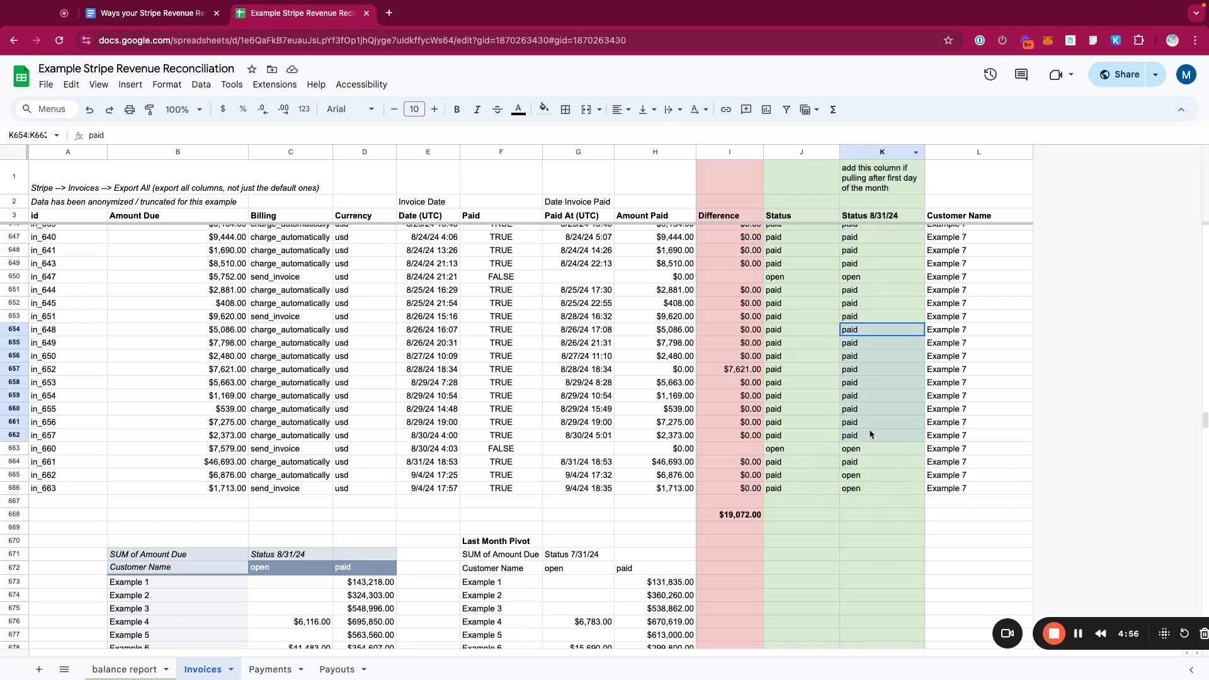
left_click(776, 449)
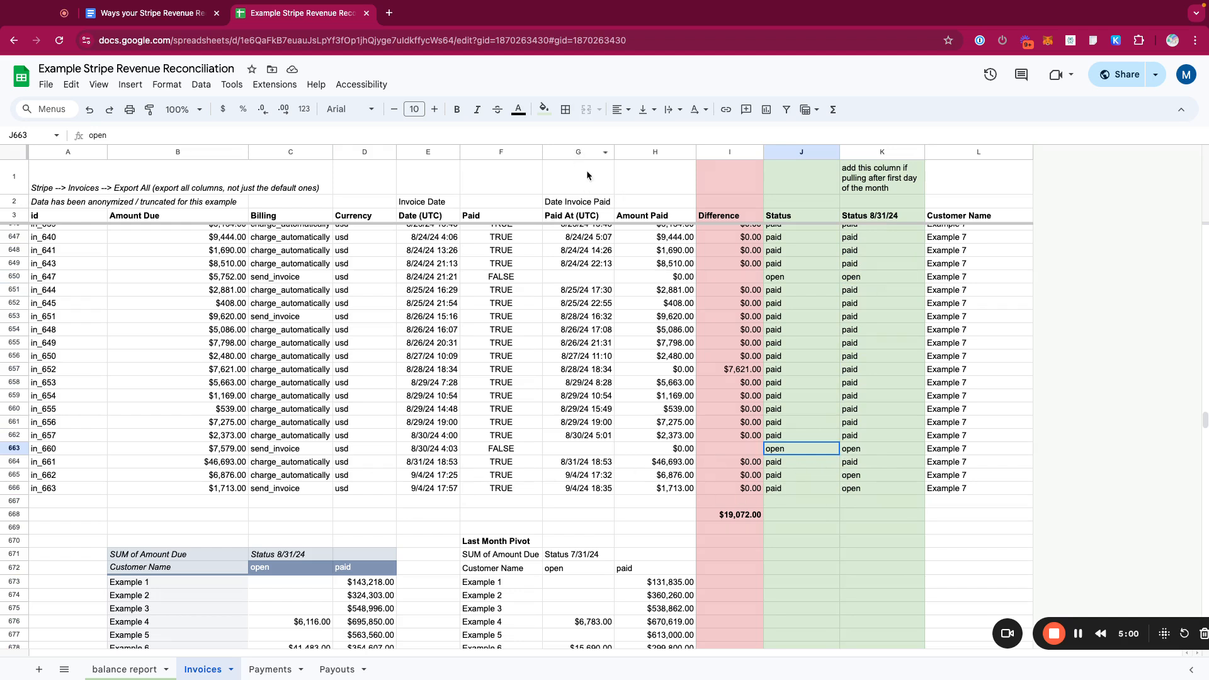
left_click(596, 476)
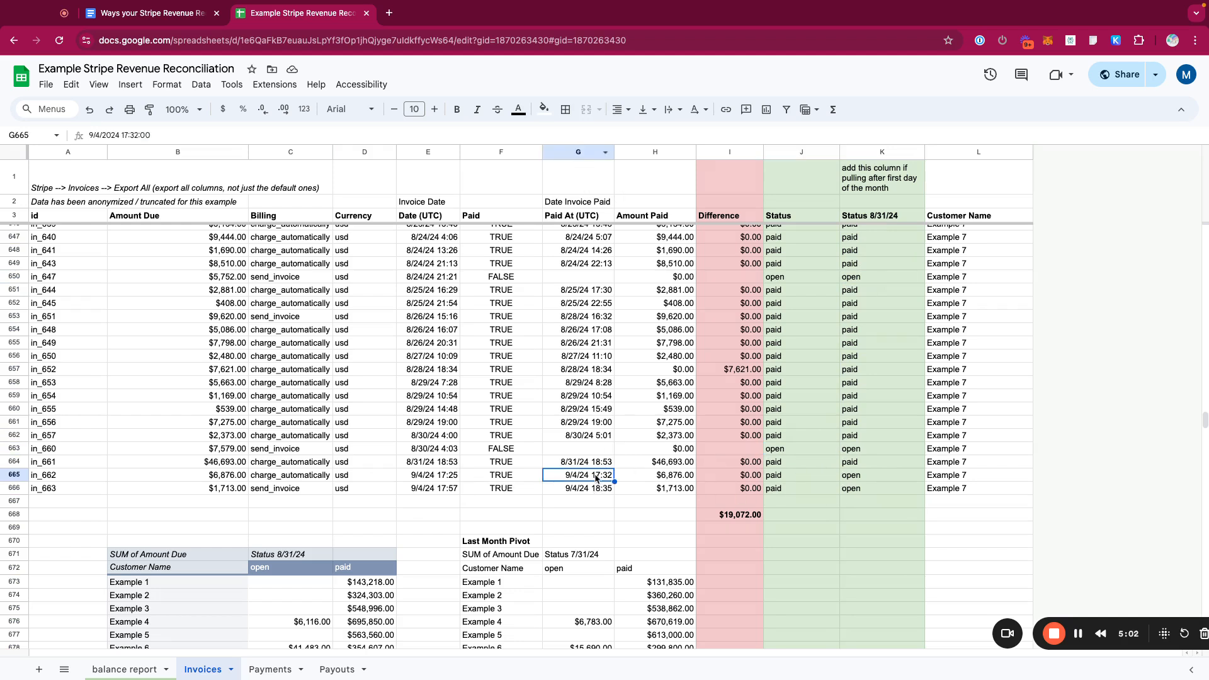
left_click(893, 478)
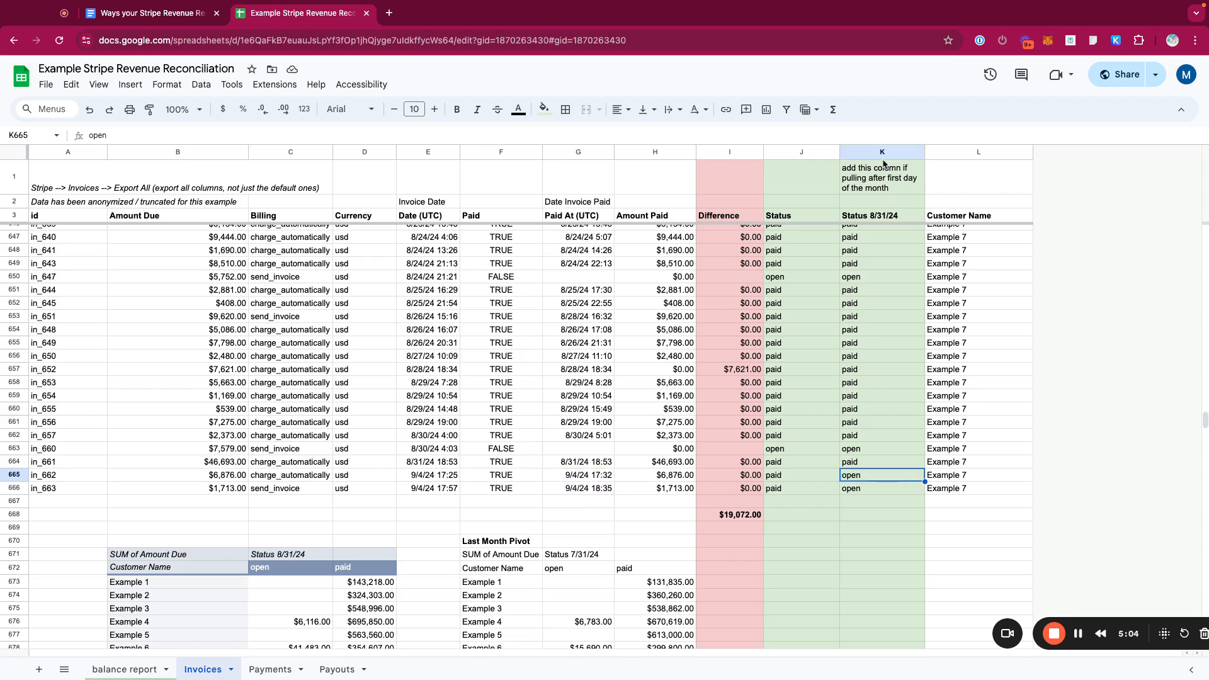
left_click(884, 152)
left_click(916, 152)
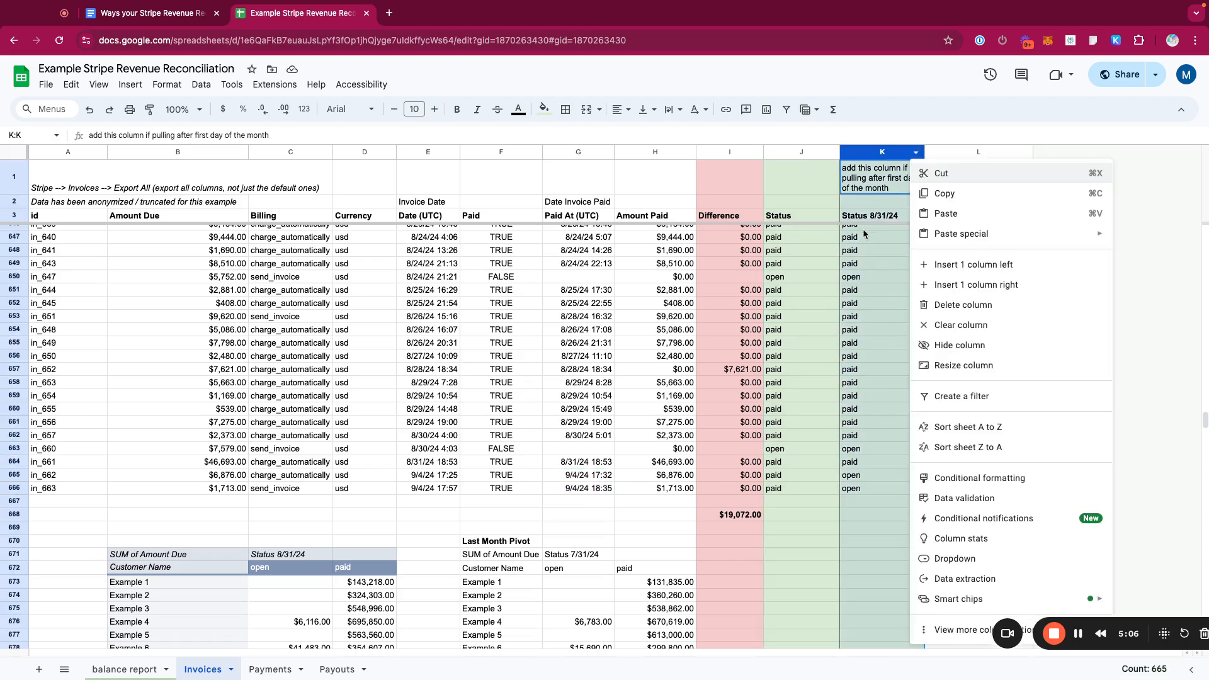
- Scroll through the invoice list reviewing draft and open statuses in the Status and Status 8/31/24 columns
scroll(819, 246, "up", 2)
left_click(795, 254)
scroll(791, 294, "up", 20)
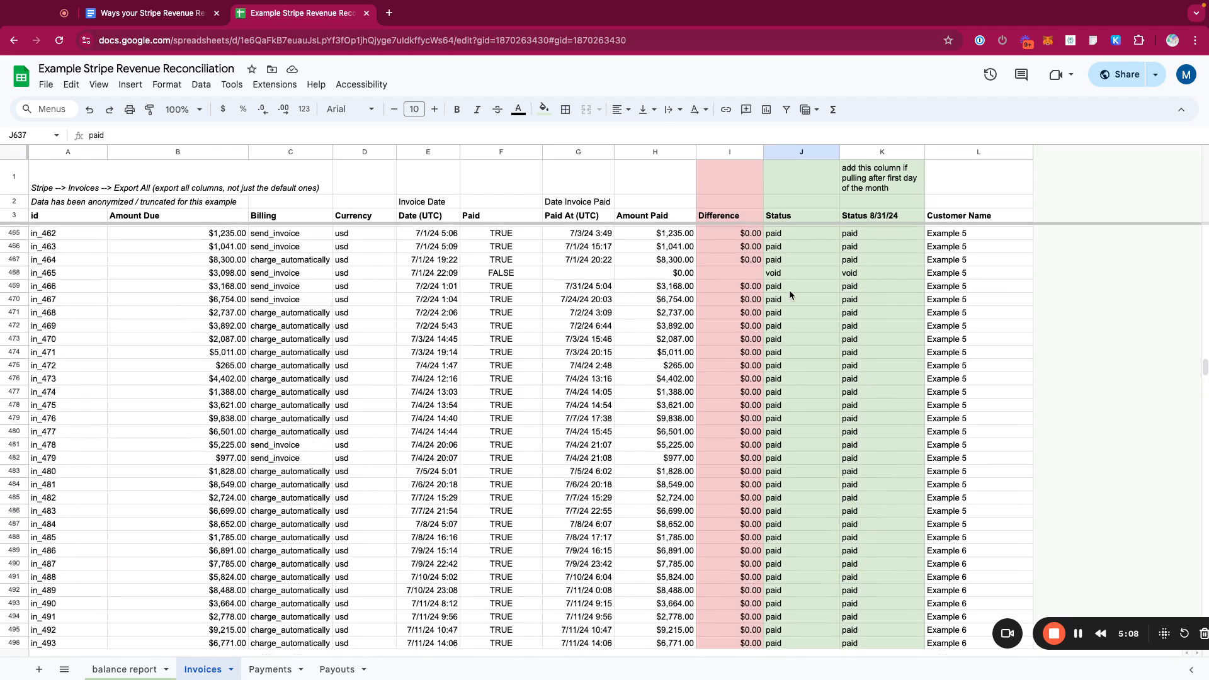
scroll(791, 293, "up", 20)
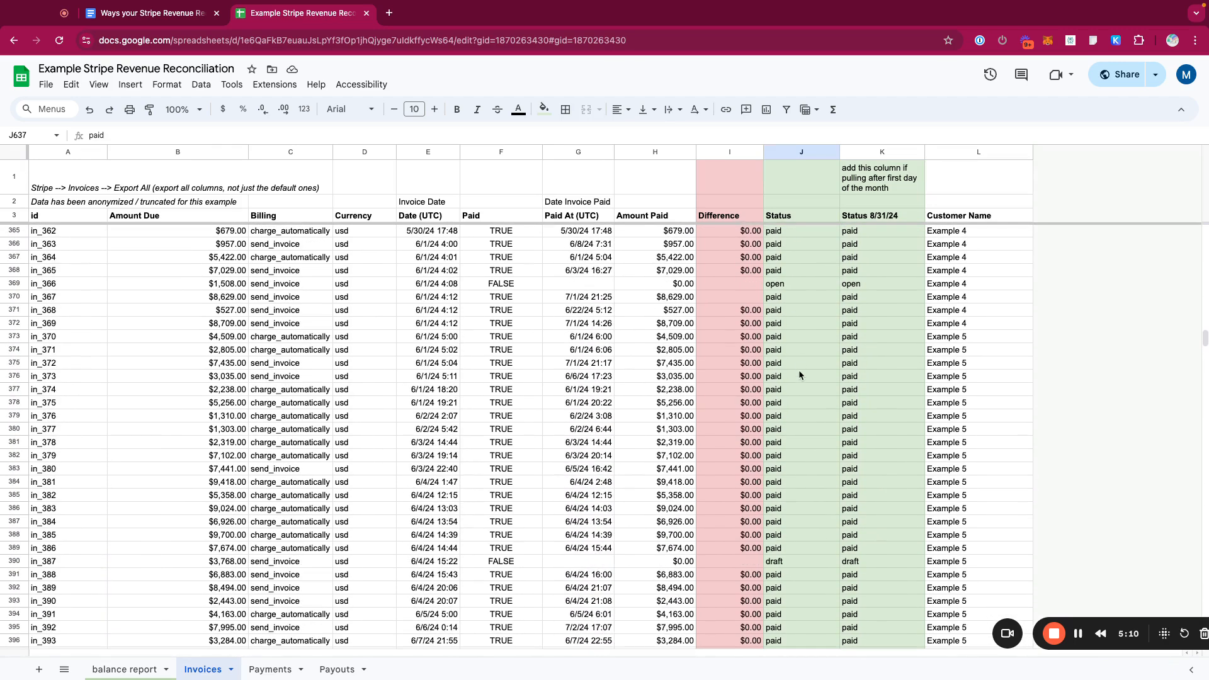
left_click_drag(829, 560, 864, 567)
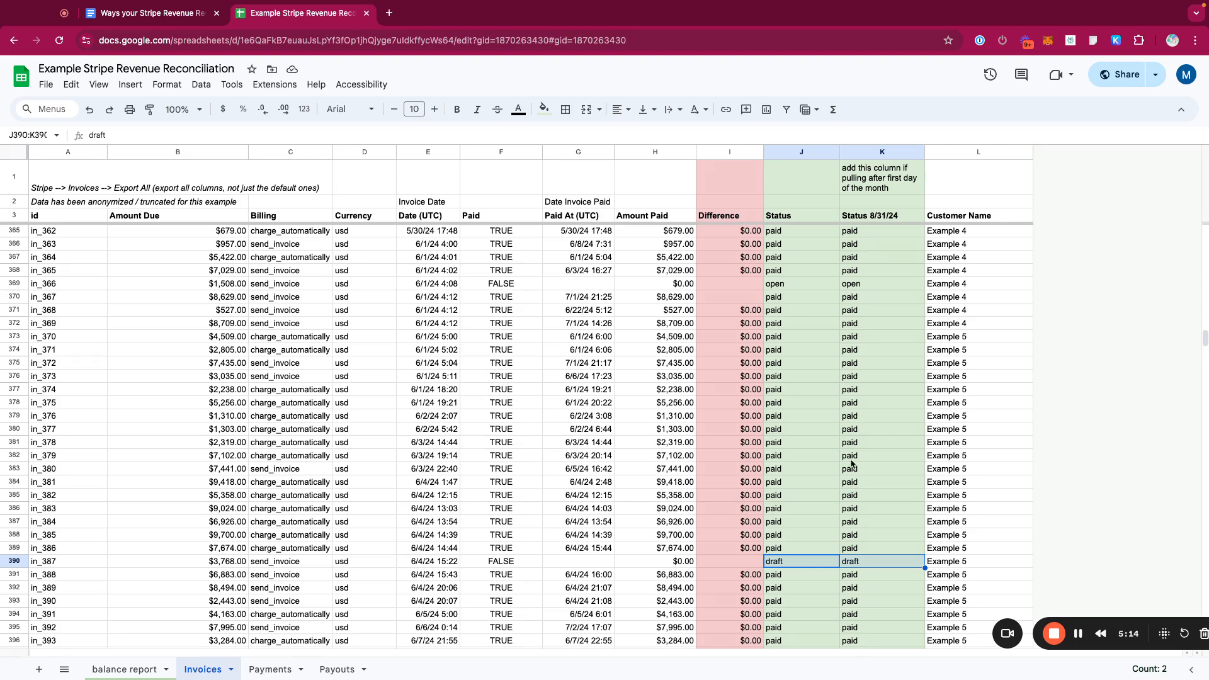
scroll(853, 465, "down", 8)
scroll(853, 465, "down", 15)
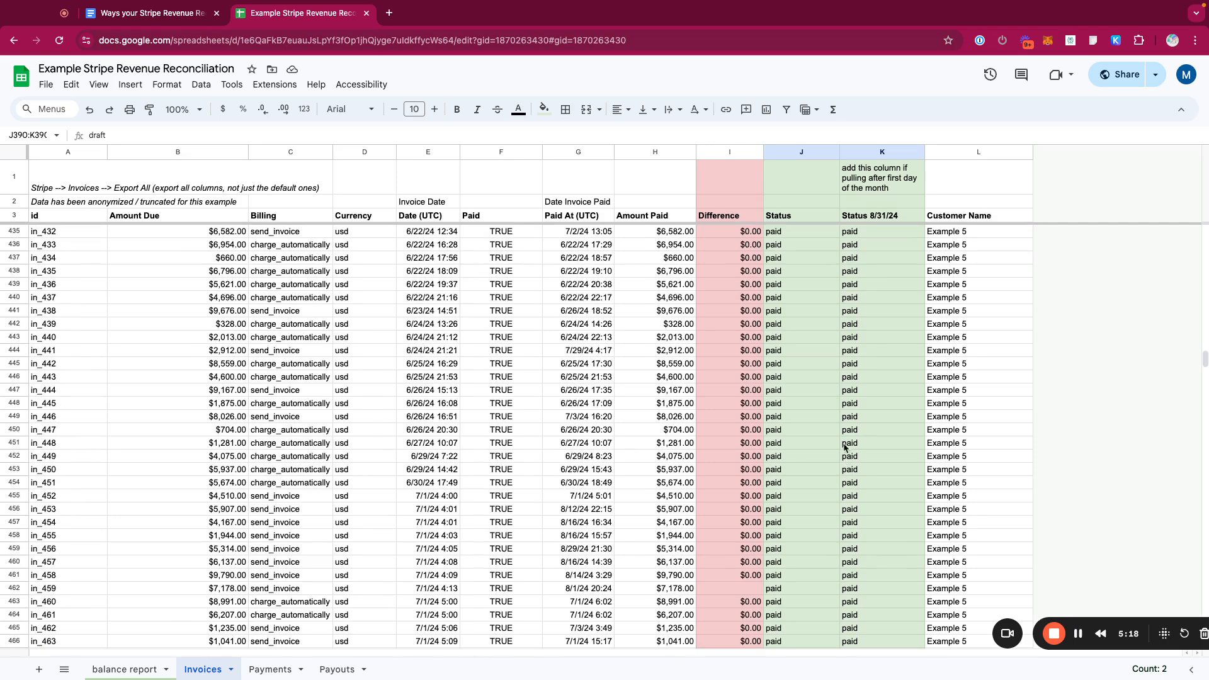
scroll(846, 462, "down", 14)
left_click(804, 375)
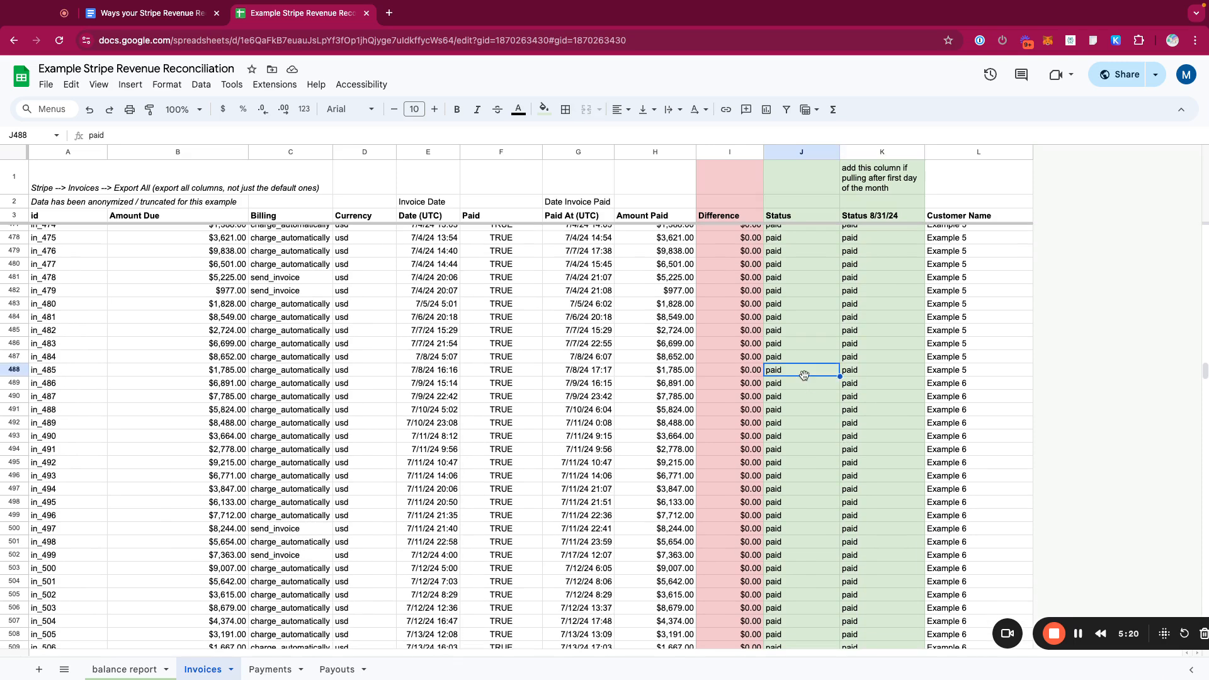
key("ctrl+shift+Down")
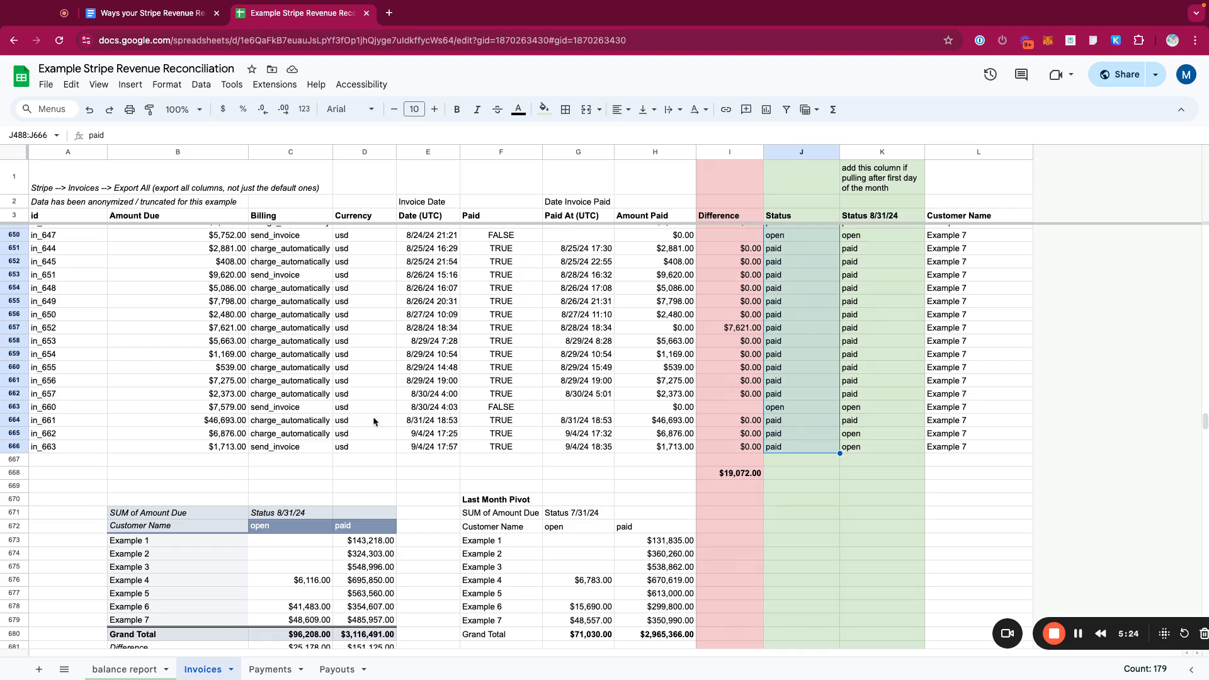
left_click_drag(800, 153, 879, 153)
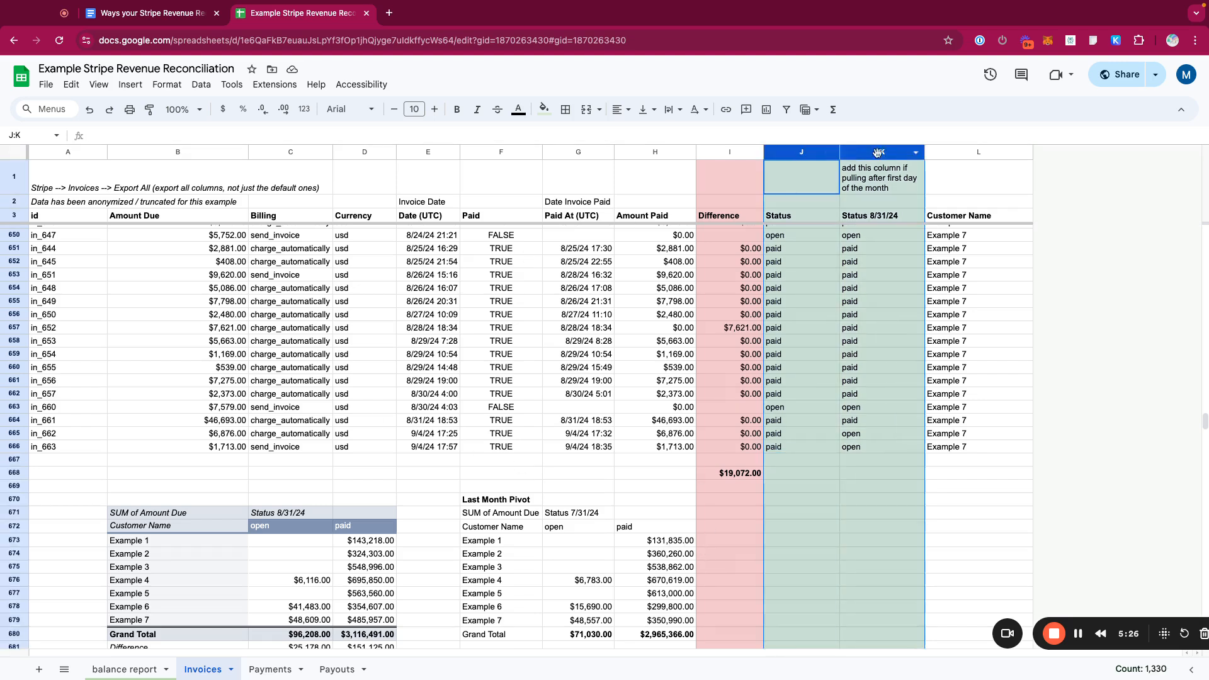
left_click(880, 153)
left_click(888, 150)
left_click(737, 152)
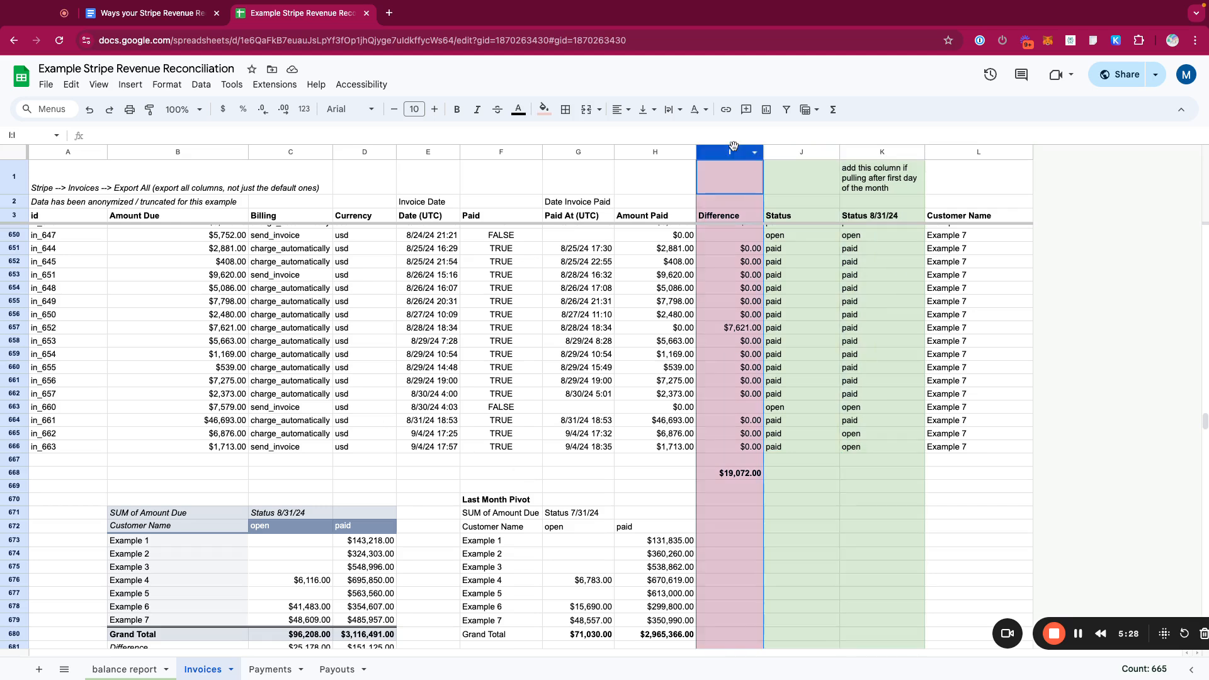
- Rename the Difference header in I3 to Difference in Amounts Paid and autofit column I's width
left_click(747, 218)
left_click(270, 135)
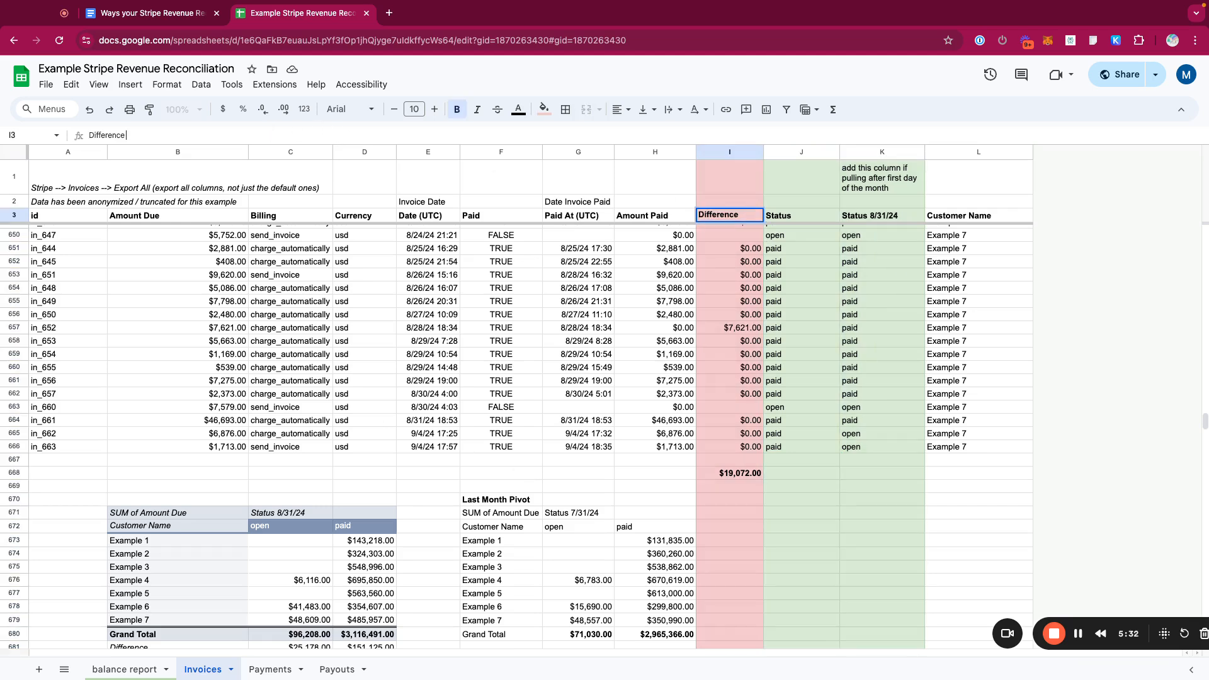
type("in Amounts Paid")
key("Return")
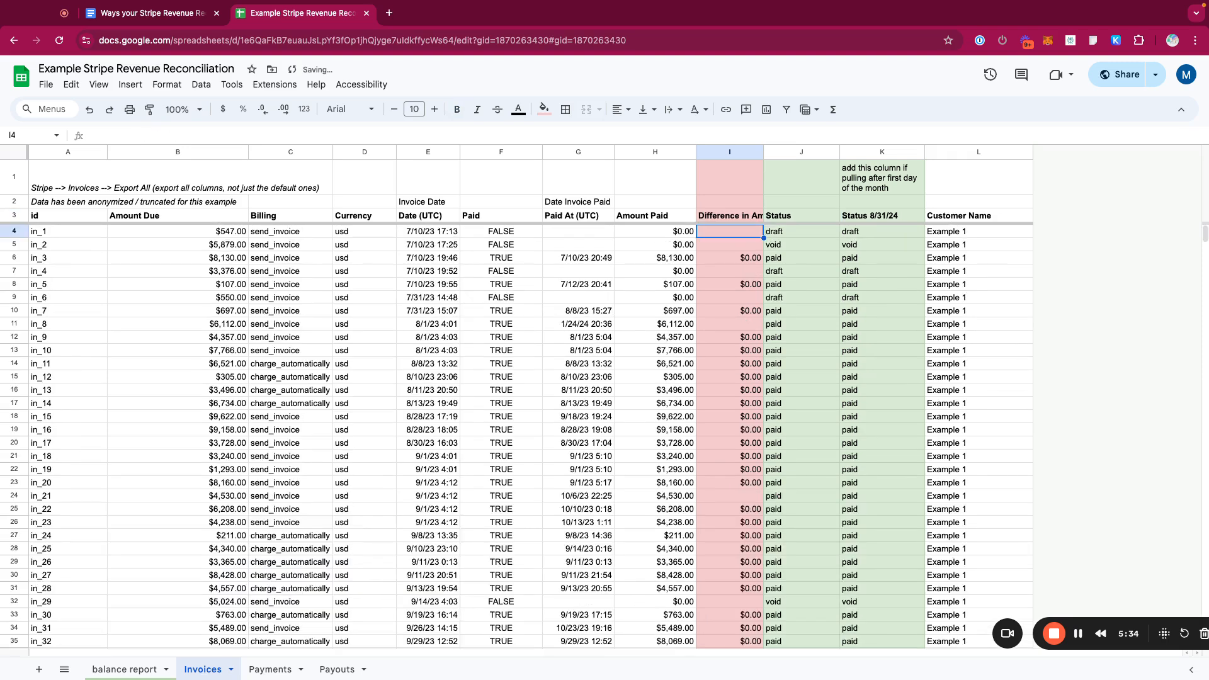
double_click(764, 152)
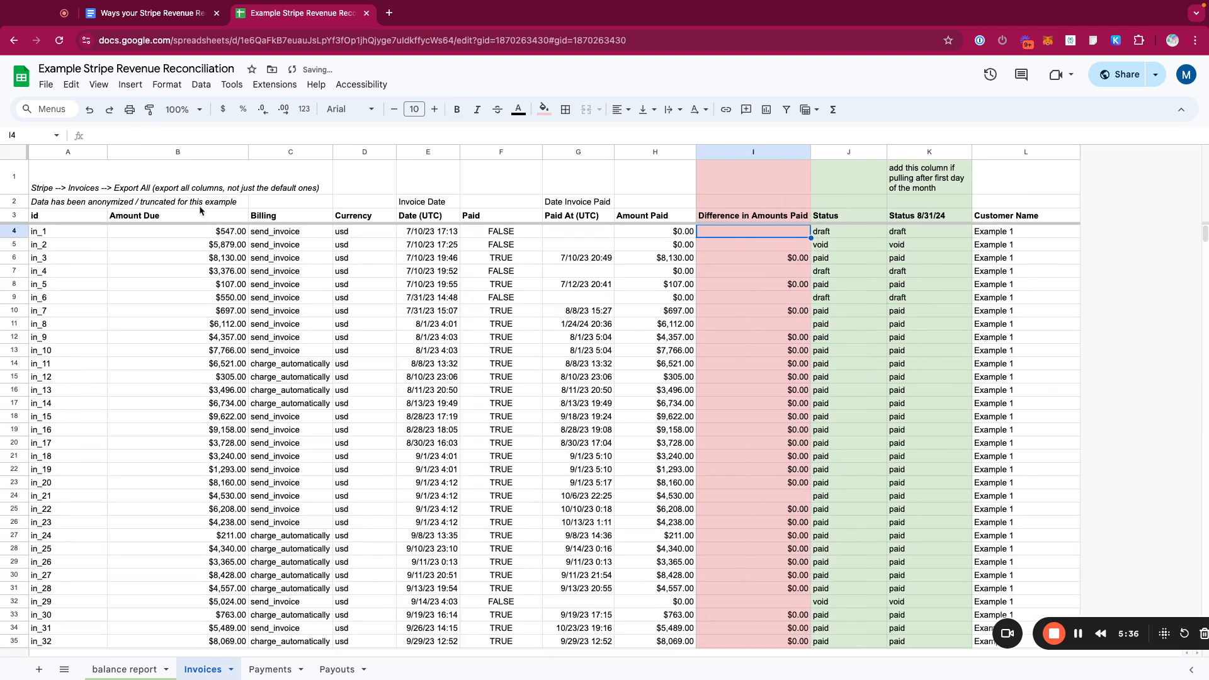
- Create a filter over the whole invoice table and widen the Difference in Amounts Paid column slightly
left_click(77, 218)
key("ctrl+shift+Right")
key("ctrl+shift+Down")
scroll(528, 354, "down", 5)
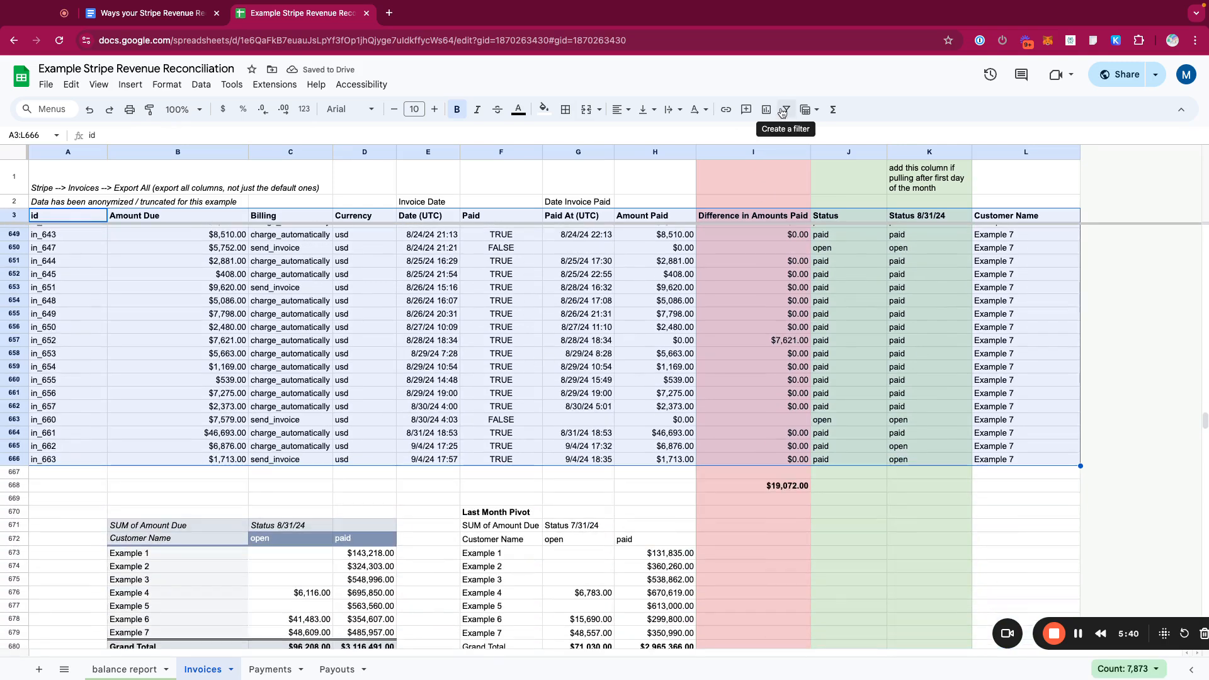
left_click(785, 111)
left_click_drag(811, 149, 824, 149)
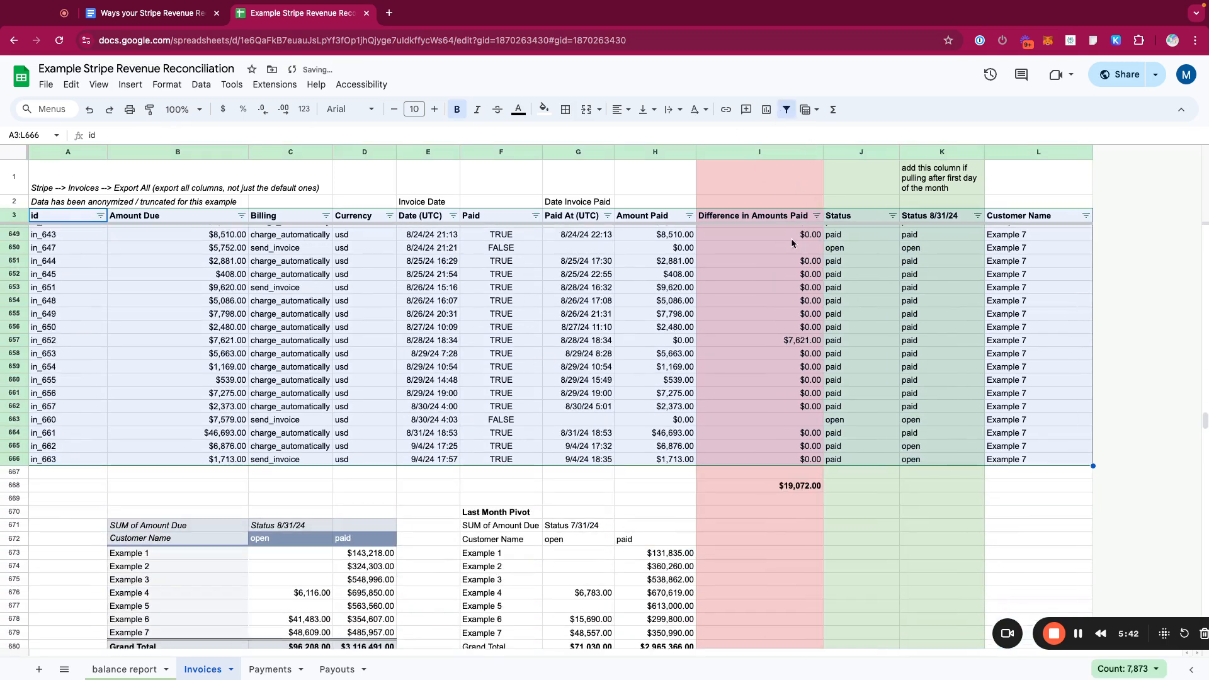
- Filter the Difference in Amounts Paid column to hide blanks and $0.00 values
left_click(213, 152)
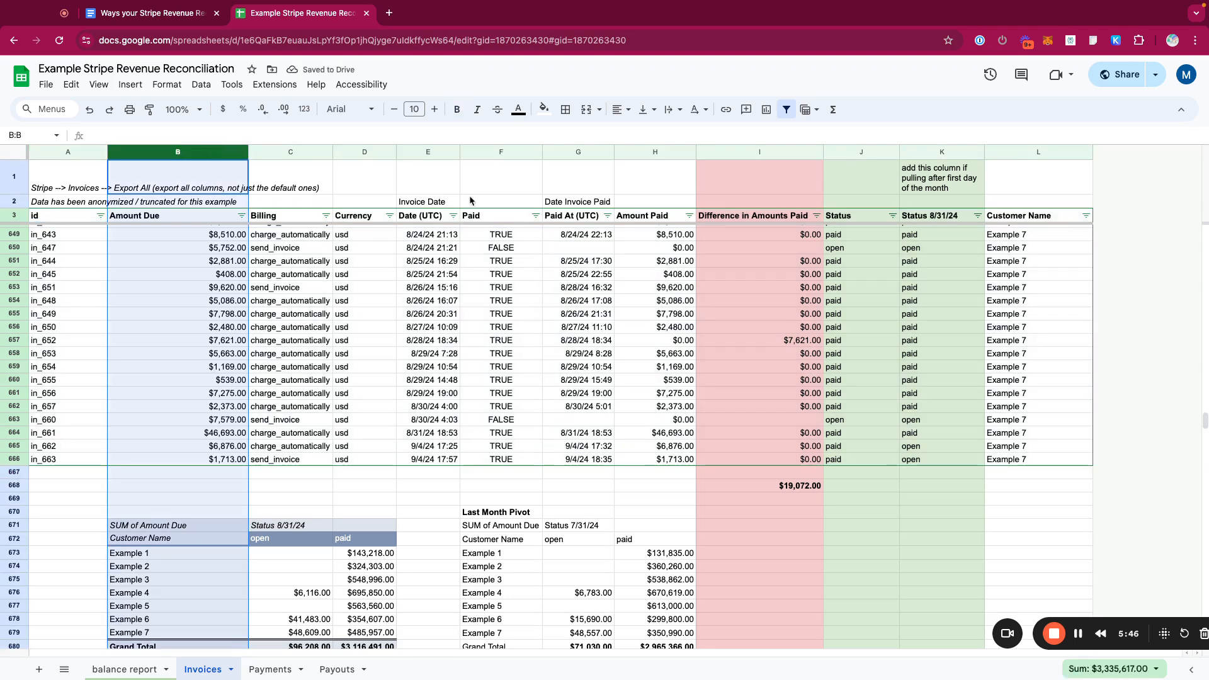
left_click(661, 149)
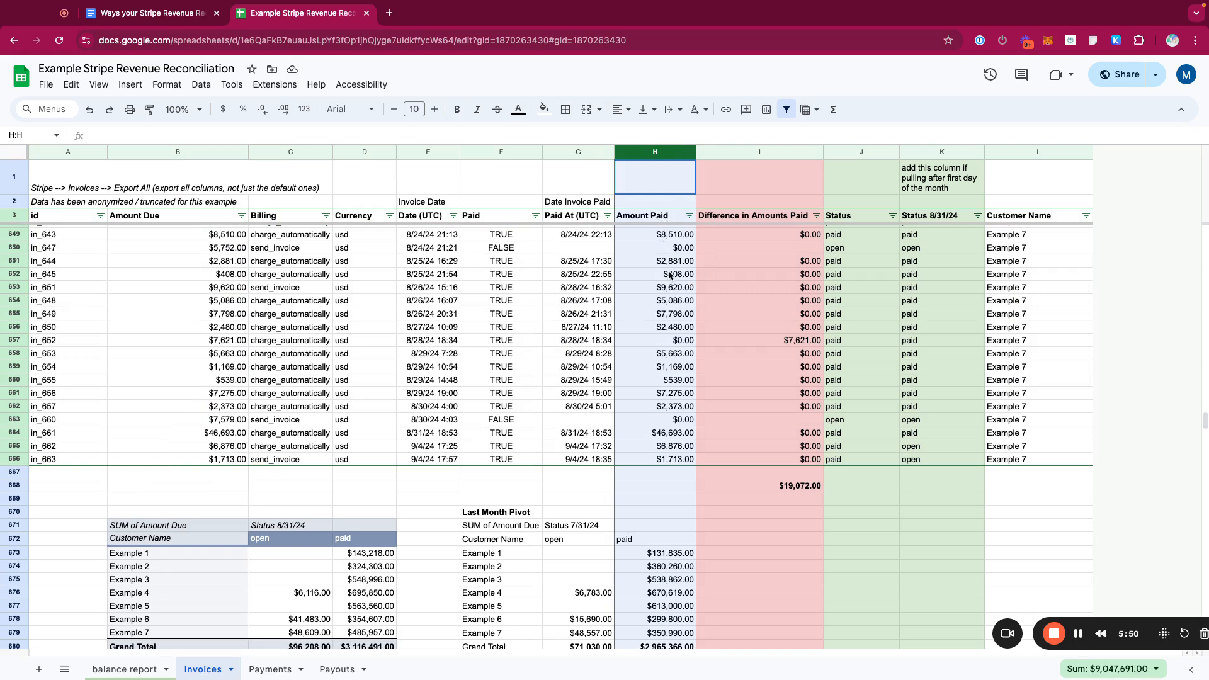
left_click(817, 216)
left_click(692, 426)
left_click(687, 445)
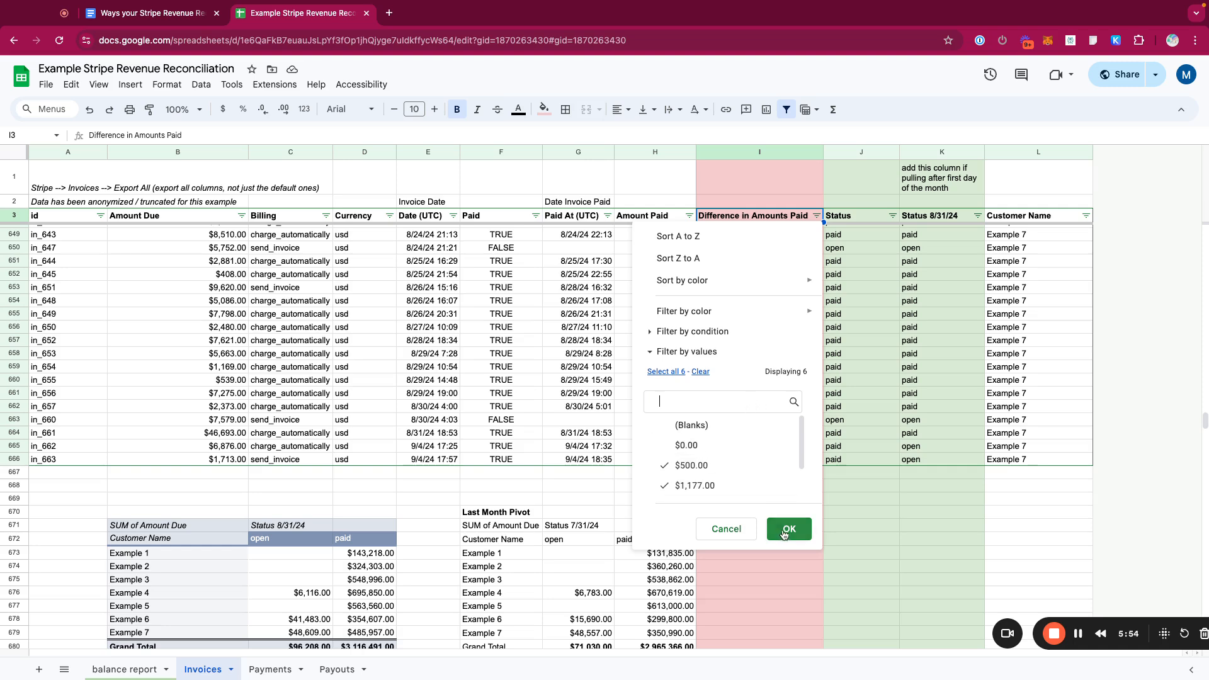
left_click(784, 533)
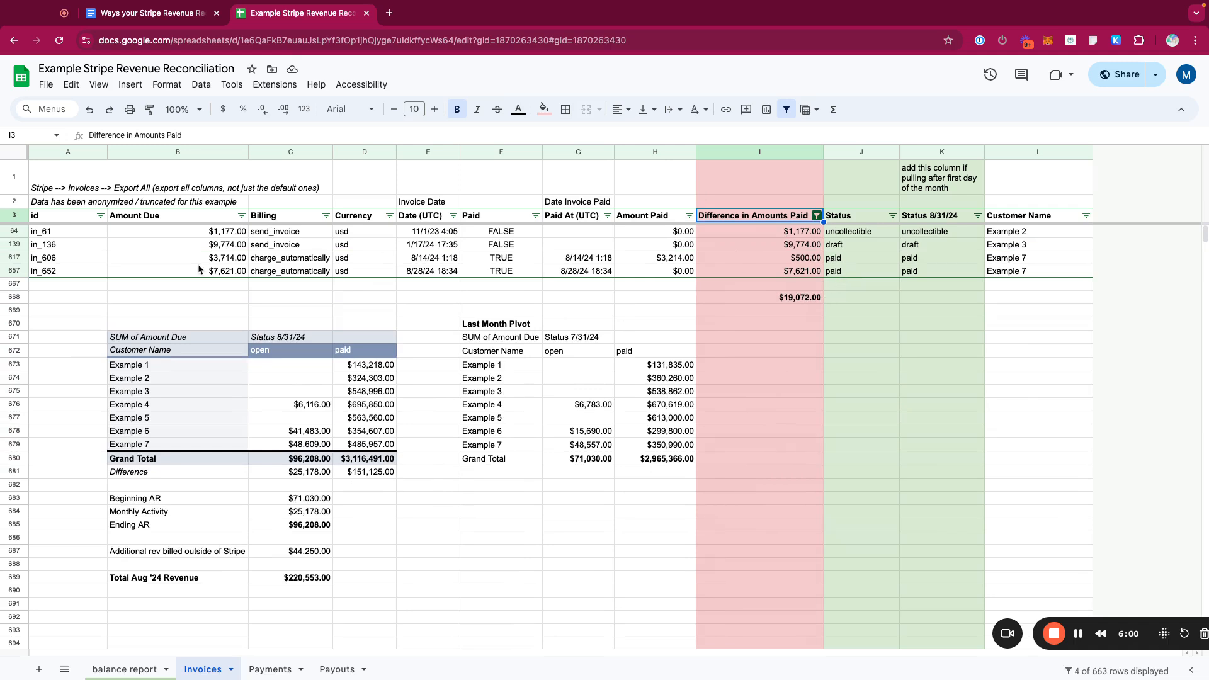
- Examine the filtered invoices' amounts due, paid dates and Amount Paid formulas
left_click(19, 271)
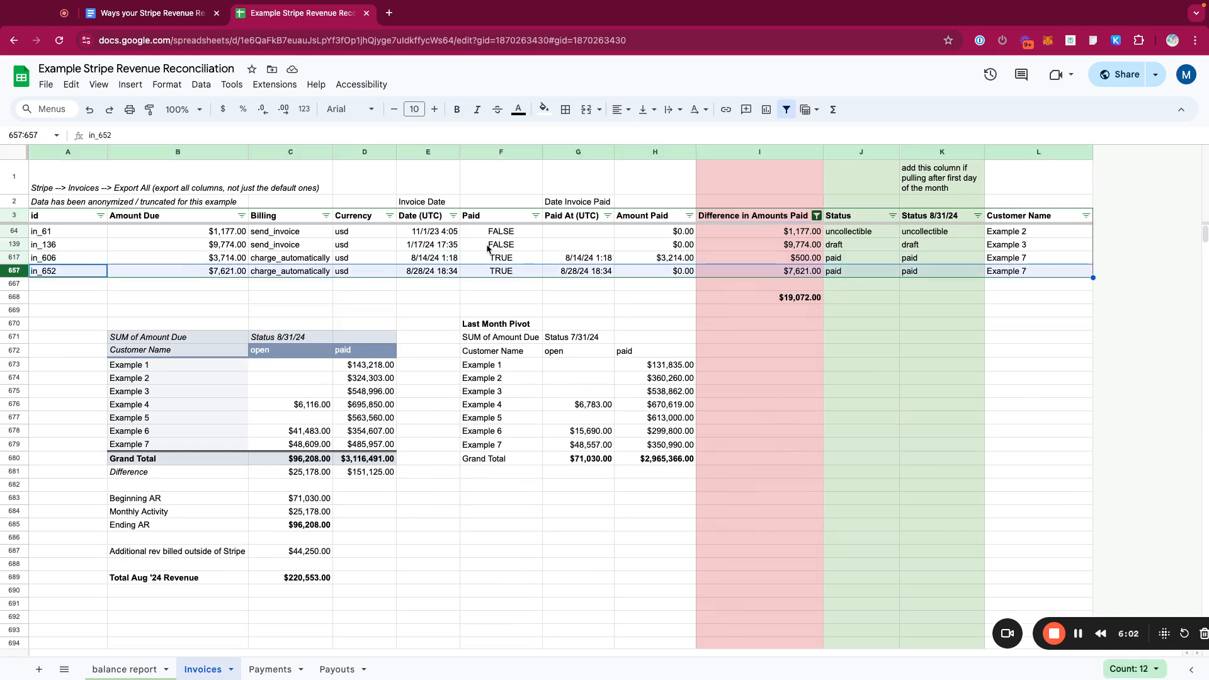
left_click_drag(589, 259, 590, 271)
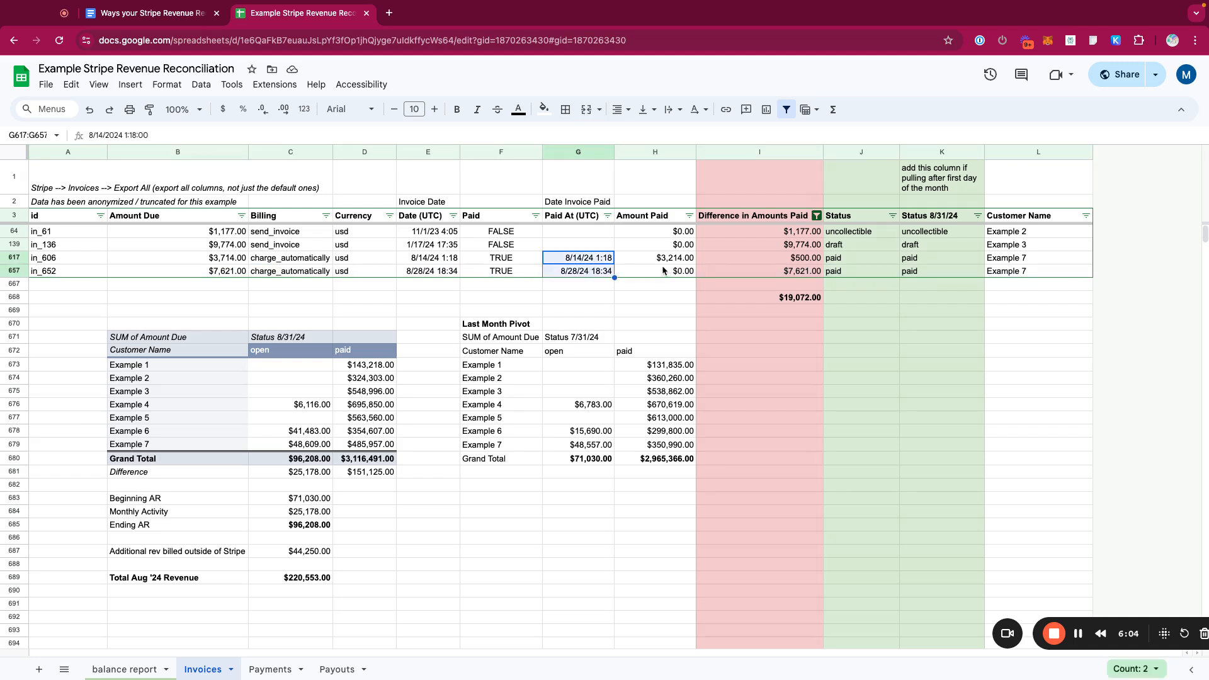
left_click_drag(679, 263, 624, 268)
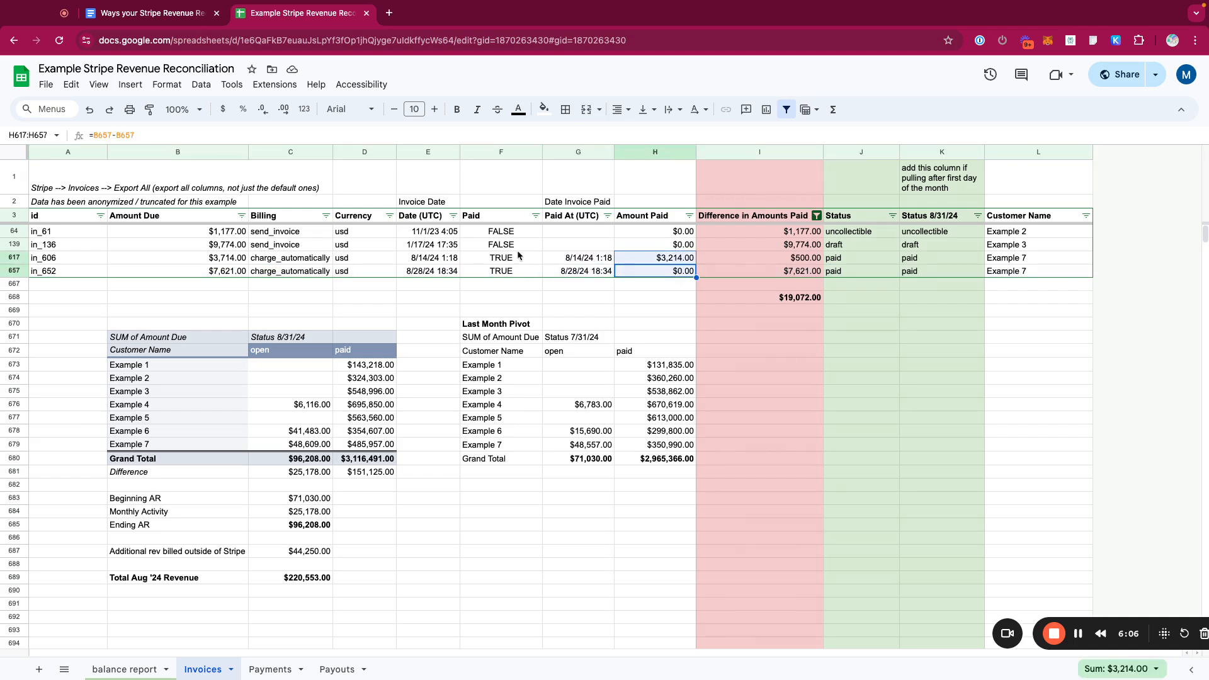
left_click(237, 153)
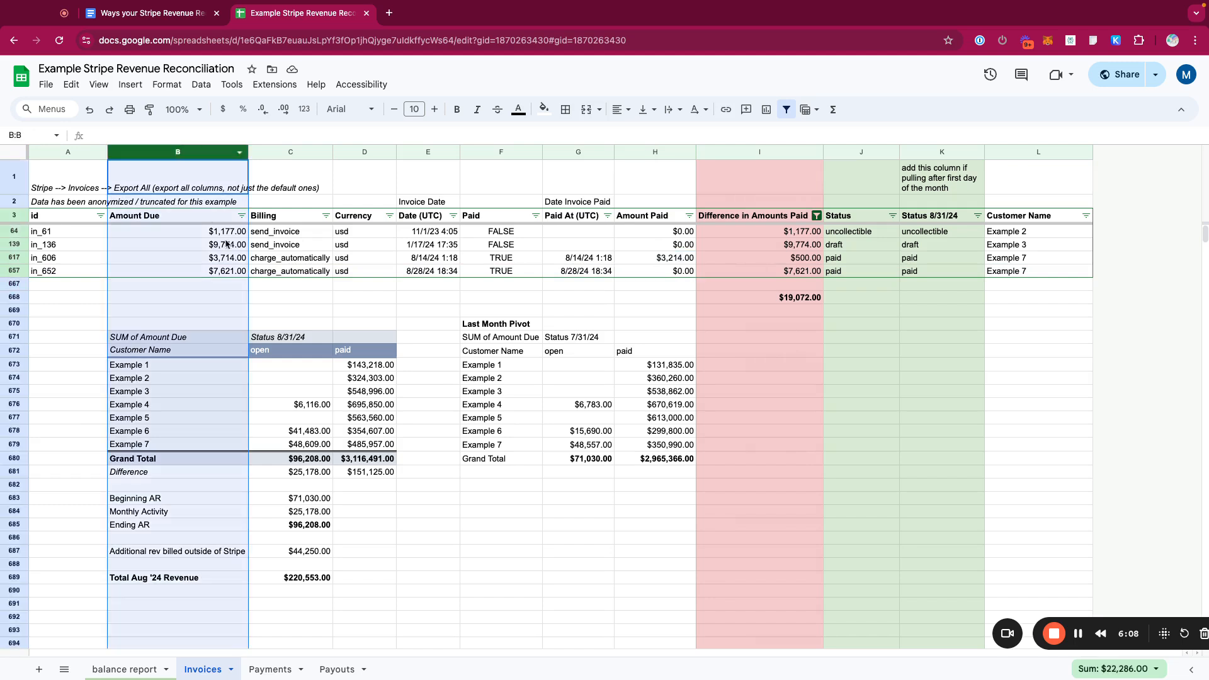
left_click_drag(227, 259, 227, 272)
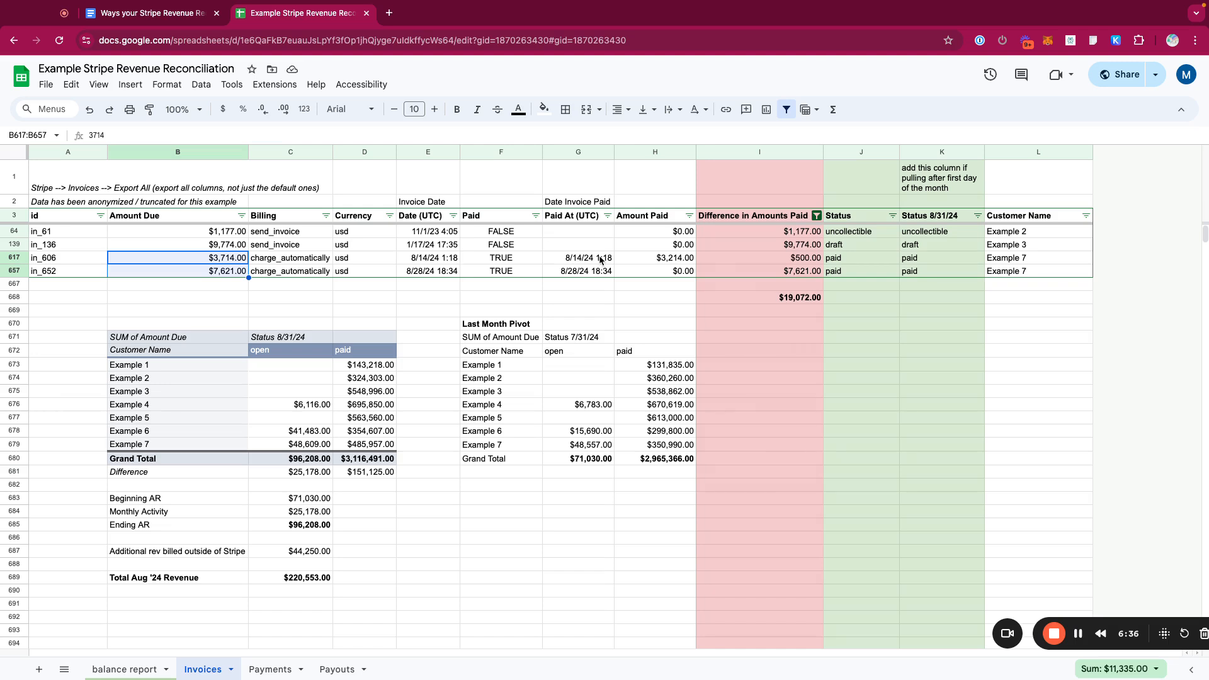
left_click_drag(231, 261, 530, 275)
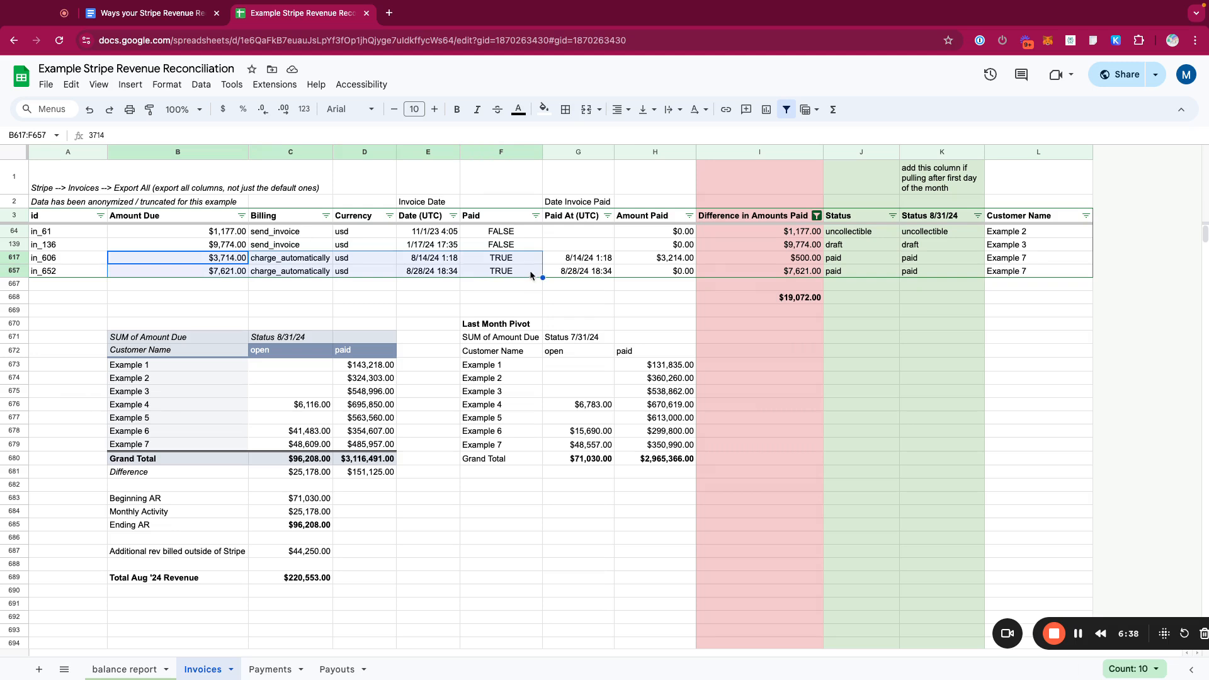
left_click(578, 258)
left_click(660, 258)
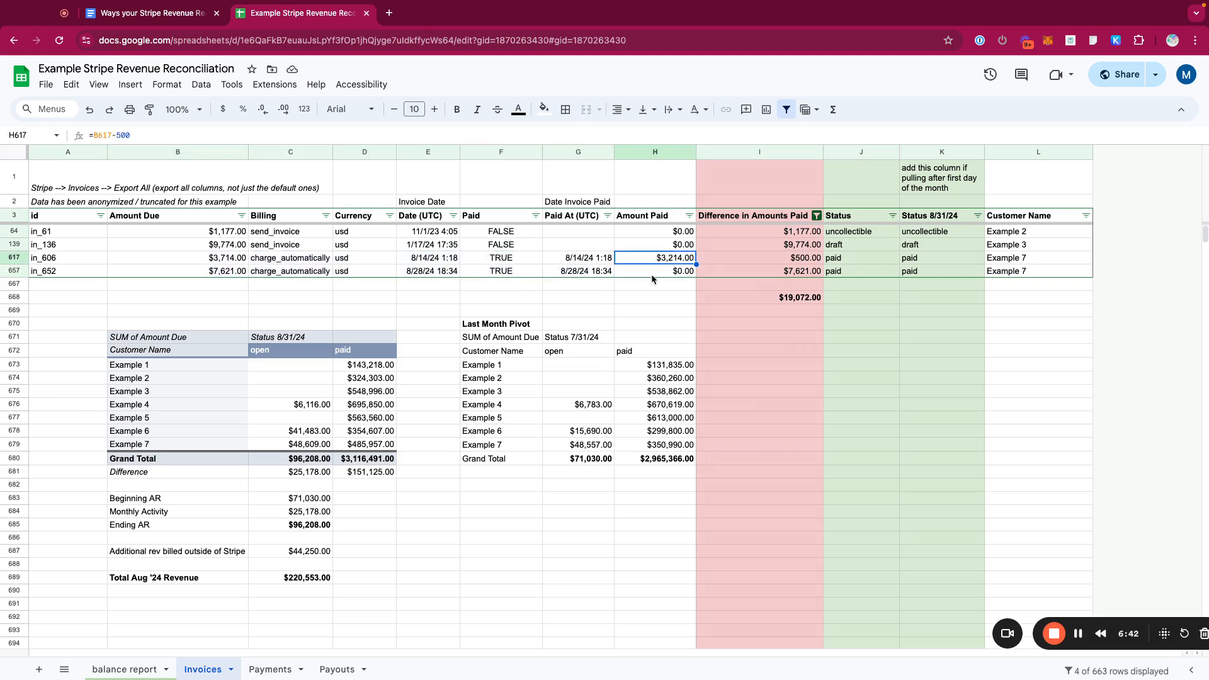
left_click(652, 283)
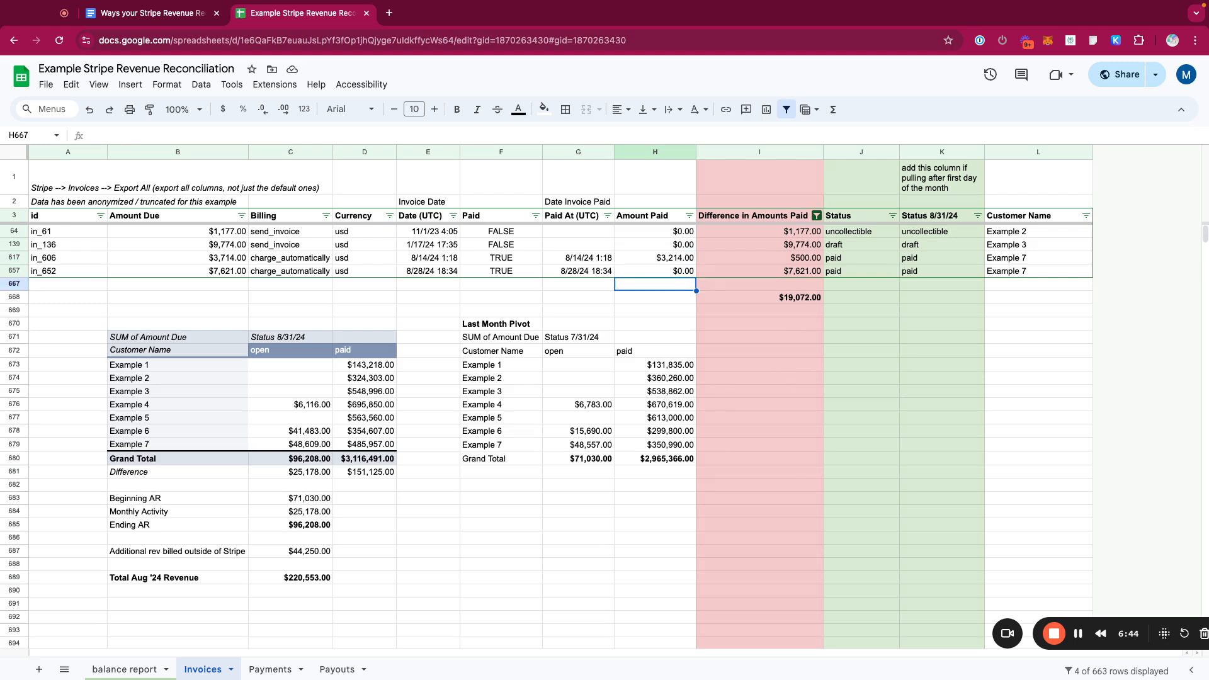
key("Down")
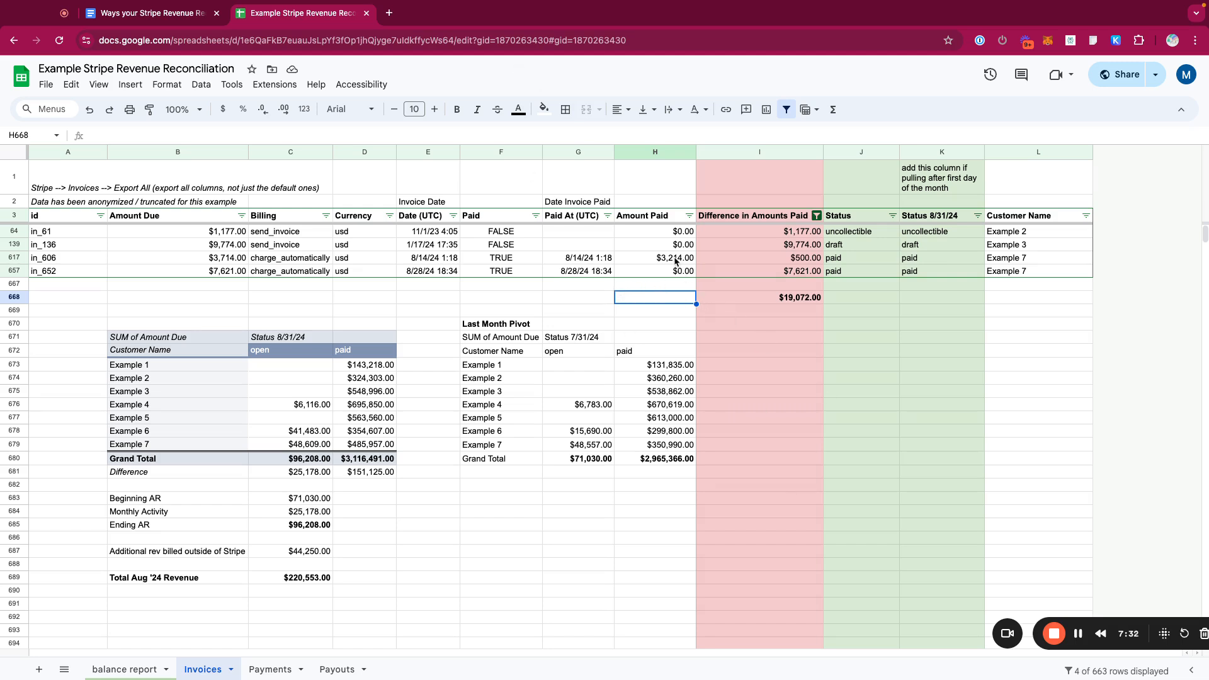
left_click_drag(675, 260, 676, 272)
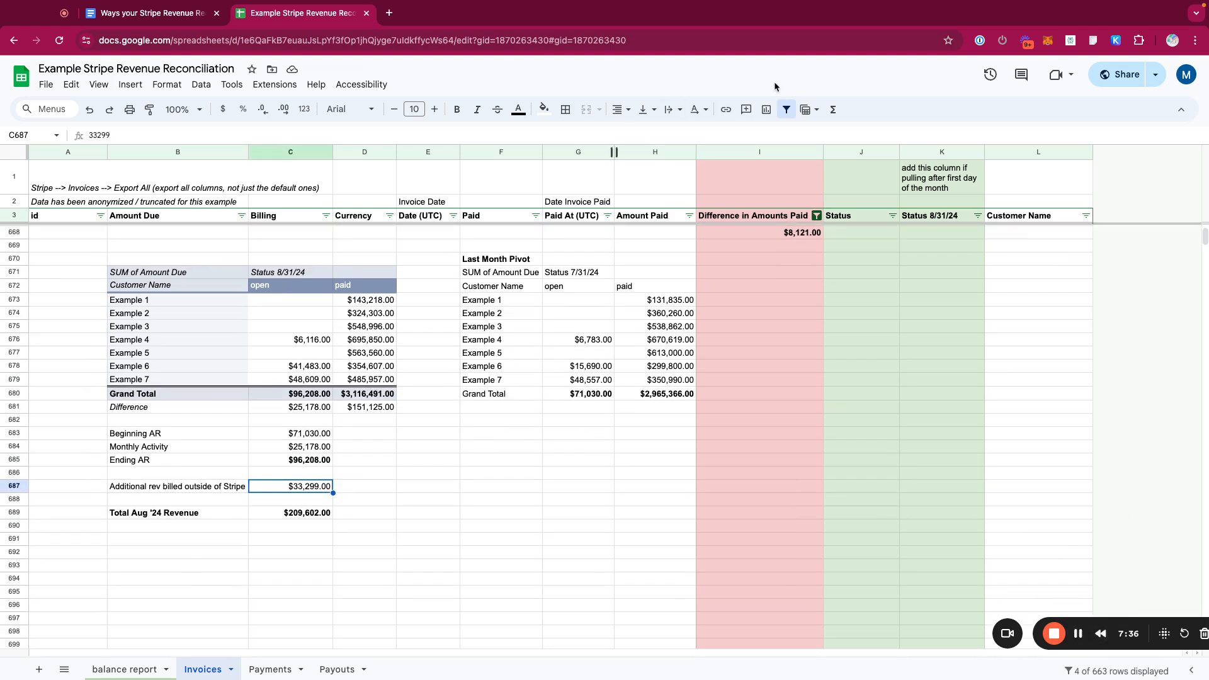
- Turn off the invoice filter and review the current and last-month pivot tables' open and paid totals
left_click(787, 109)
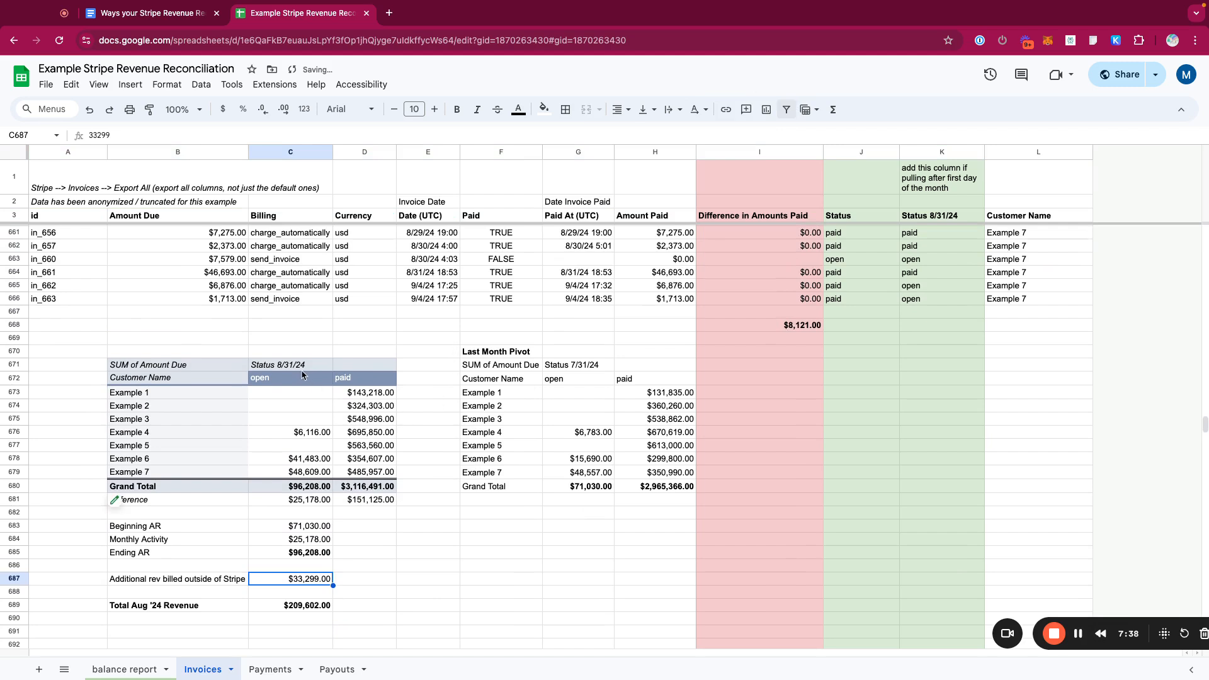
left_click_drag(182, 351, 378, 499)
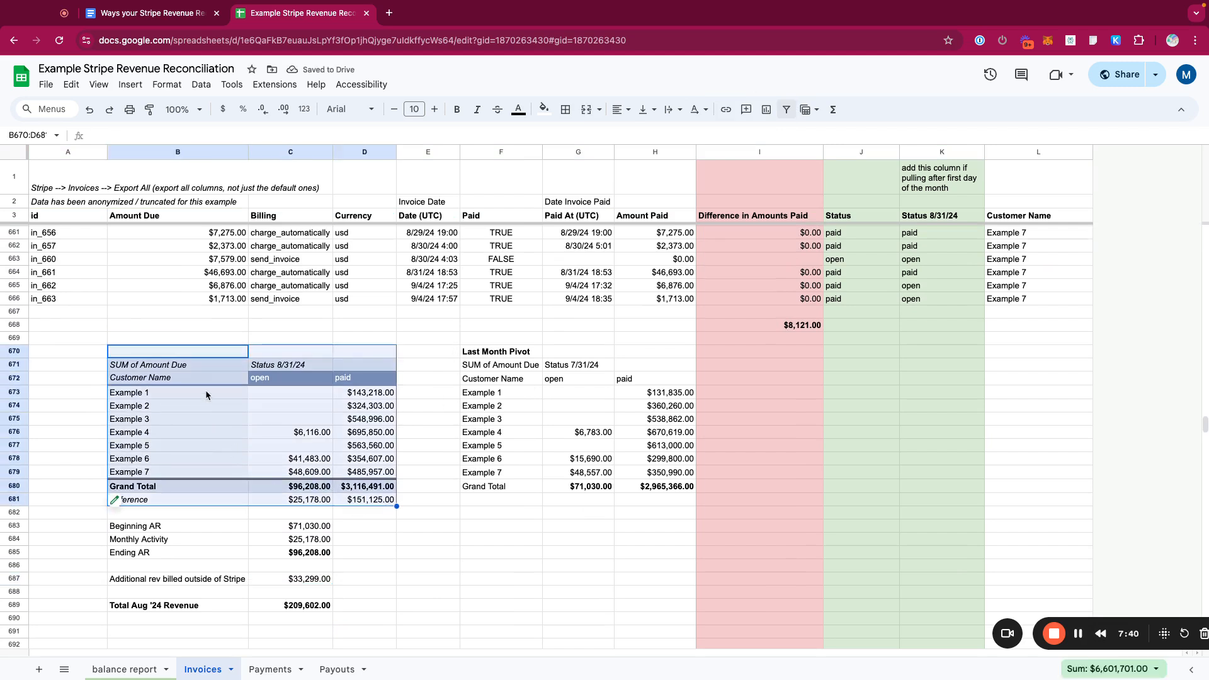
left_click_drag(284, 378, 366, 503)
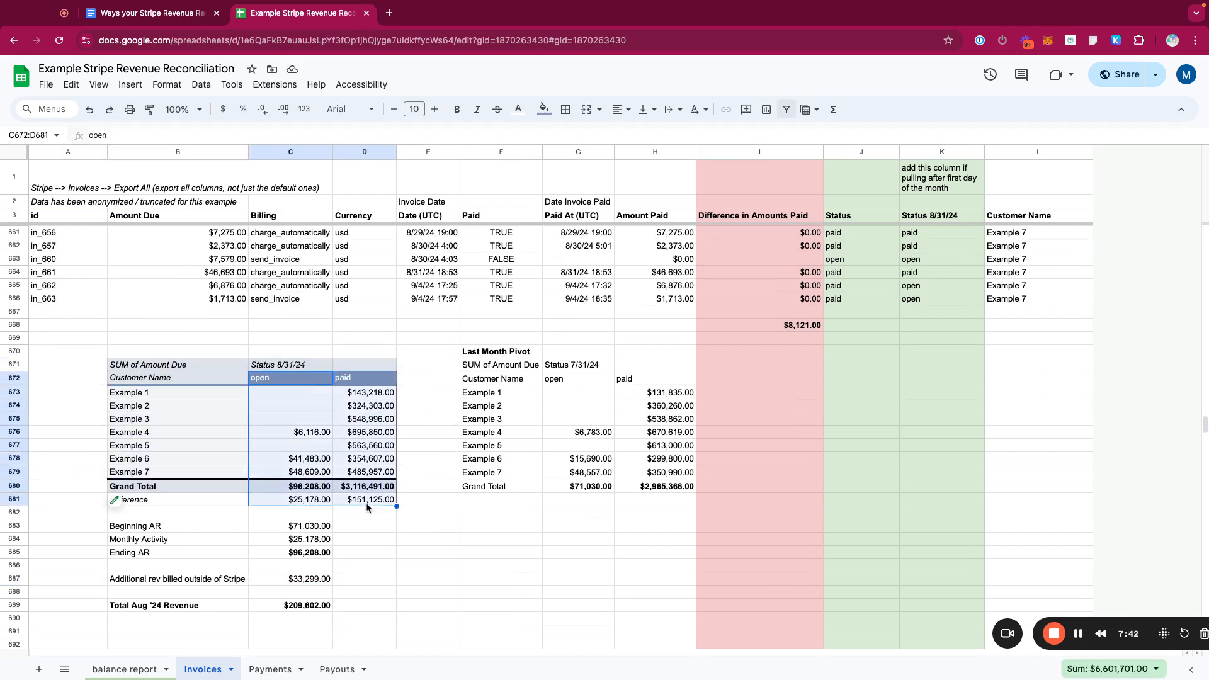
left_click_drag(313, 382, 319, 489)
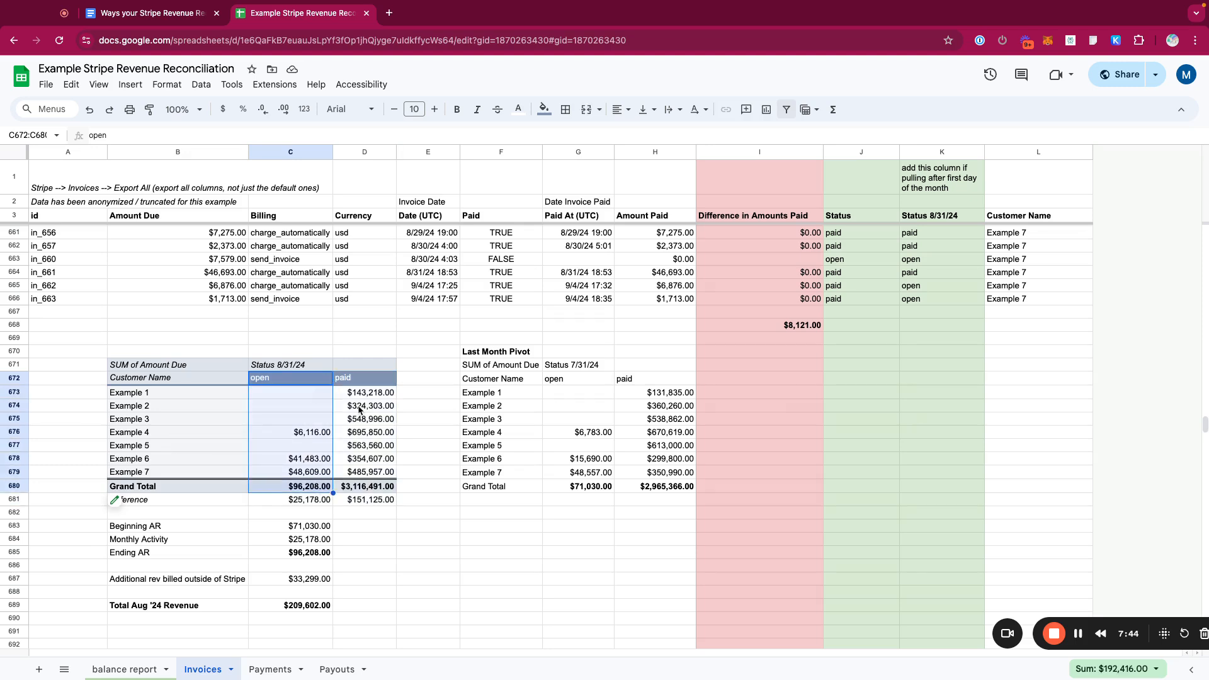
left_click_drag(366, 378, 369, 471)
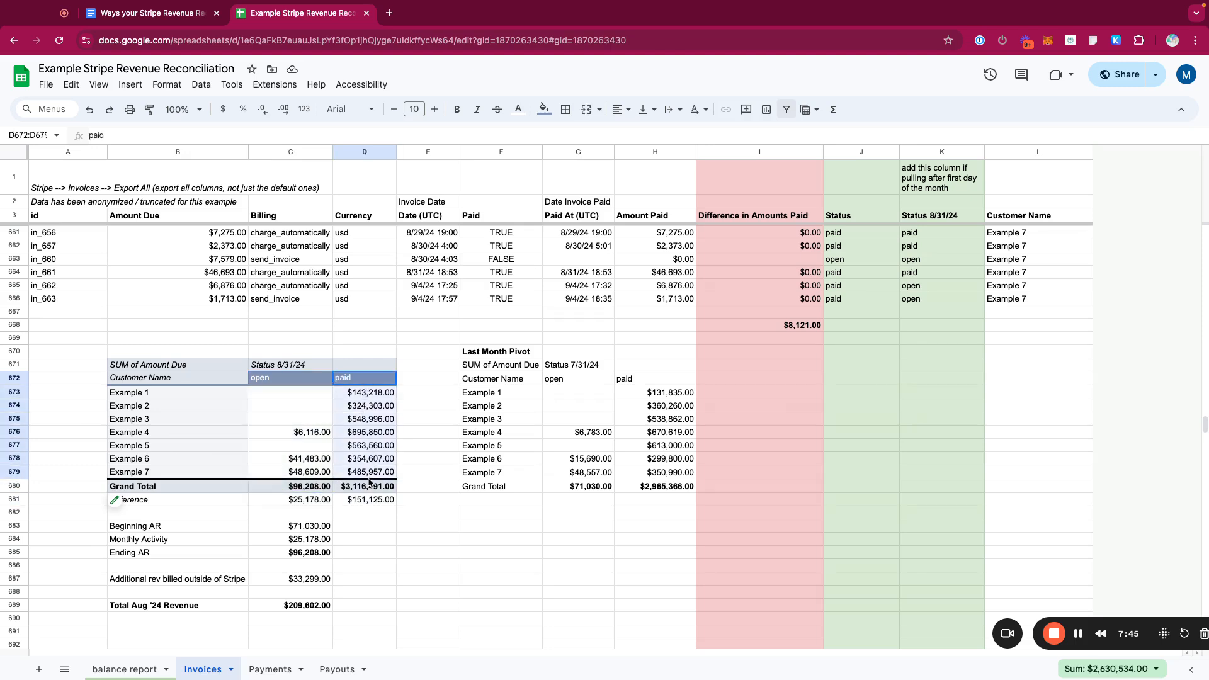
left_click(930, 153)
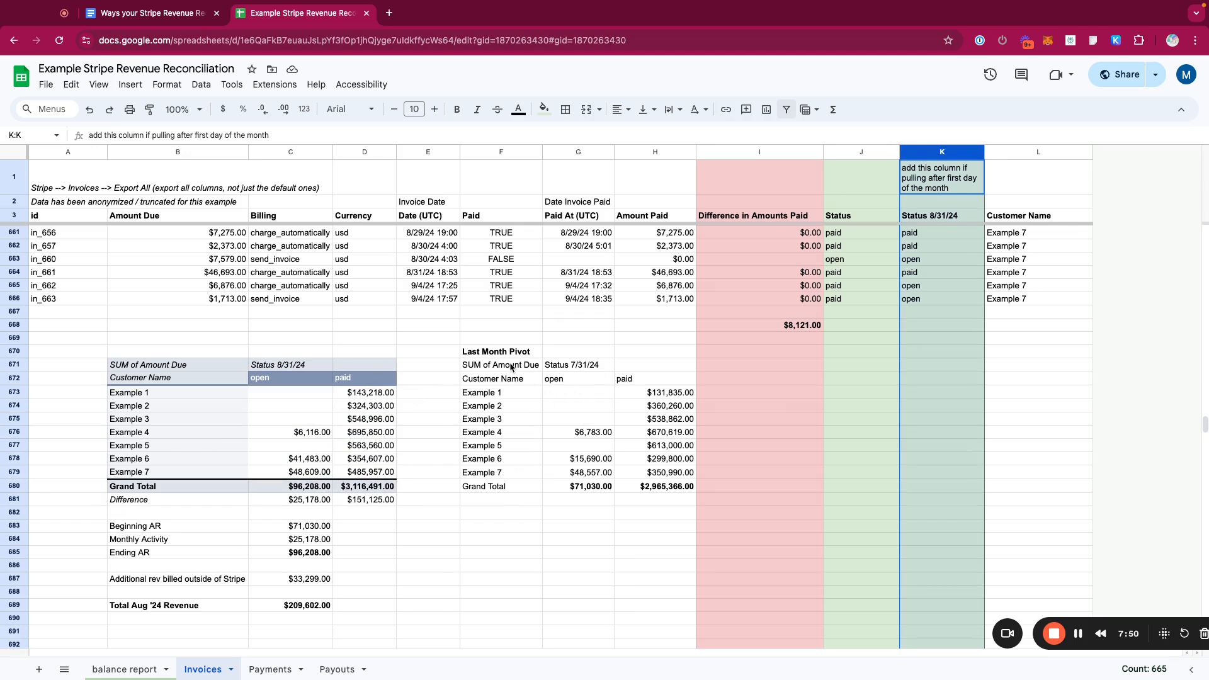
left_click_drag(218, 368, 393, 489)
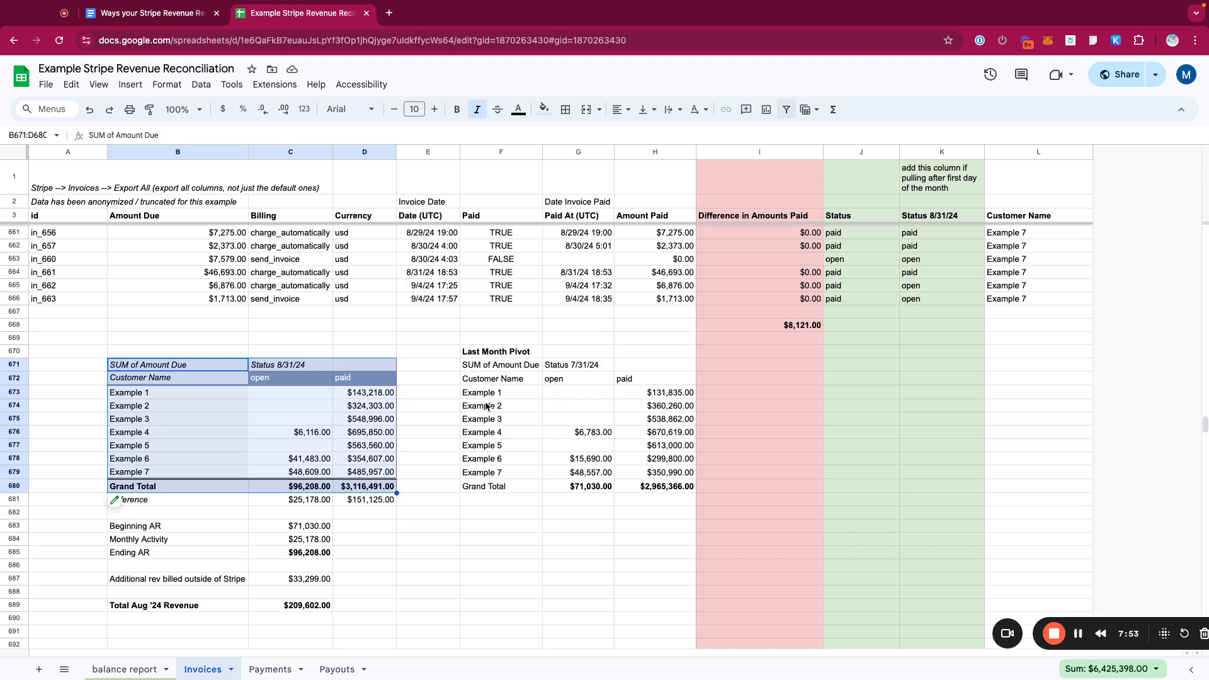
left_click(589, 499)
left_click(614, 501)
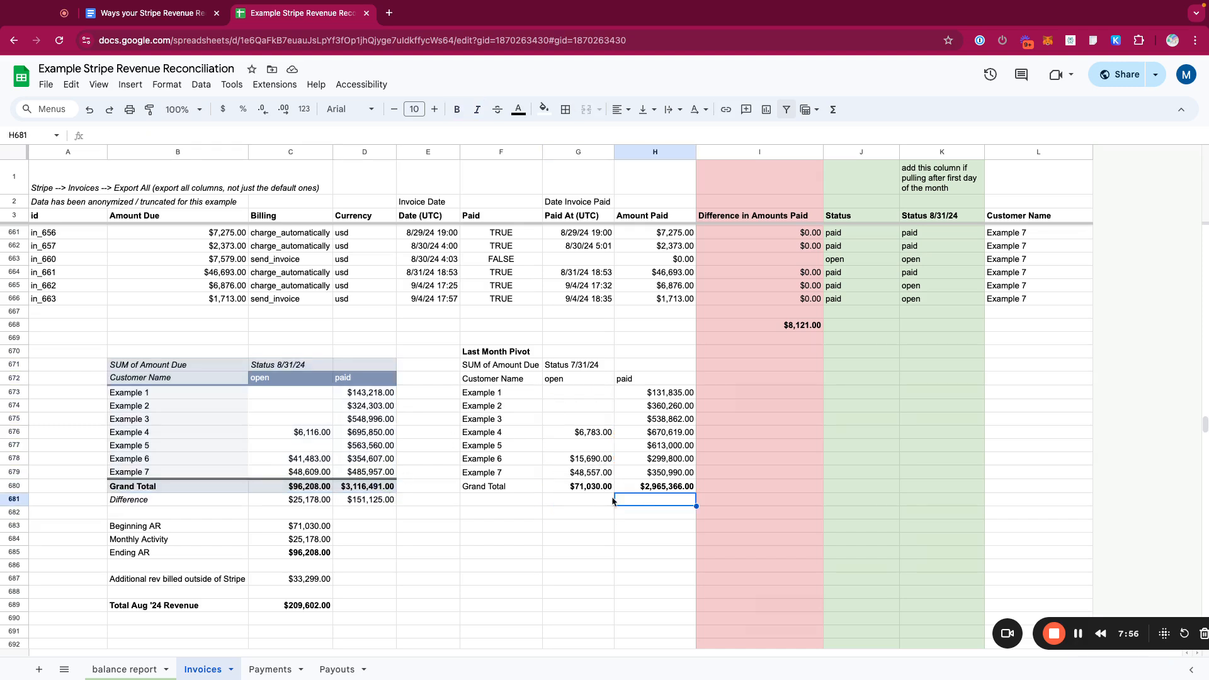
- Bold the Grand Total label in the Last Month Pivot
left_click(529, 490)
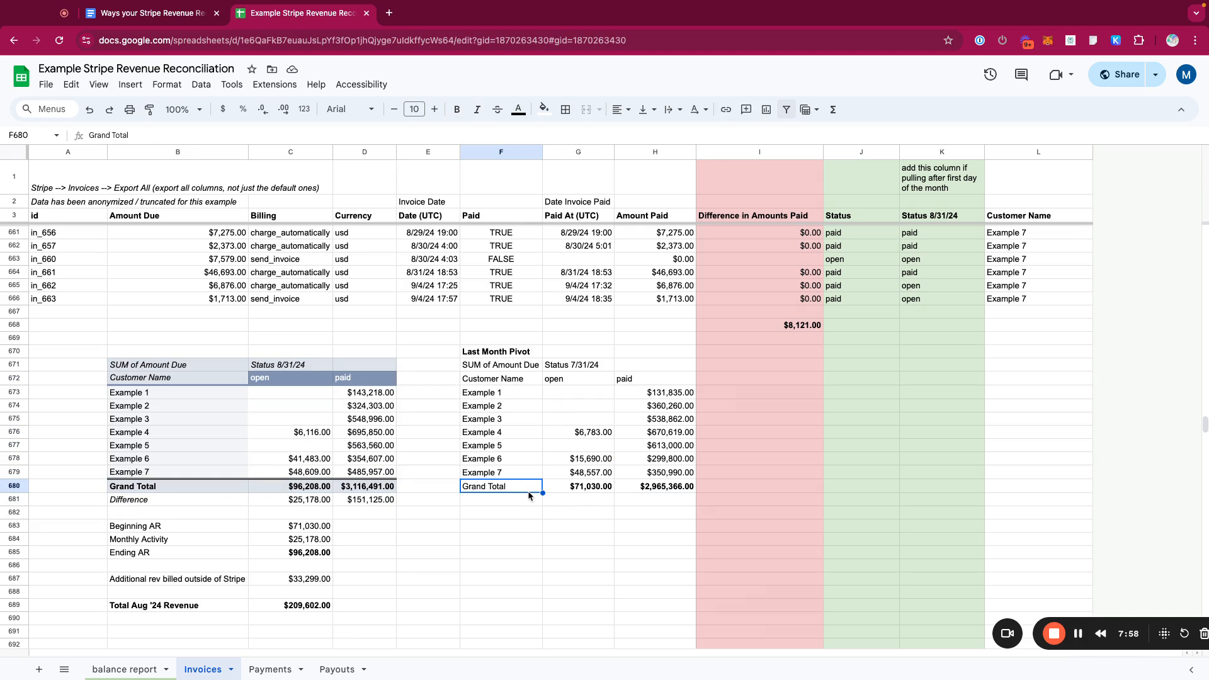
key("ctrl+b")
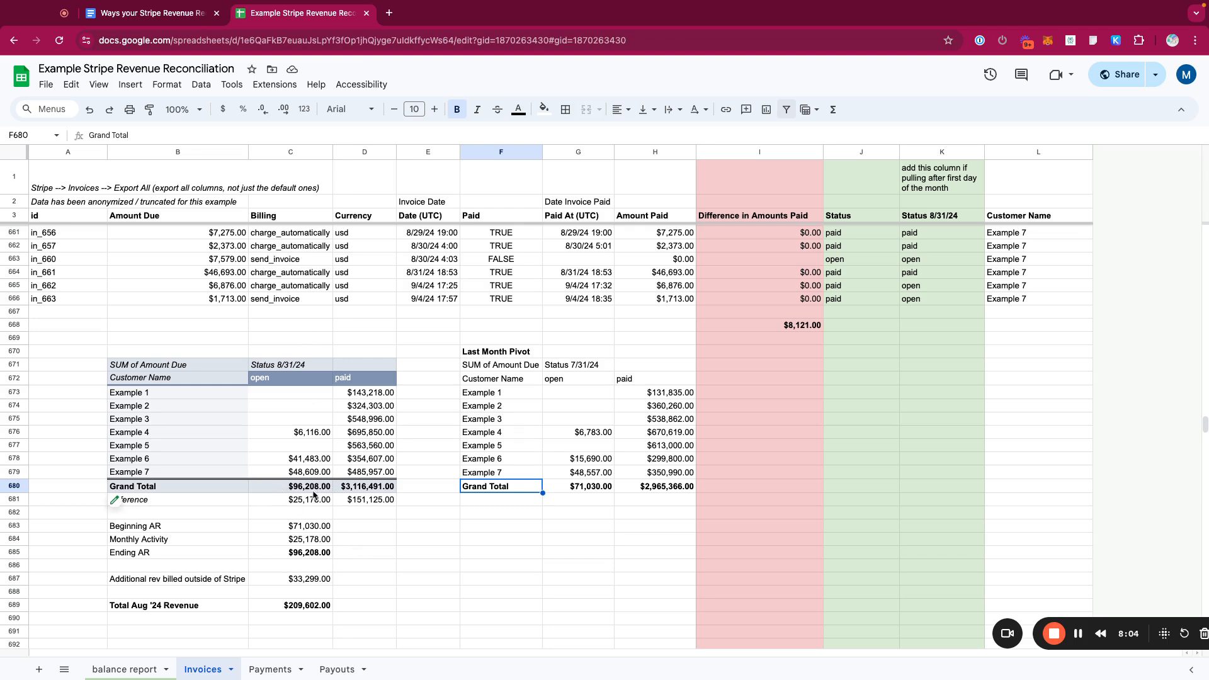
- Inspect the Grand Total sum and the Difference formulas comparing the current and last-month pivots
left_click(314, 488)
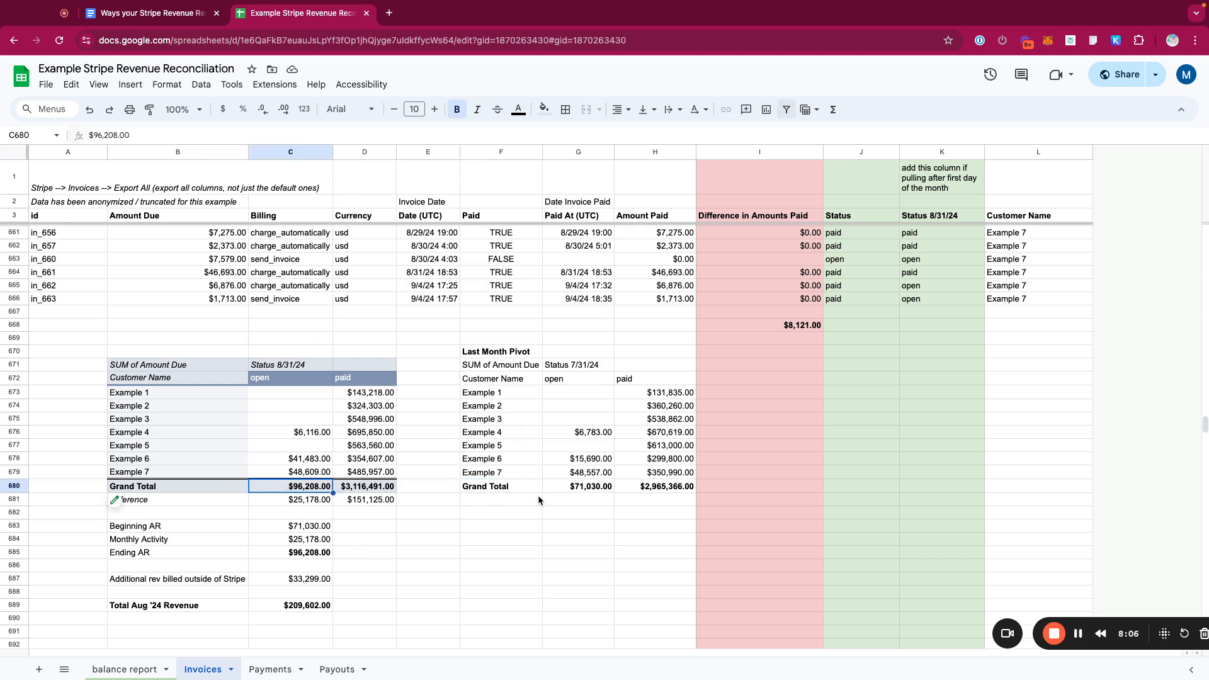
left_click(572, 489)
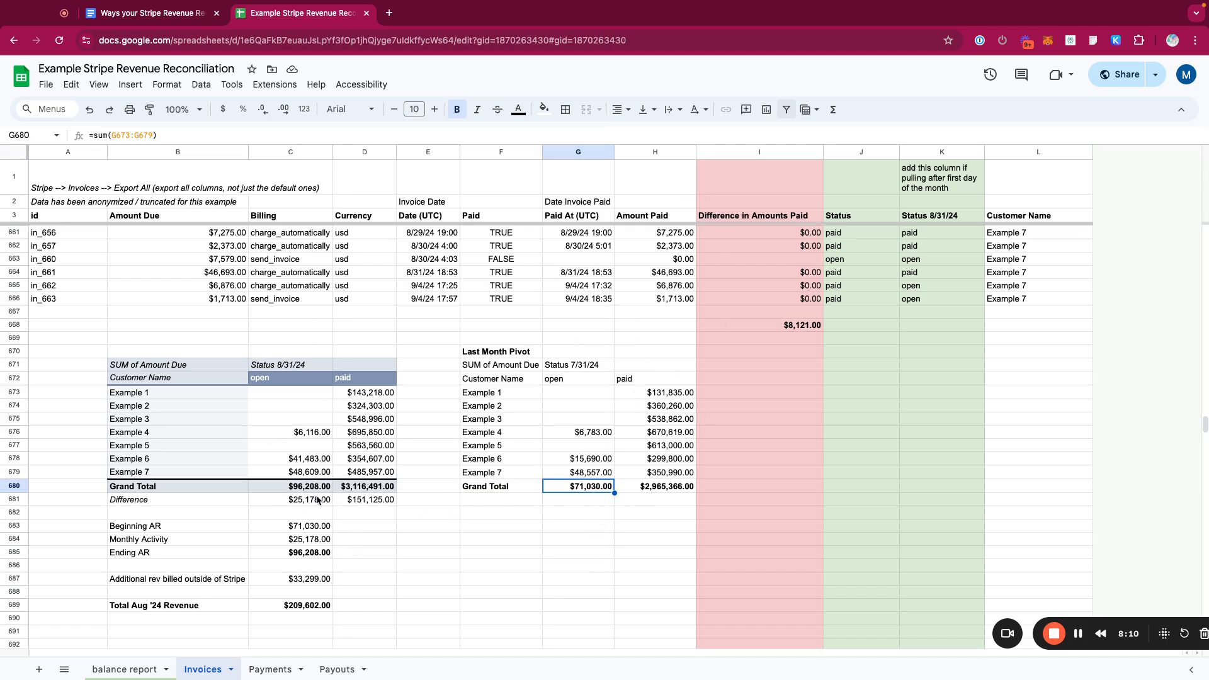
left_click(315, 526)
left_click(296, 499)
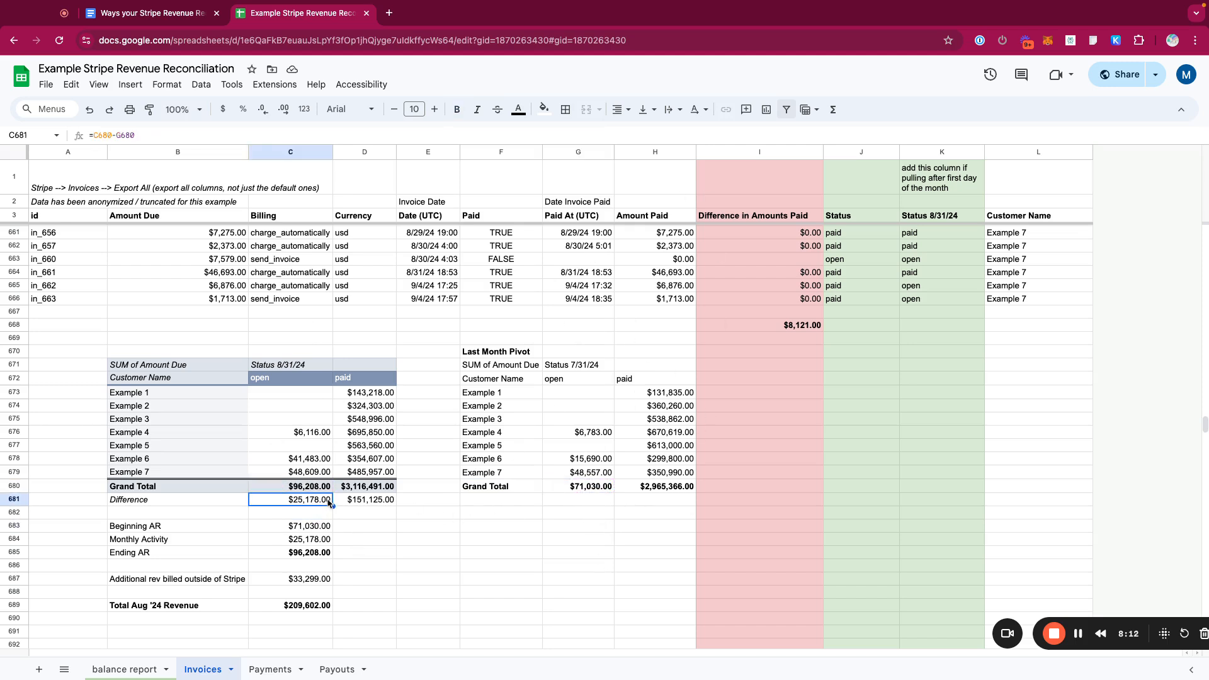
double_click(290, 500)
key("Tab")
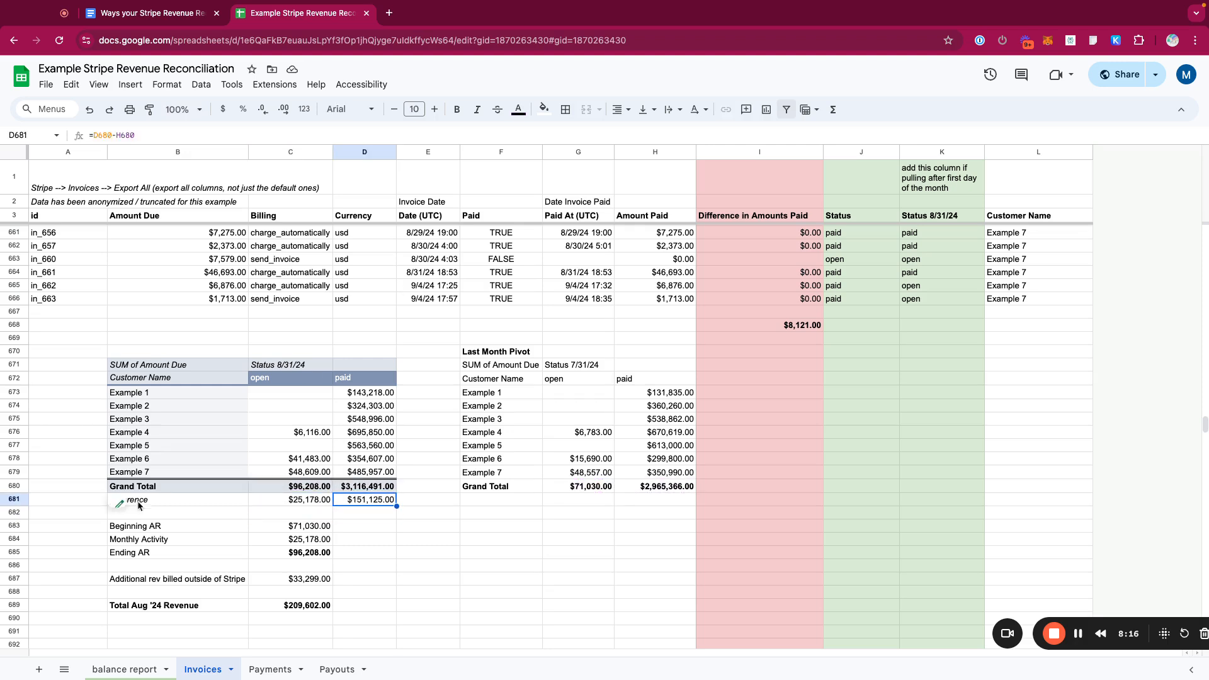
- Review the Beginning AR, Monthly Activity and Ending AR cells against the pivot's open totals and the September invoice dates
left_click(14, 499)
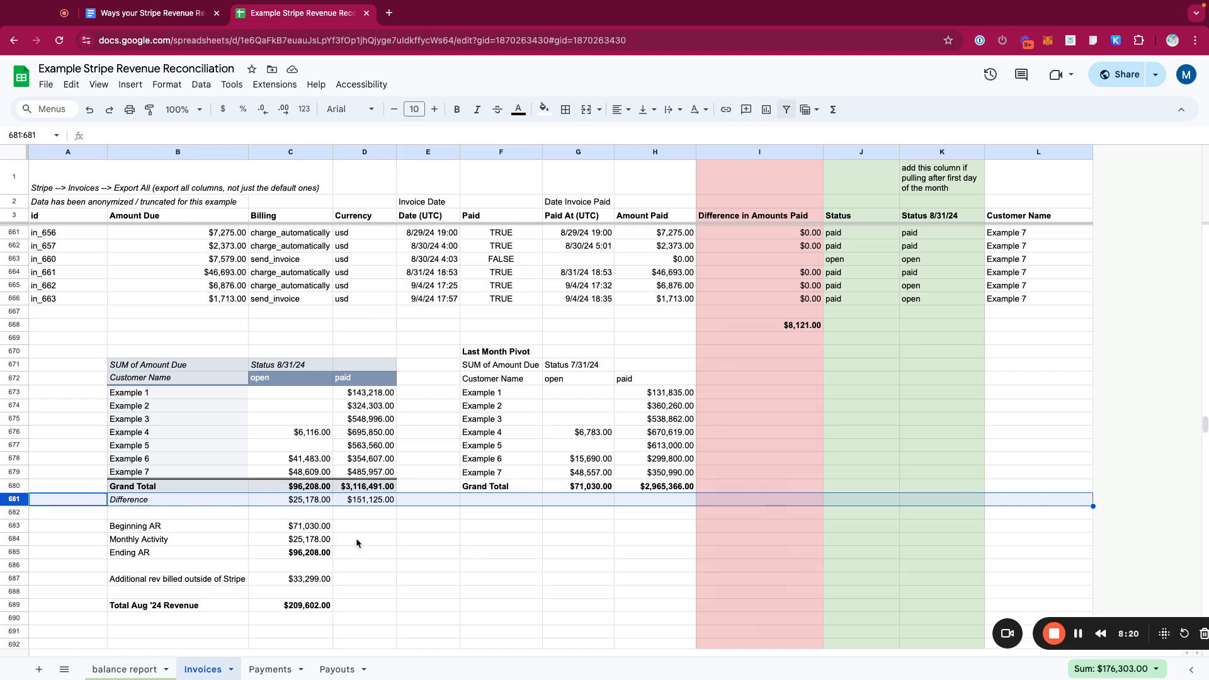
left_click_drag(214, 527, 302, 552)
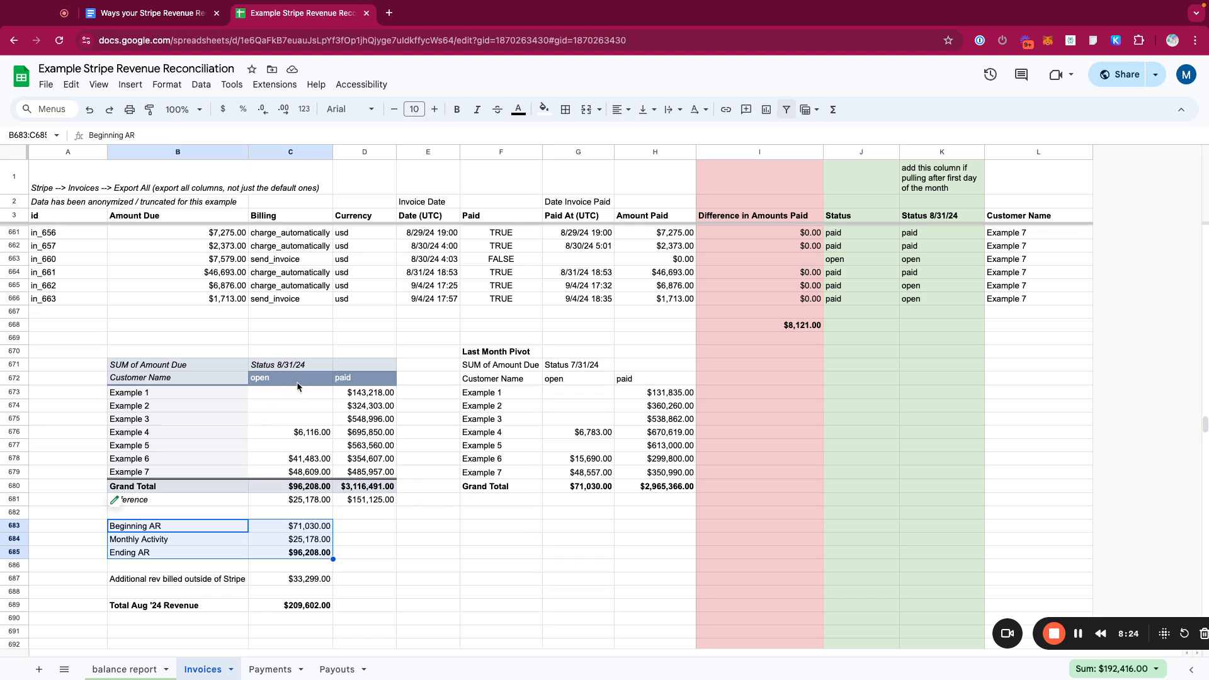
left_click_drag(296, 379, 298, 489)
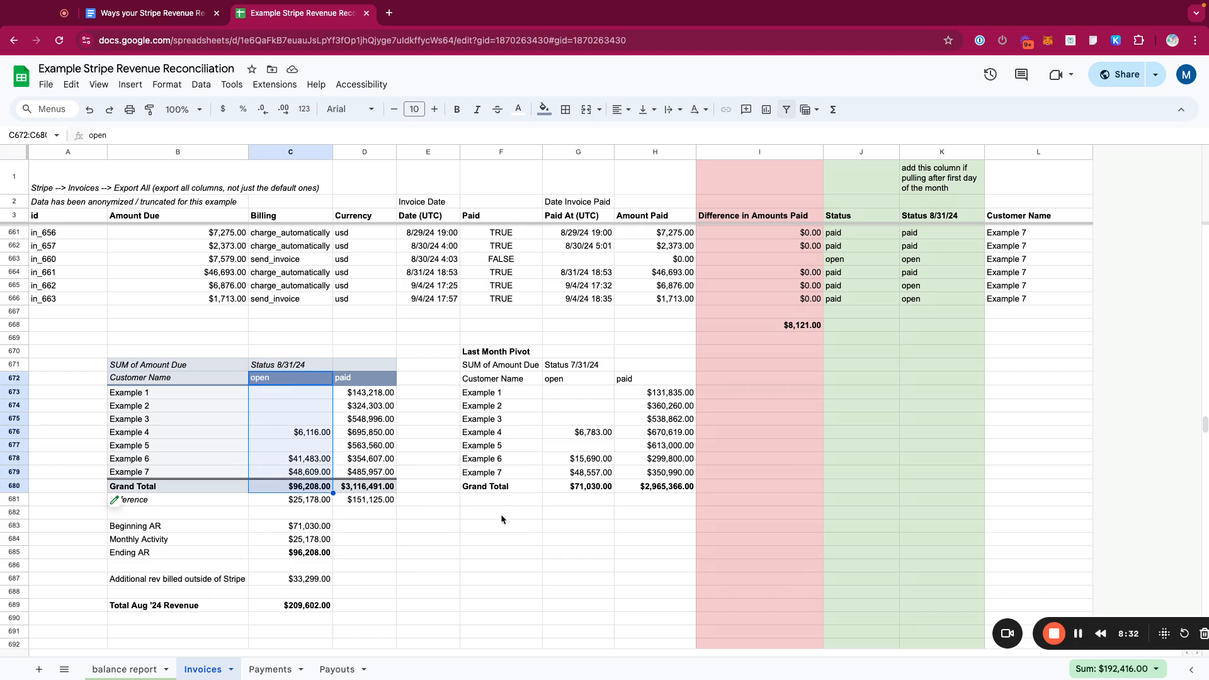
left_click(296, 483)
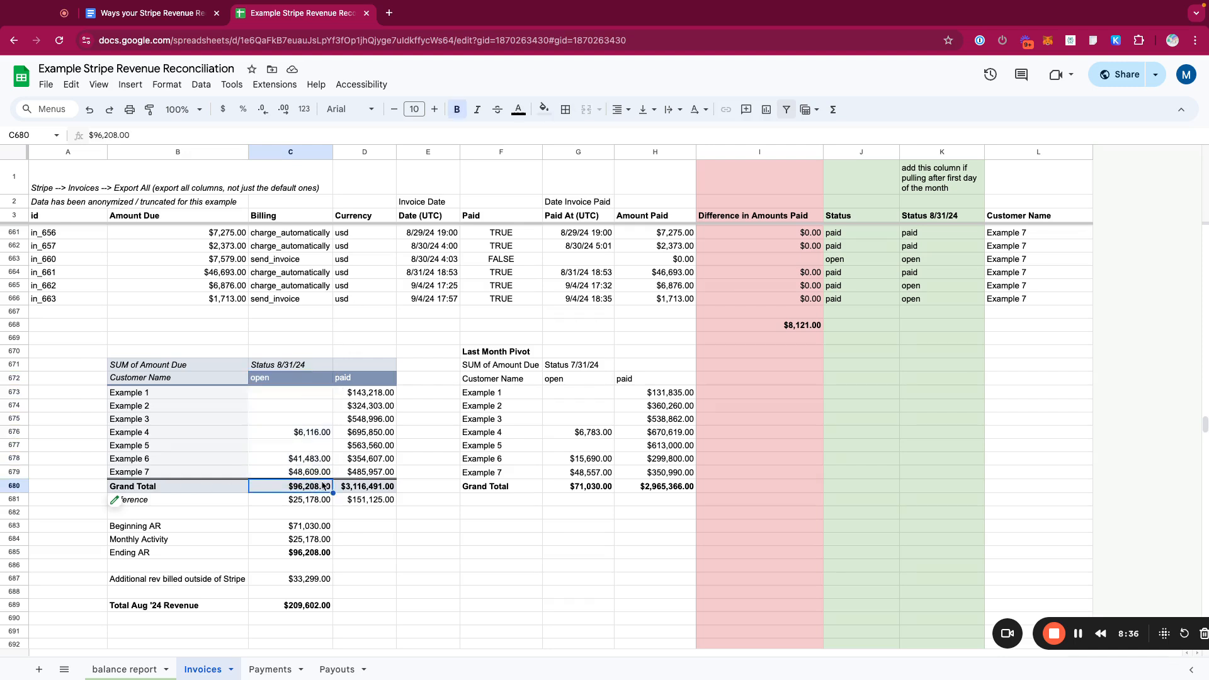
left_click_drag(19, 287, 19, 299)
left_click(431, 288)
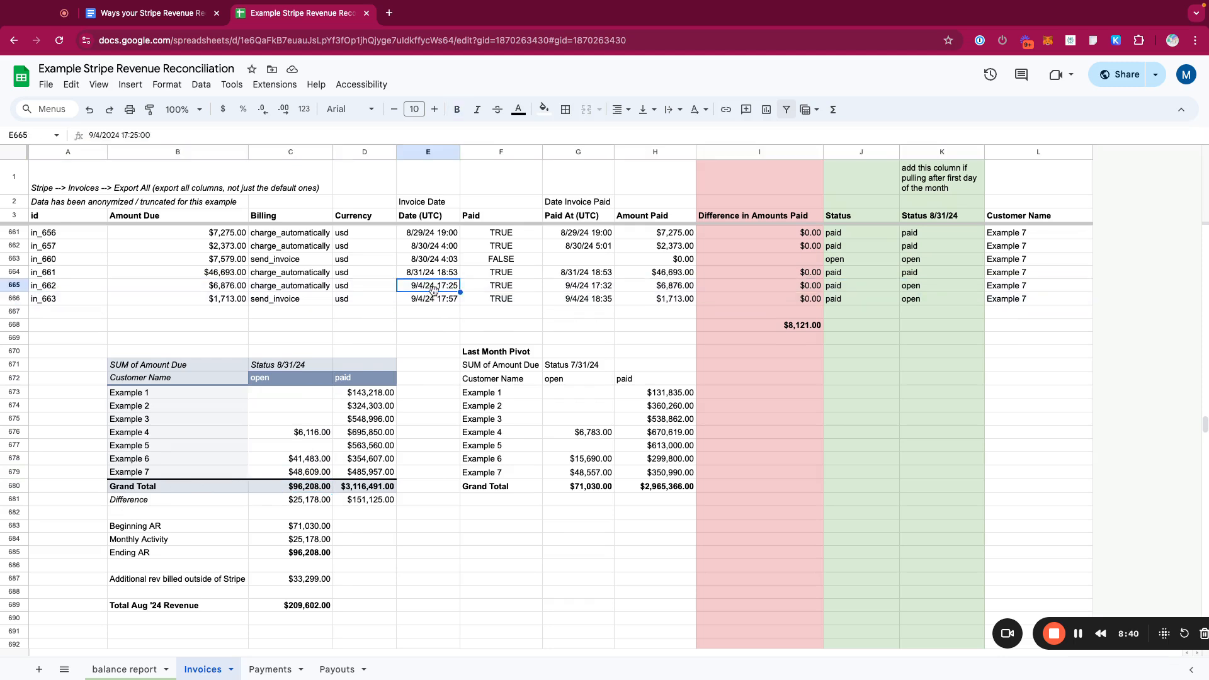
- Check the September invoice dates, then set Beginning AR to reference the Last Month Pivot's open Grand Total
left_click(433, 300)
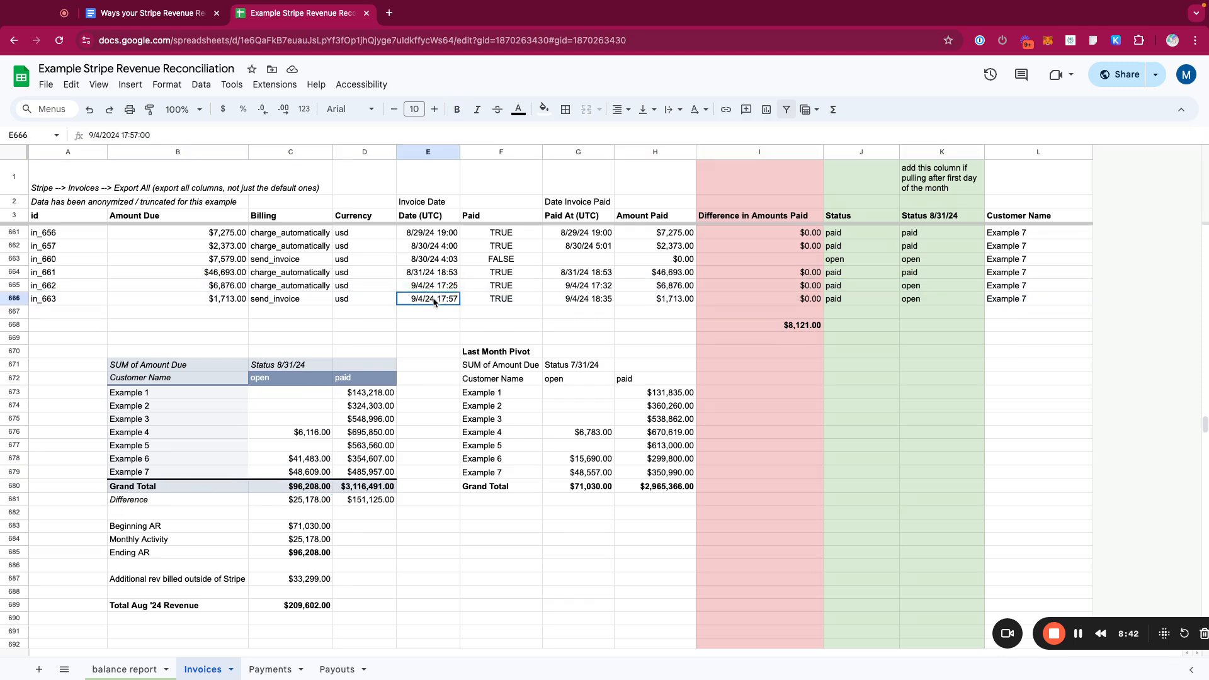
left_click(433, 287)
left_click(432, 299)
left_click(433, 287)
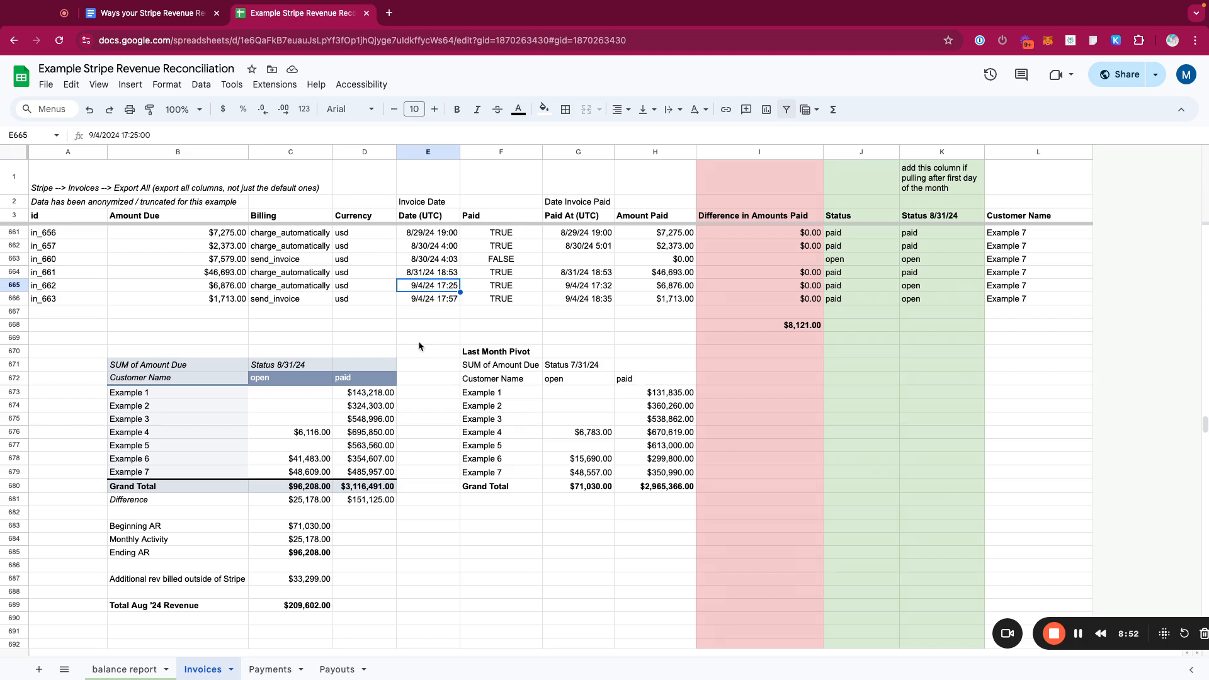
left_click(307, 532)
type("=")
left_click(568, 486)
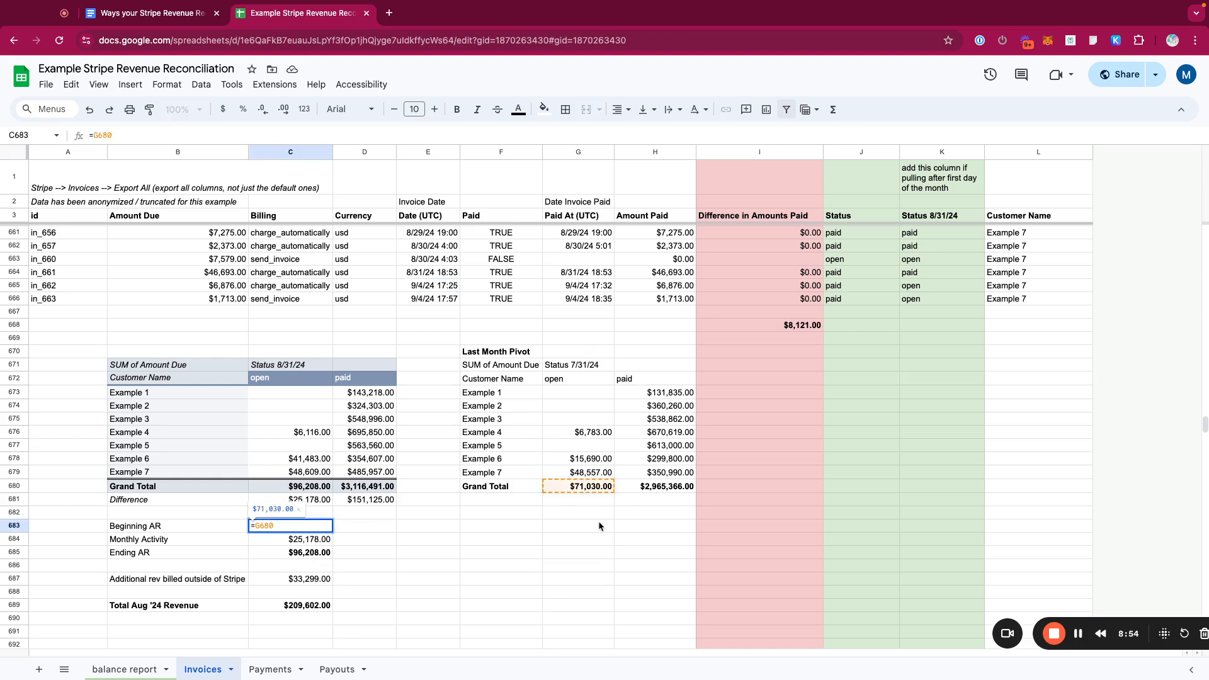
key("Return")
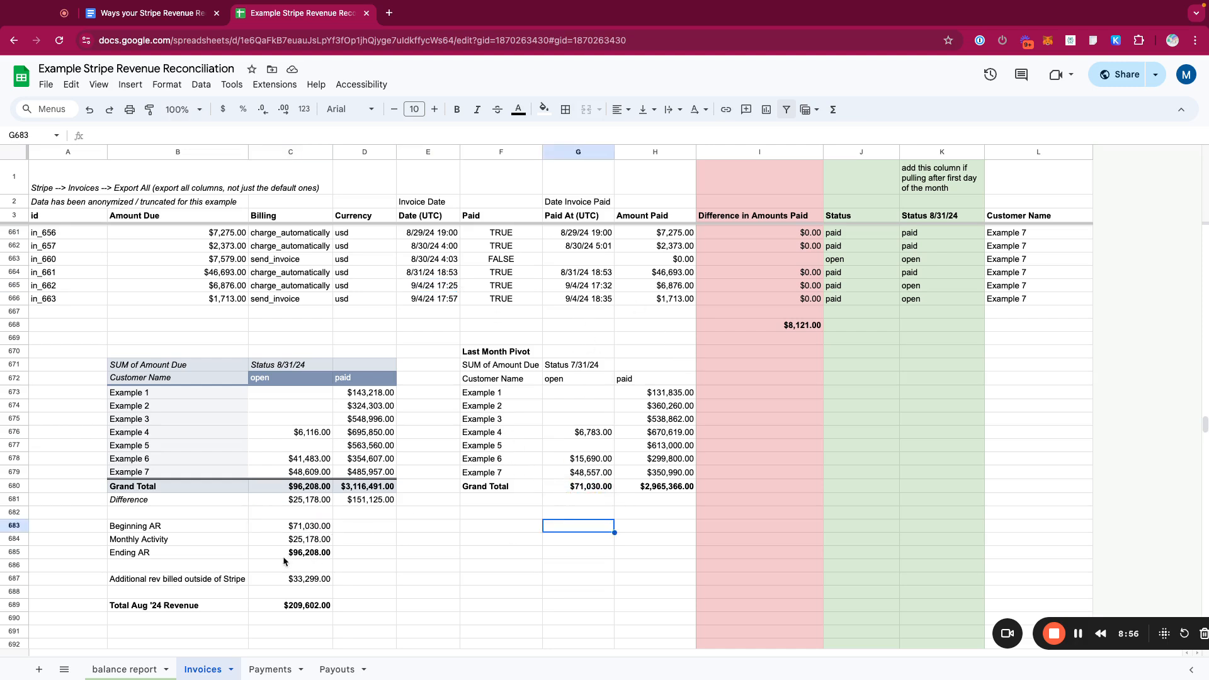
- Review the Ending AR cell and the Total Aug '24 Revenue formula summing the Difference row and outside-Stripe revenue
left_click(315, 554)
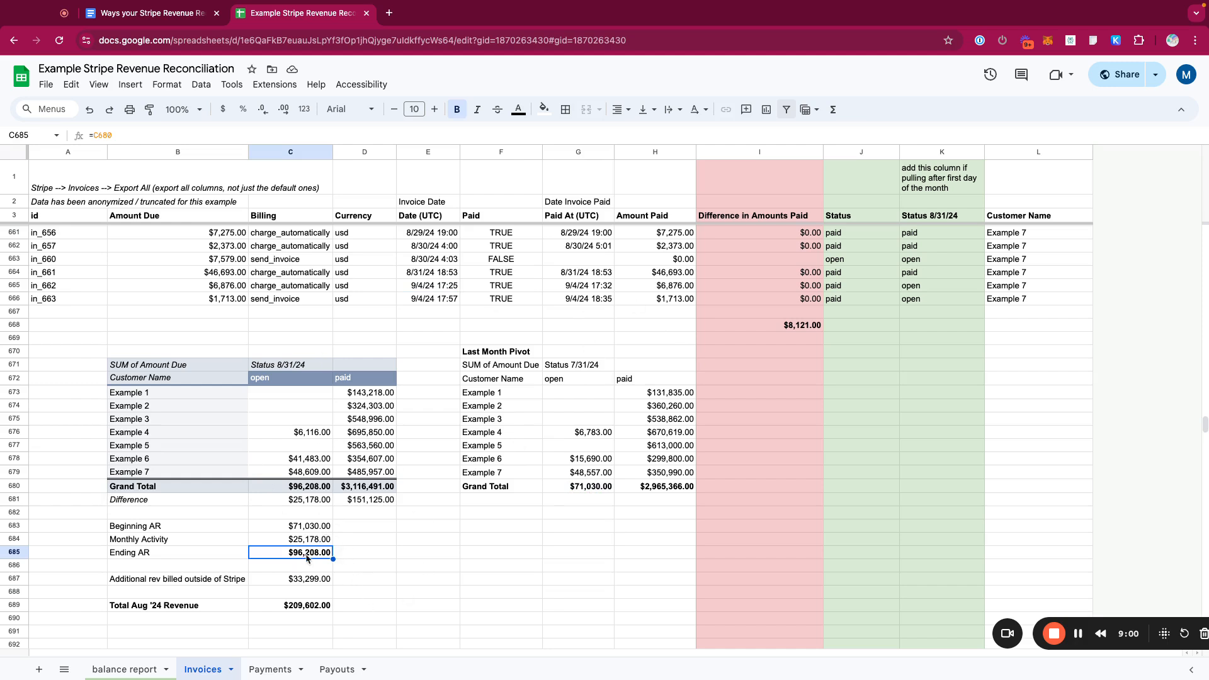
left_click(13, 554)
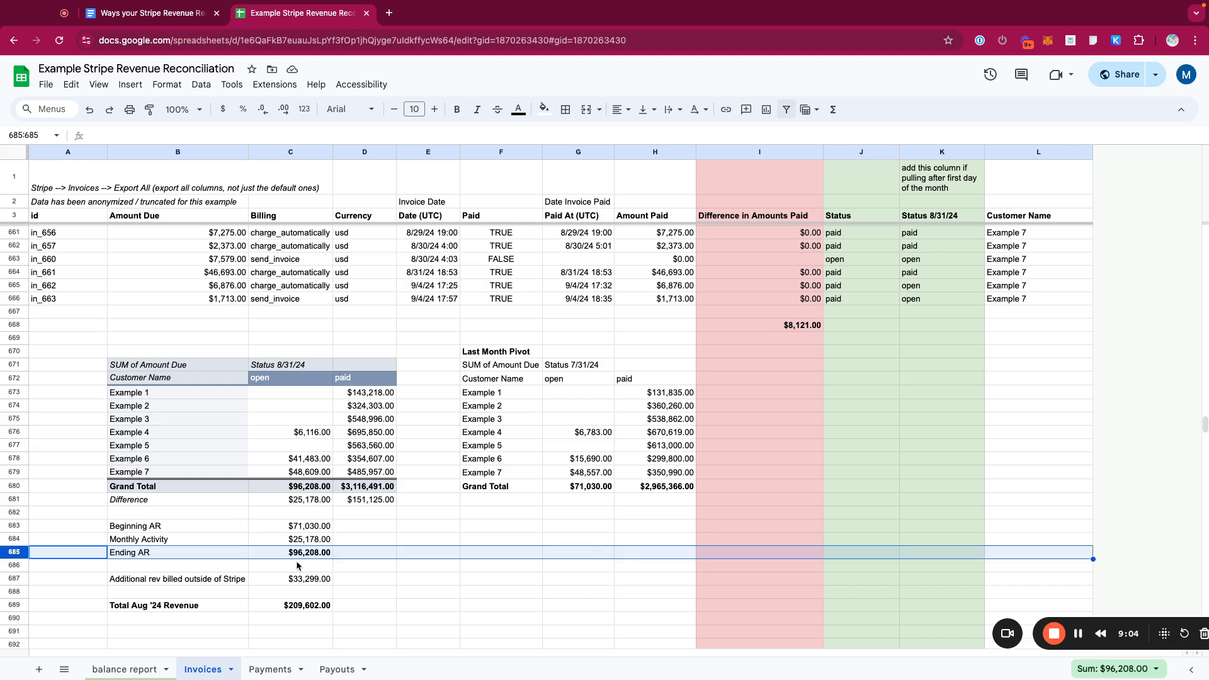
left_click(365, 565)
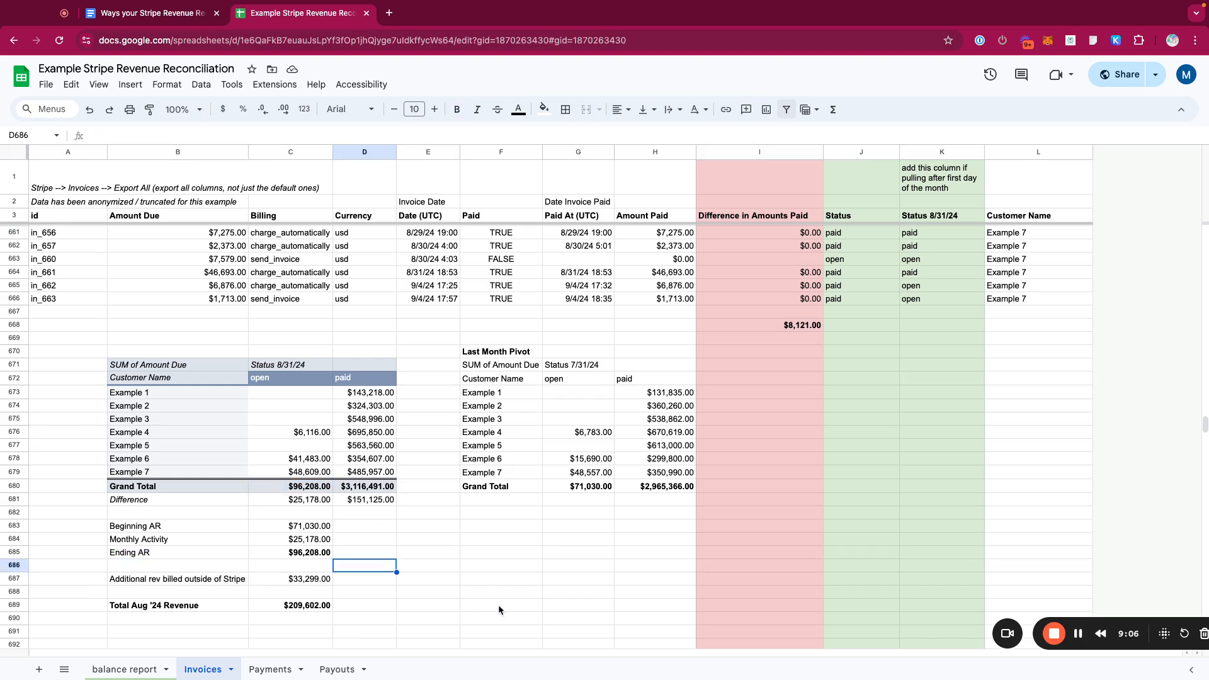
scroll(524, 567, "down", 1)
scroll(249, 566, "up", 1)
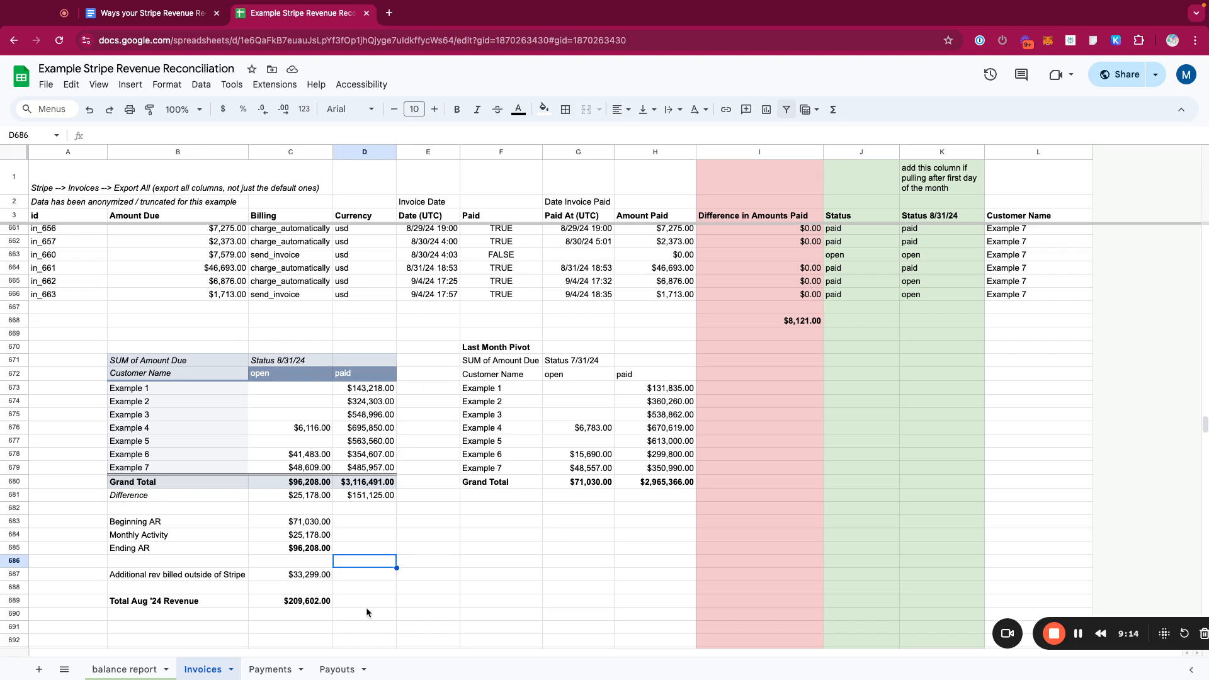
left_click(308, 581)
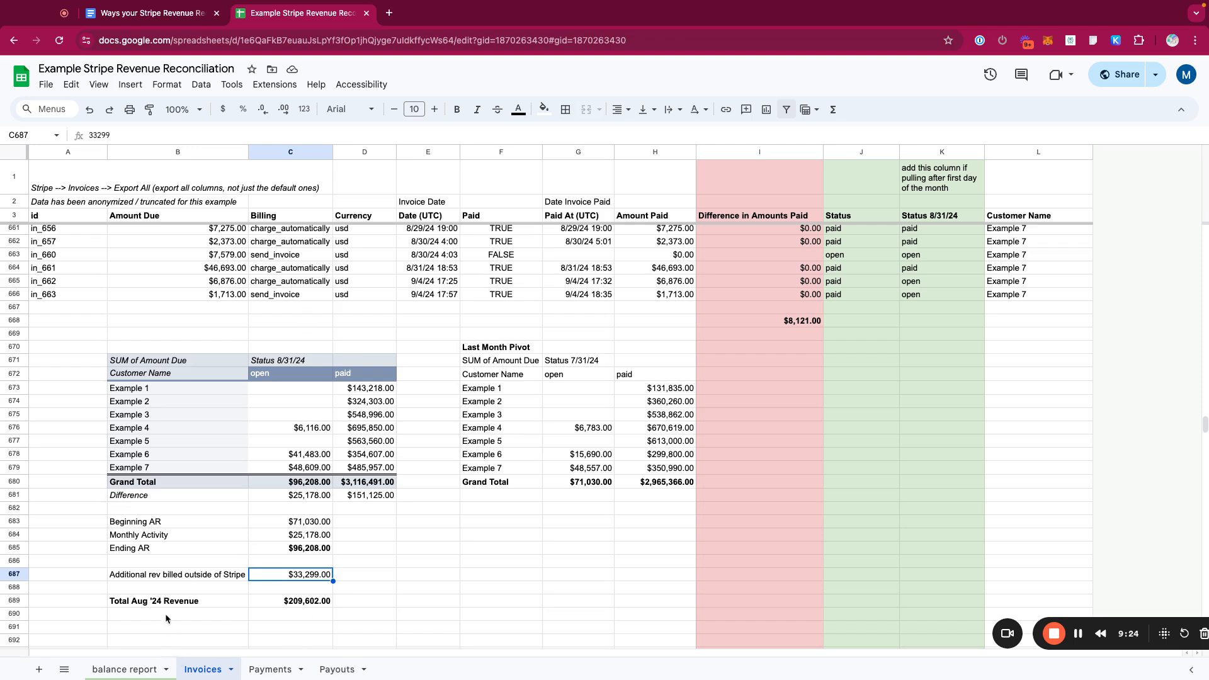
double_click(294, 603)
left_click_drag(209, 497, 346, 501)
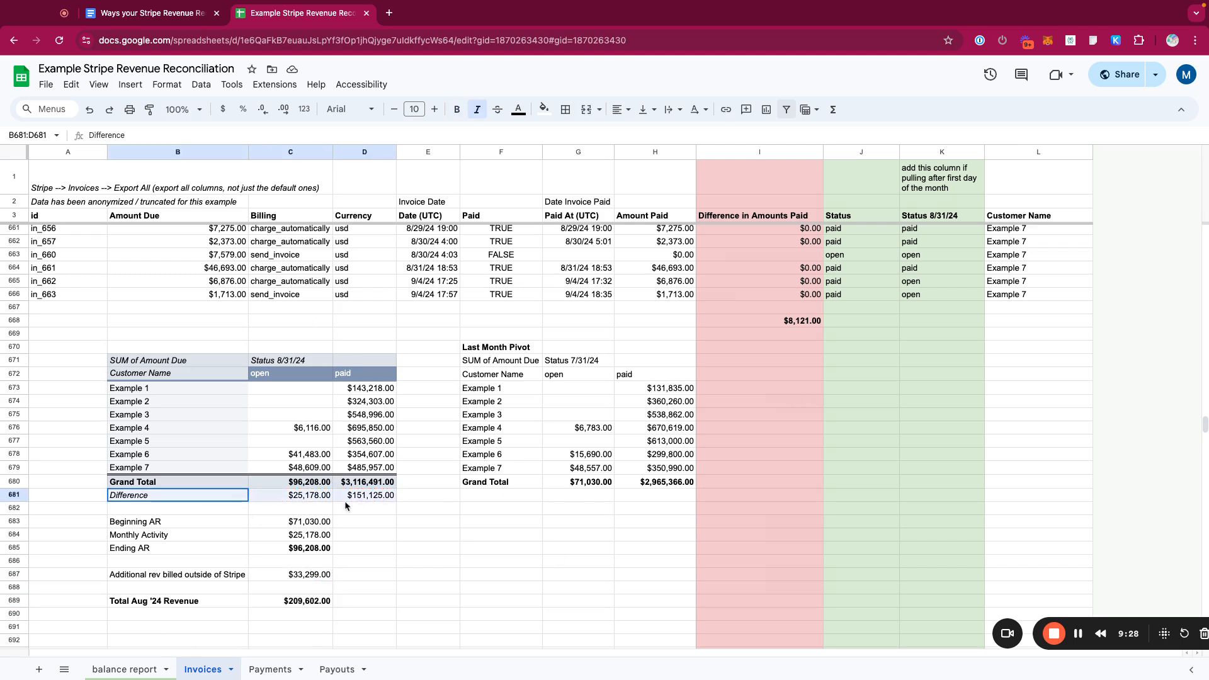
double_click(324, 602)
left_click_drag(145, 360, 372, 496)
left_click_drag(497, 347, 655, 469)
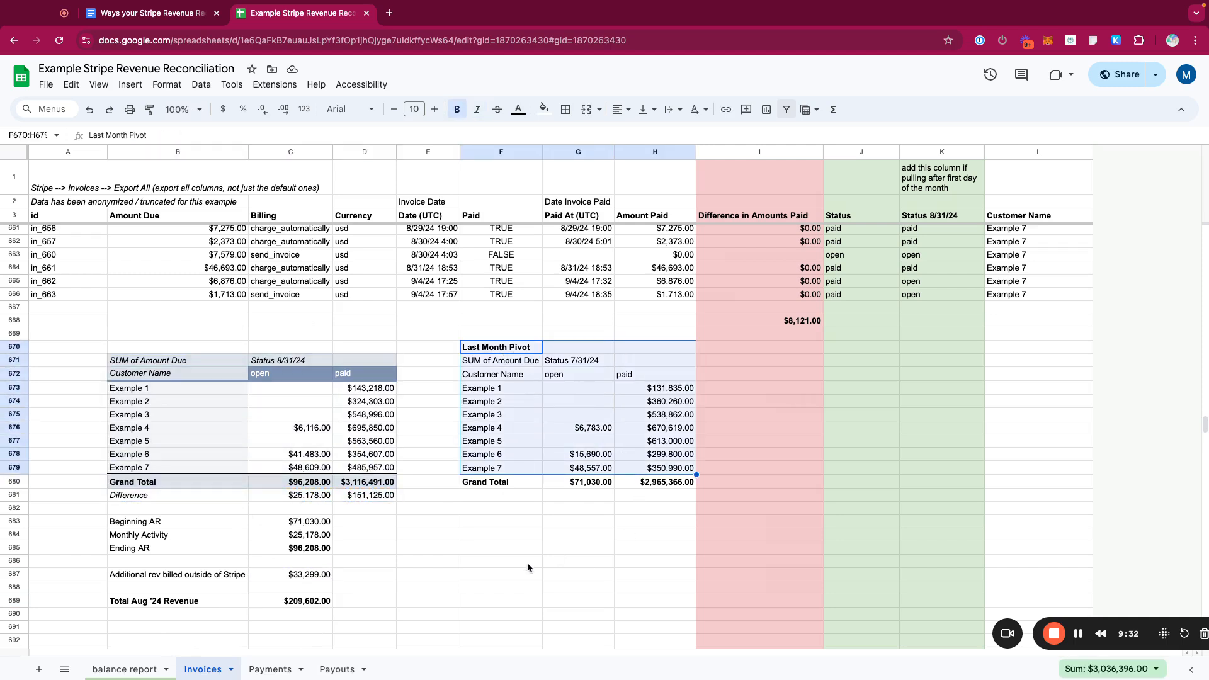
left_click(299, 604)
left_click(381, 602)
left_click(310, 606)
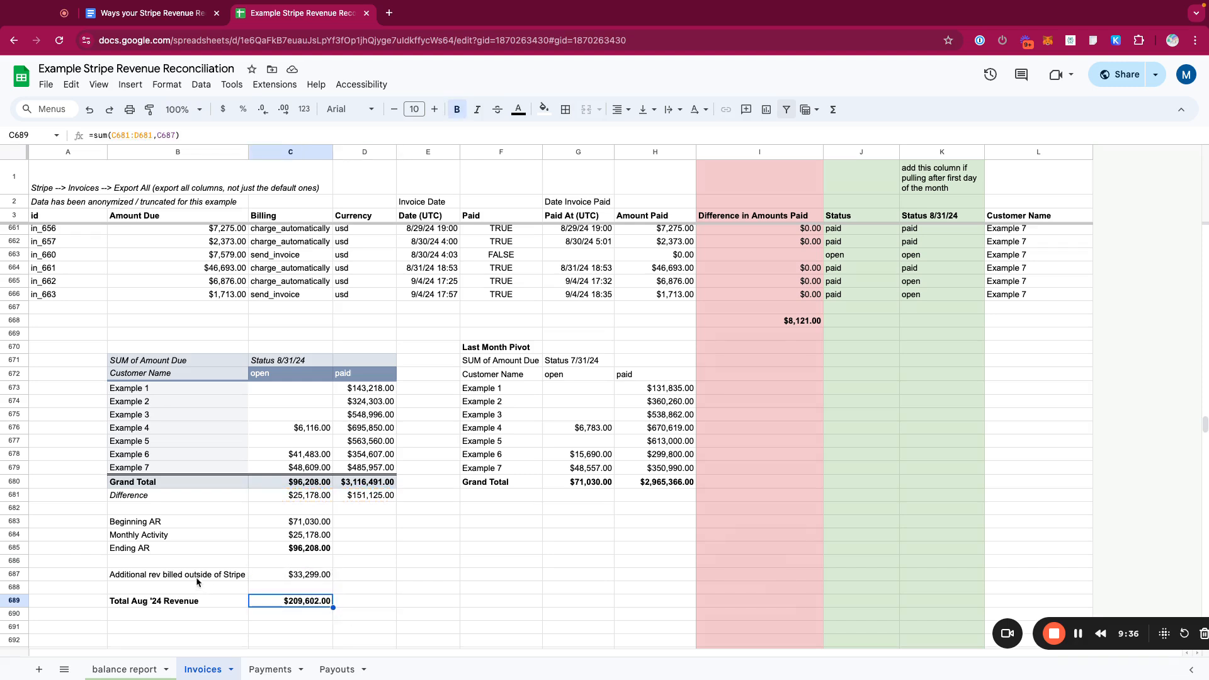
- Examine the additional revenue billed outside of Stripe and the Last Month Pivot's Grand Total values
left_click(153, 578)
left_click(27, 575)
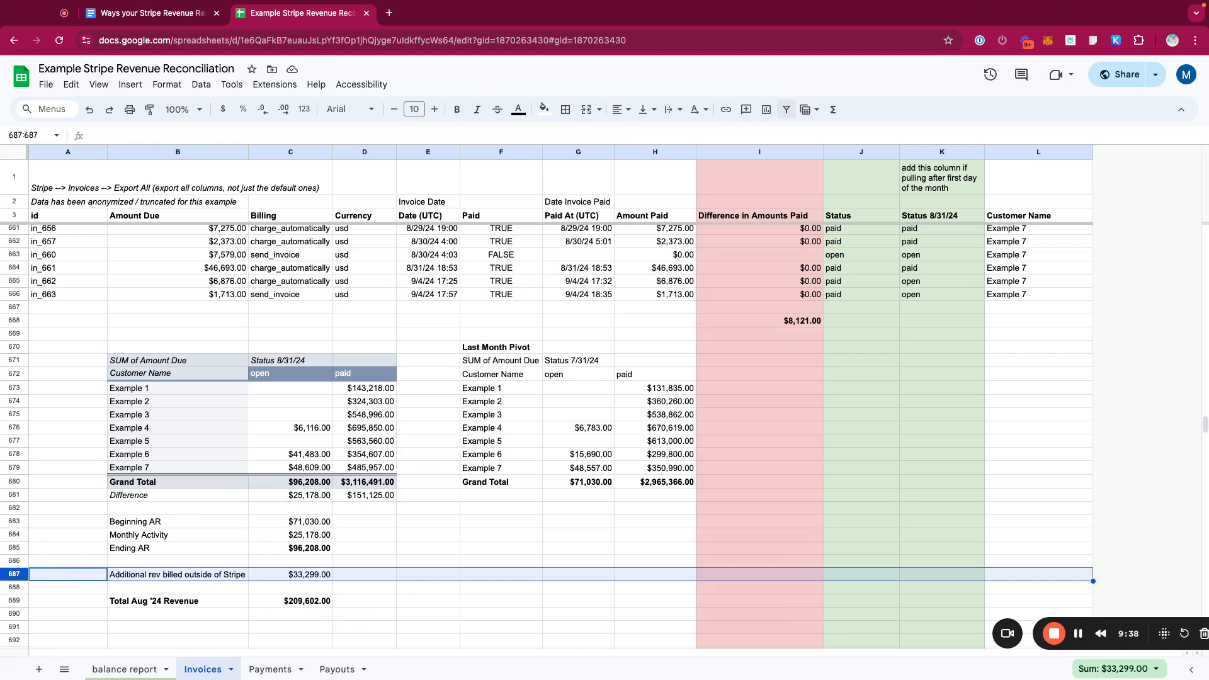
scroll(417, 584, "down", 1)
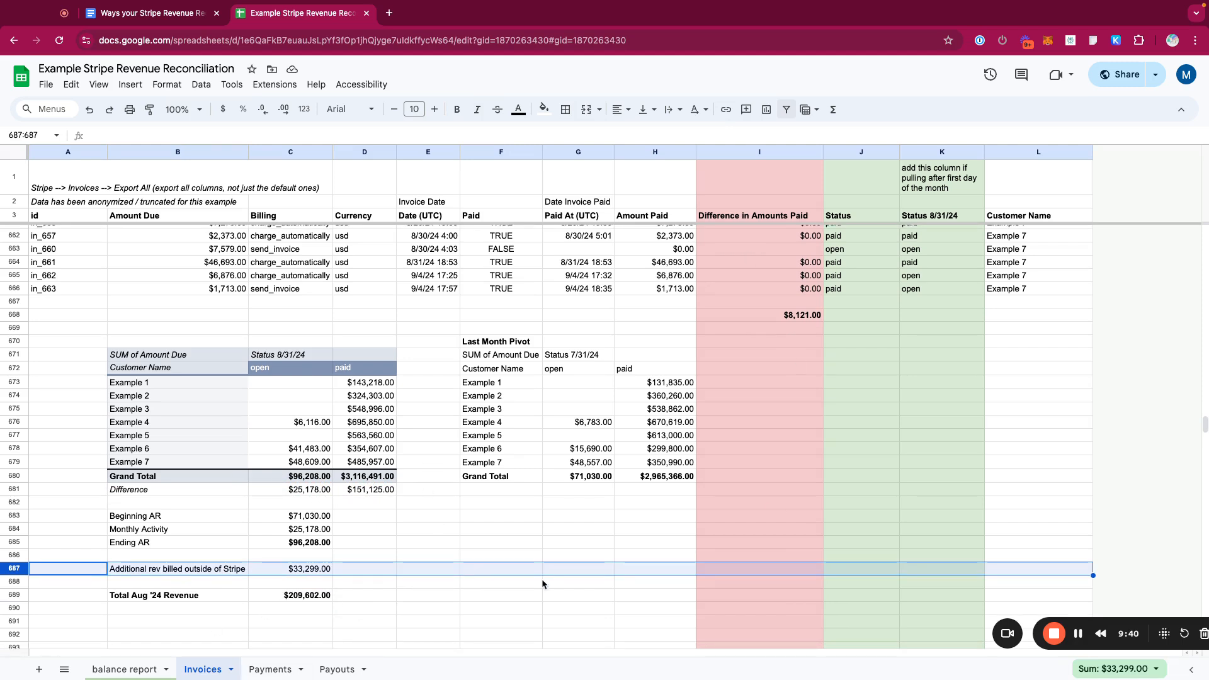
left_click(326, 571)
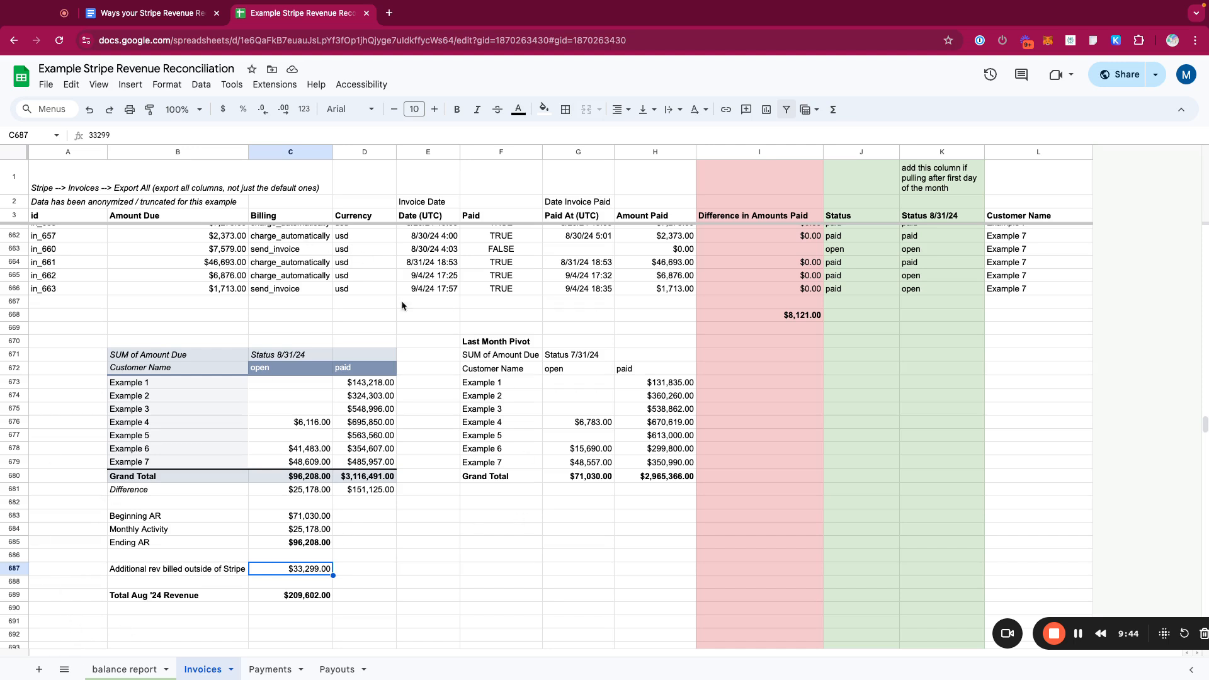
scroll(461, 401, "up", 1)
scroll(331, 318, "down", 1)
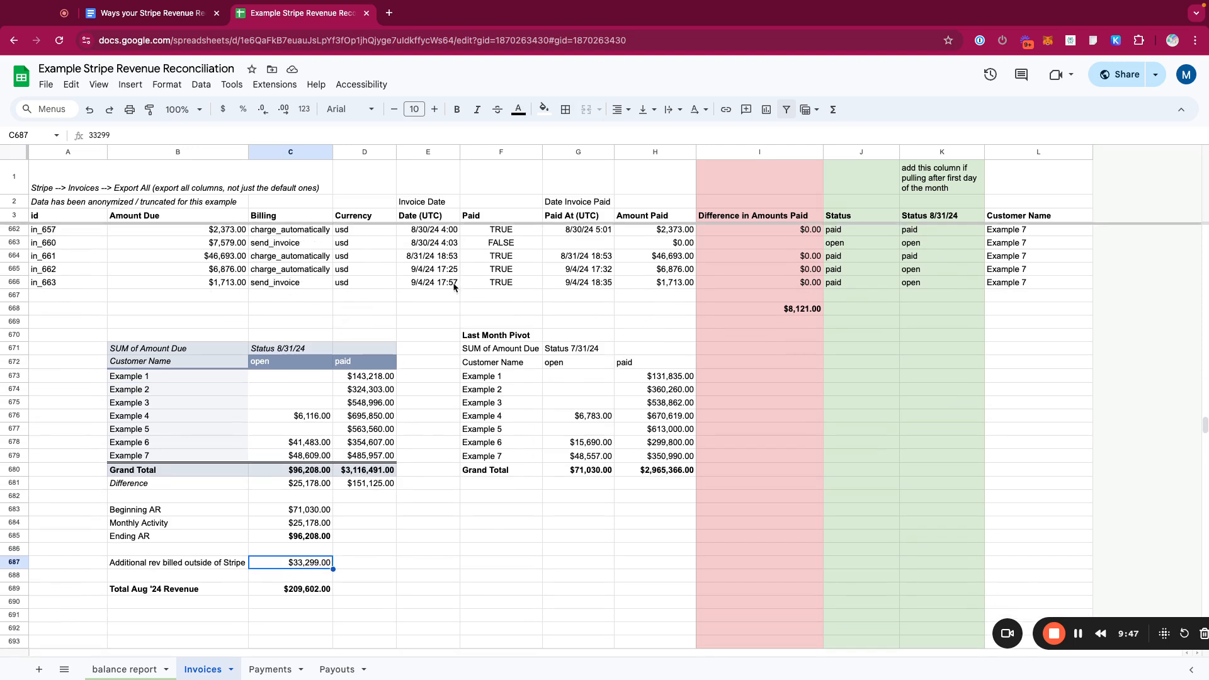
double_click(585, 473)
left_click(641, 480)
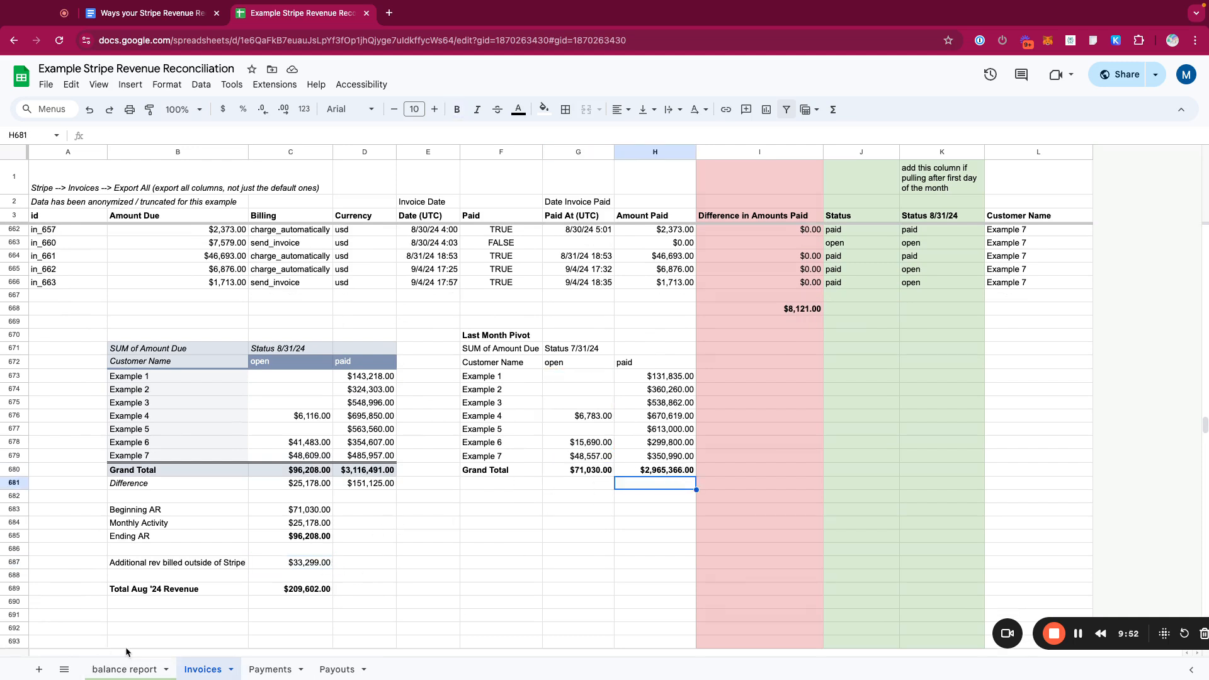
- Review the balance report's Balance Summary rows for starting balance, activity, fees and payouts
left_click(126, 670)
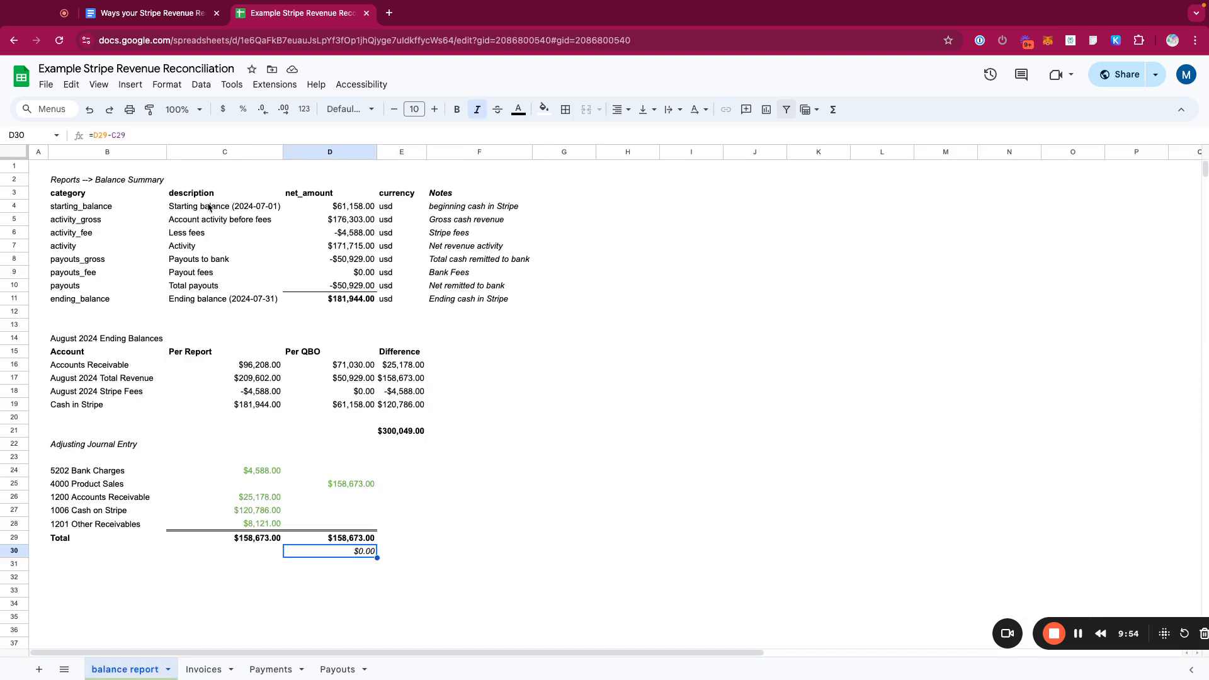
left_click_drag(66, 181, 497, 315)
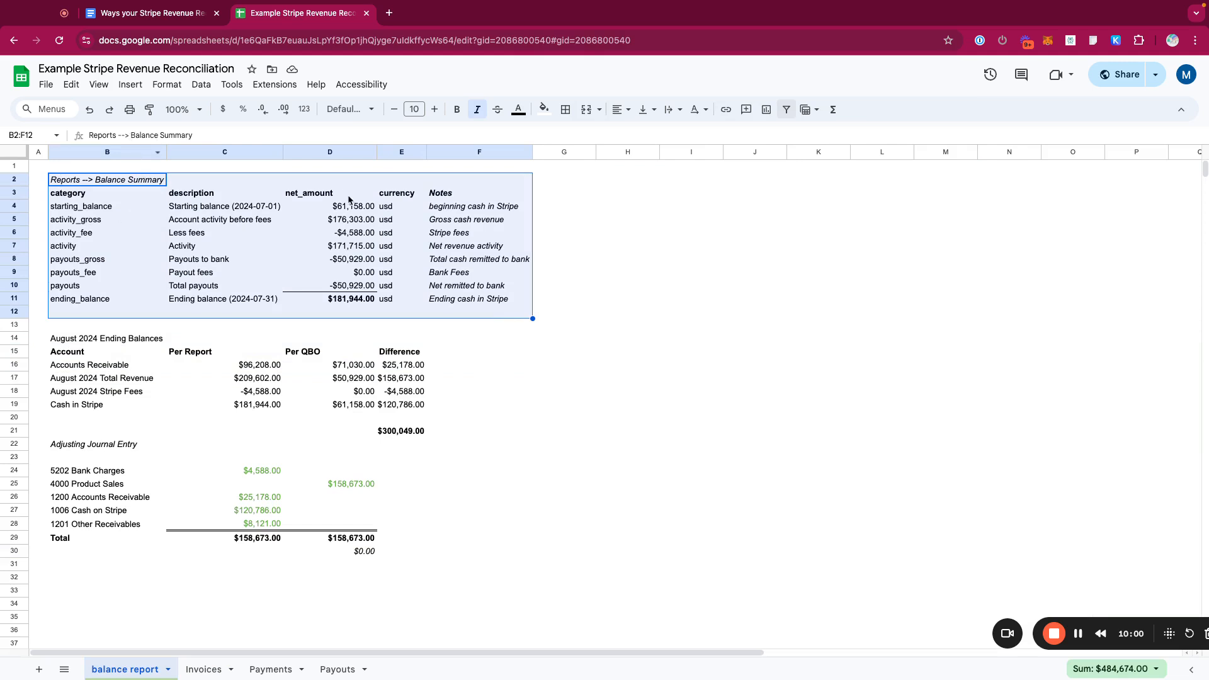
left_click(338, 301)
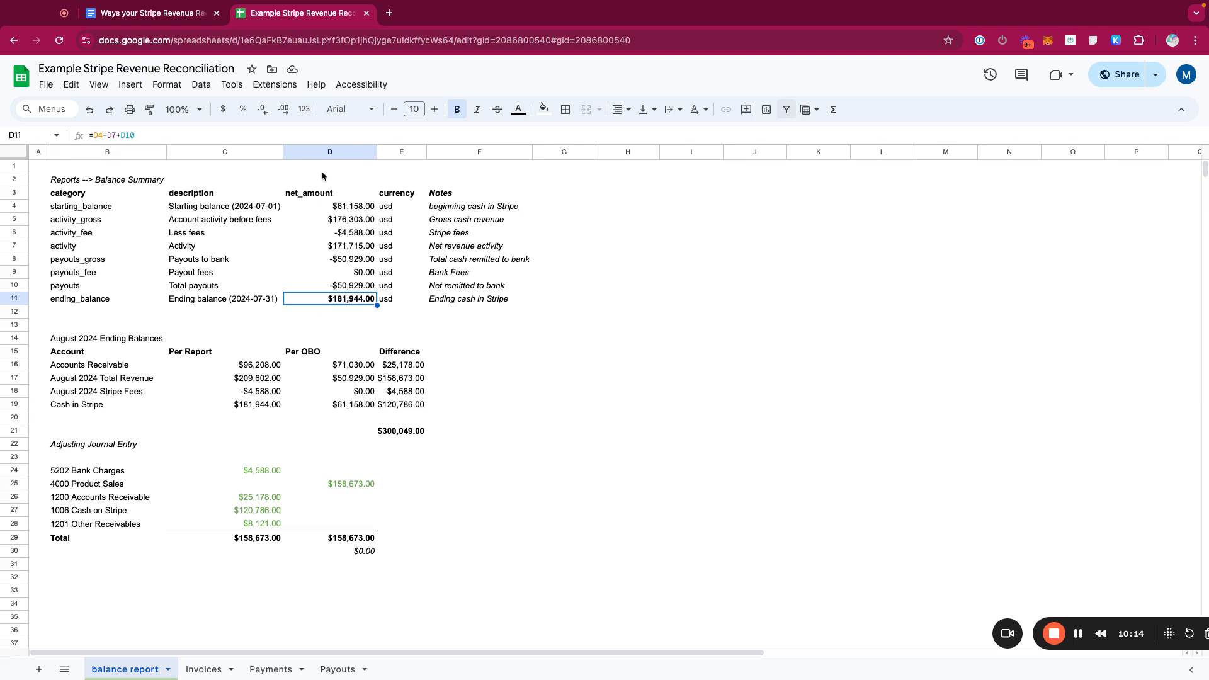
left_click(336, 206)
key("super+Down")
left_click(363, 205)
key("super+Down")
left_click_drag(512, 207, 129, 206)
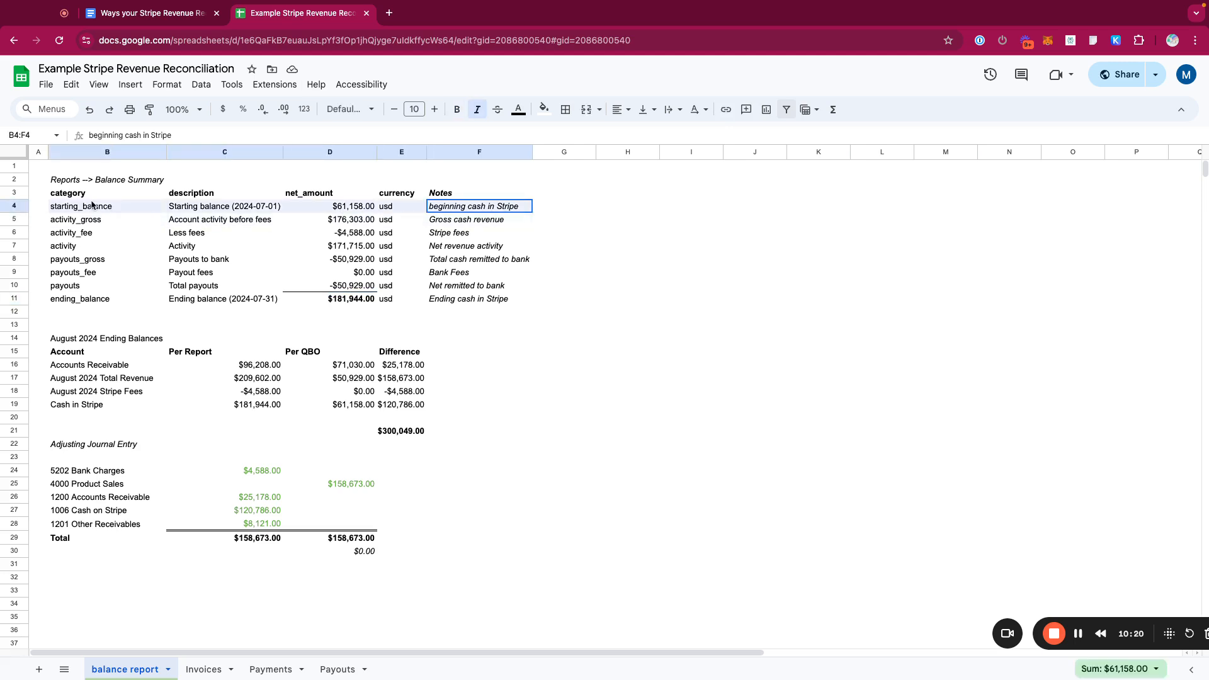
left_click(14, 206)
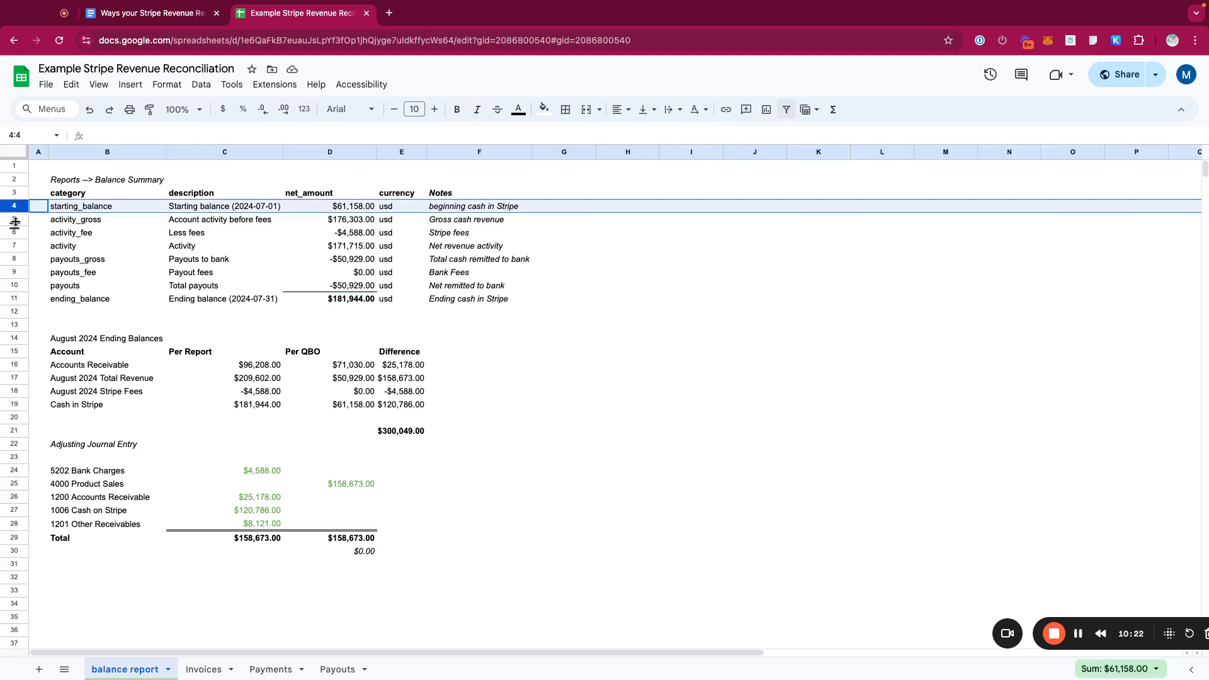
left_click_drag(15, 220, 16, 232)
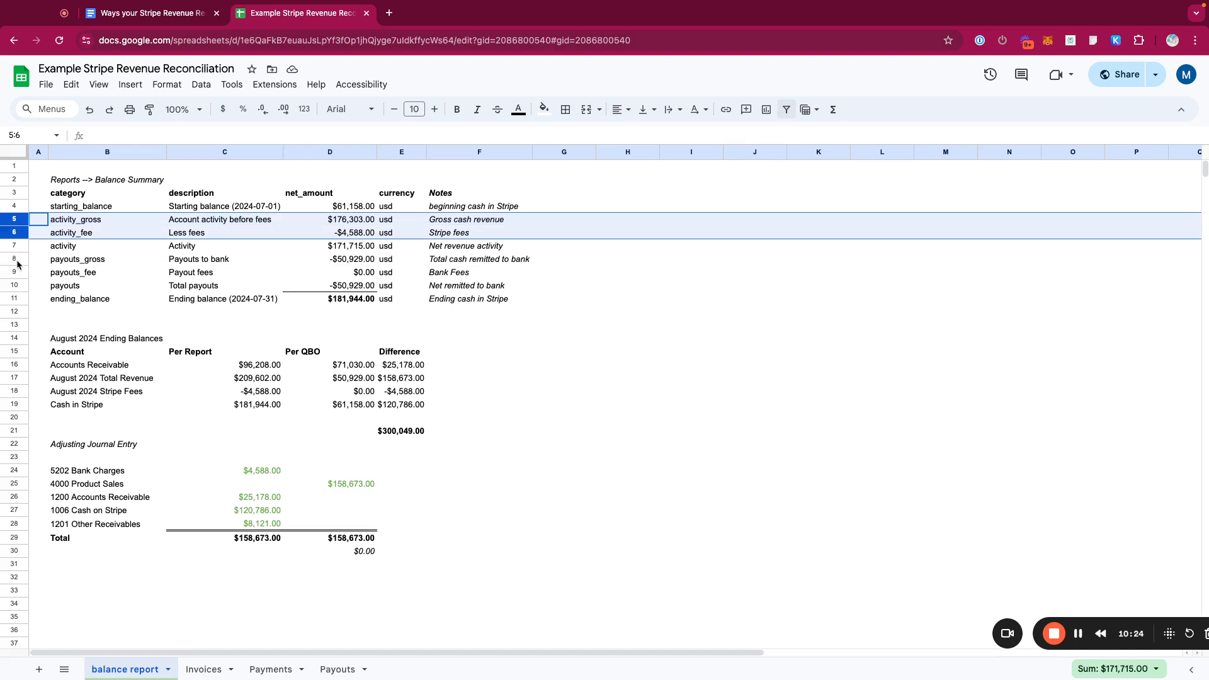
left_click(14, 258)
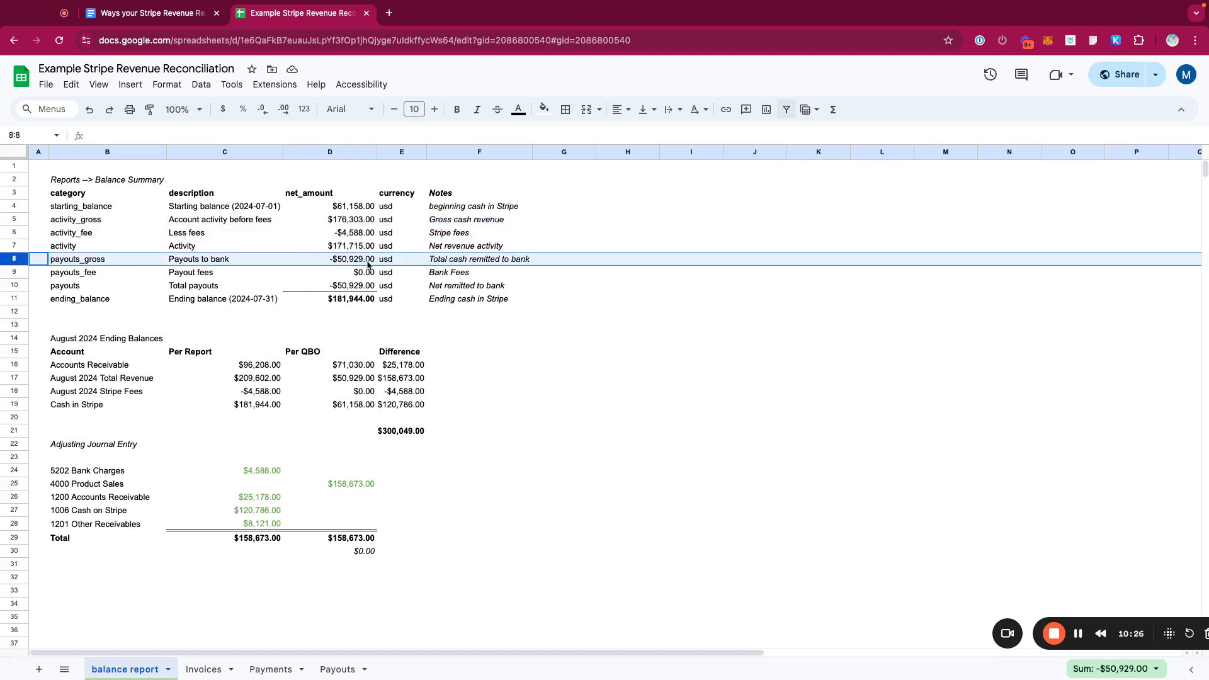
left_click_drag(370, 265, 398, 268)
- Compare the payouts and fee amounts with the totals on the Payouts and Payments sheets
left_click(338, 669)
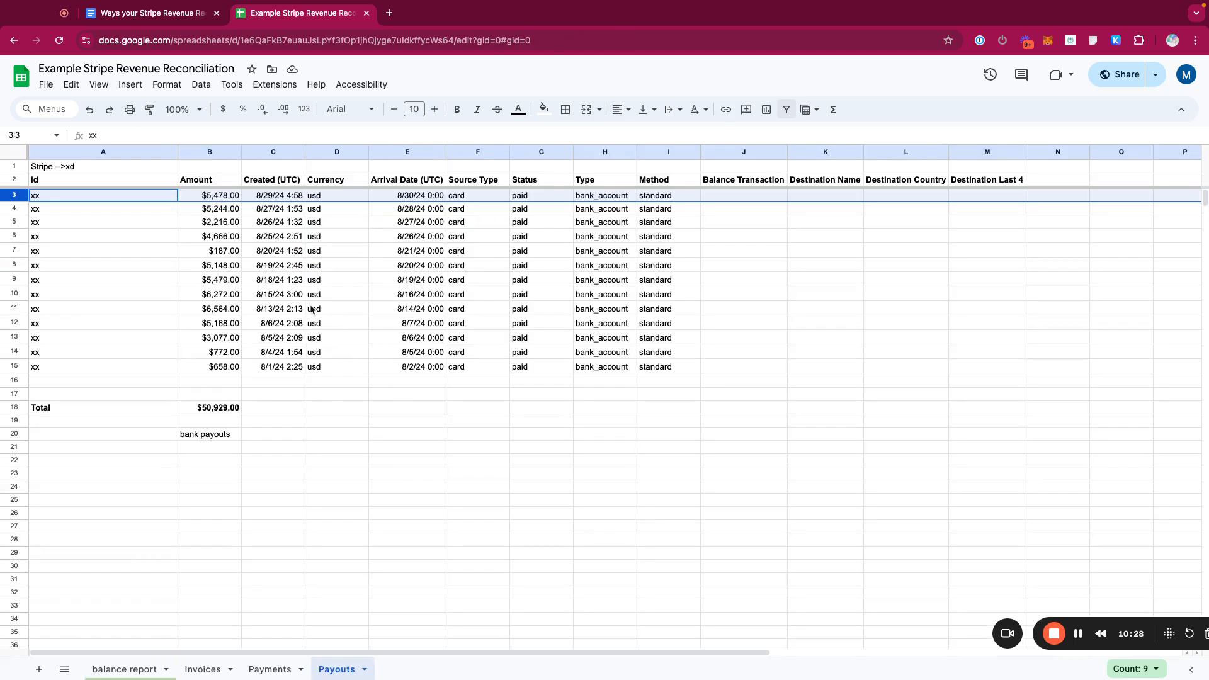
left_click(145, 673)
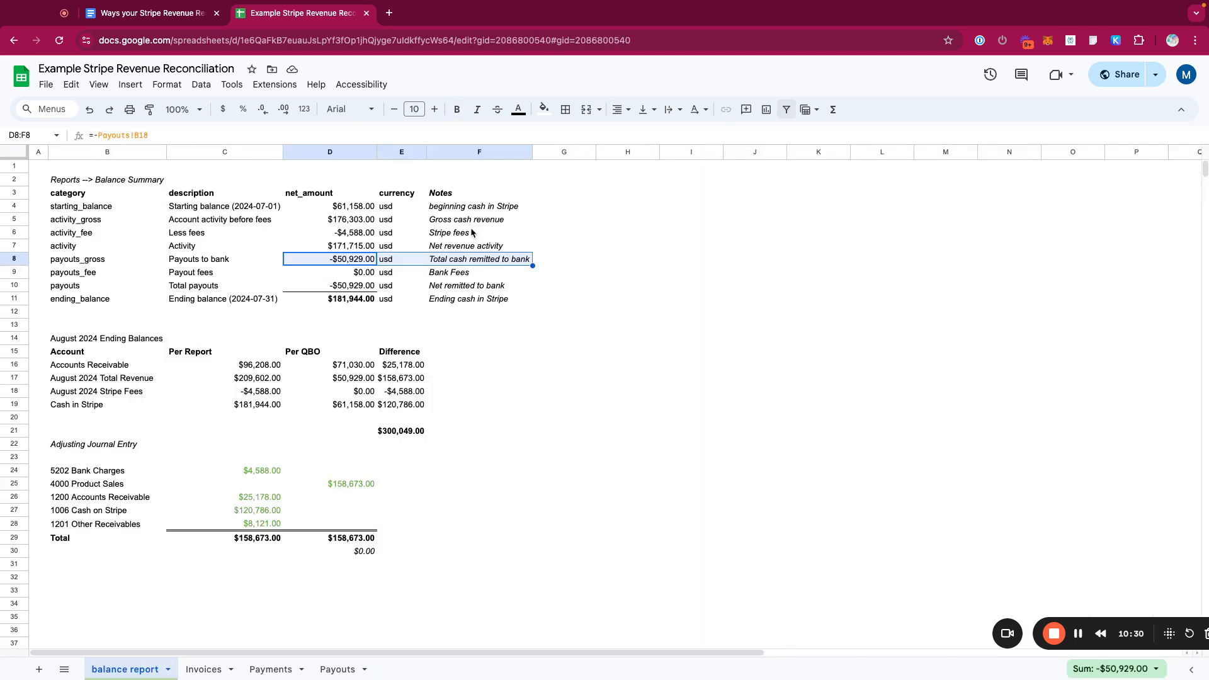
left_click(331, 234)
left_click(271, 668)
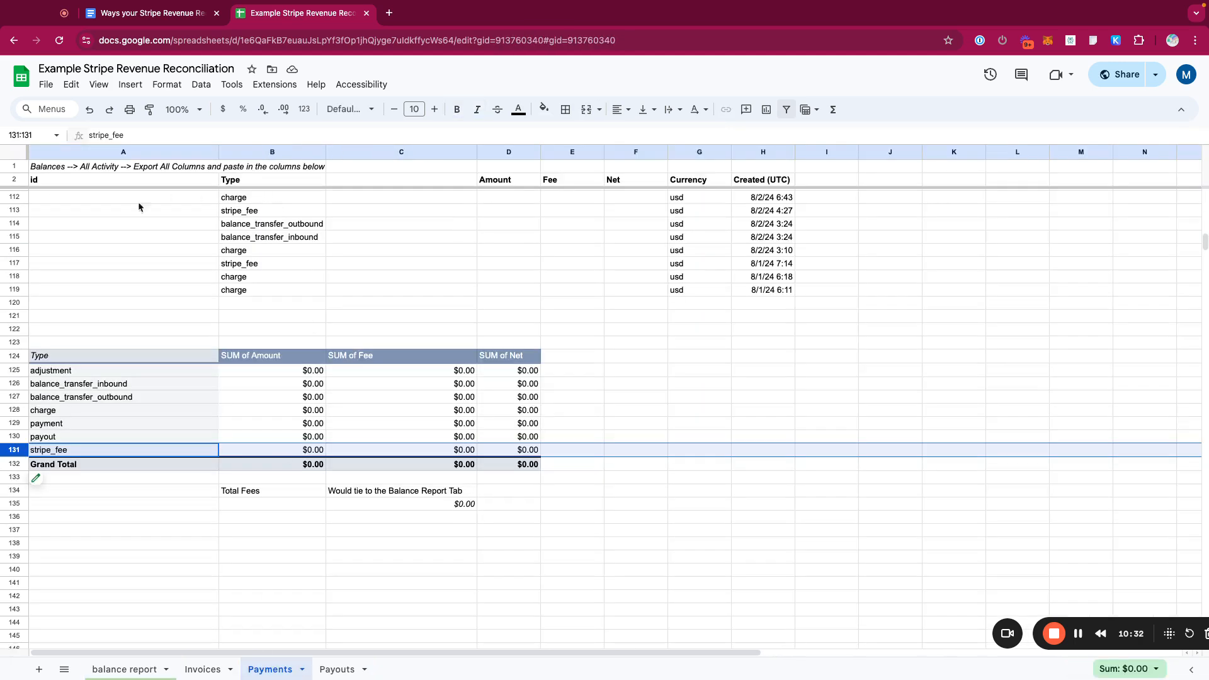
left_click(432, 510)
left_click(141, 669)
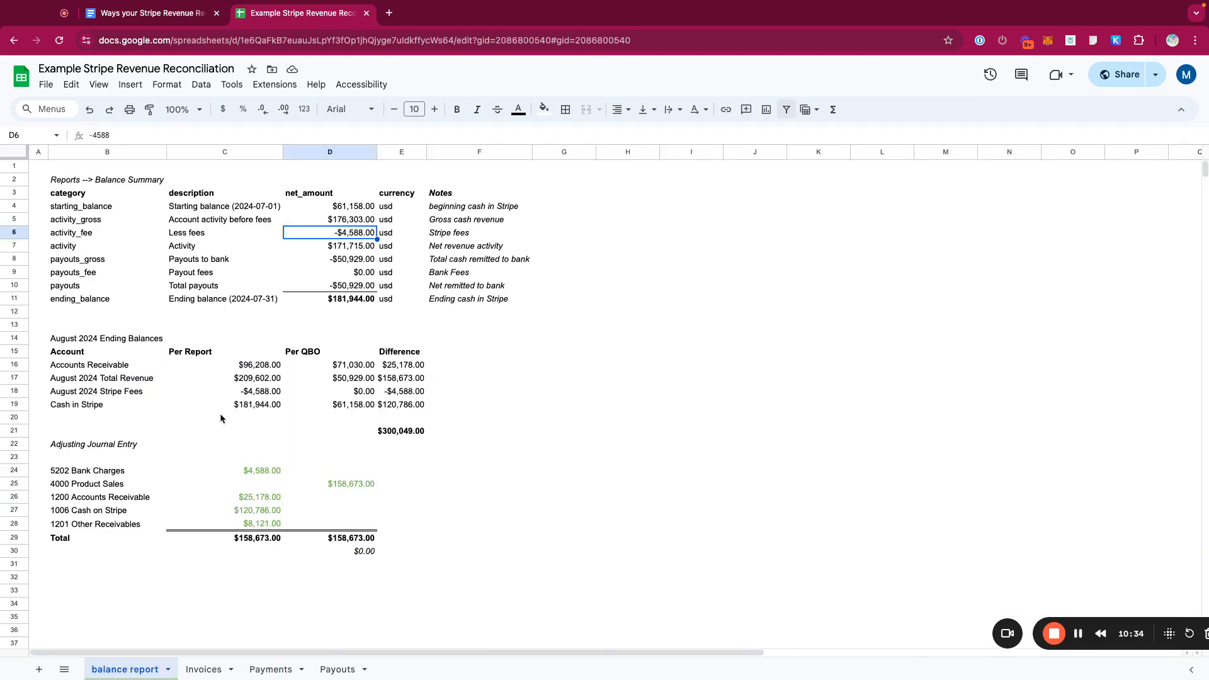
left_click(346, 301)
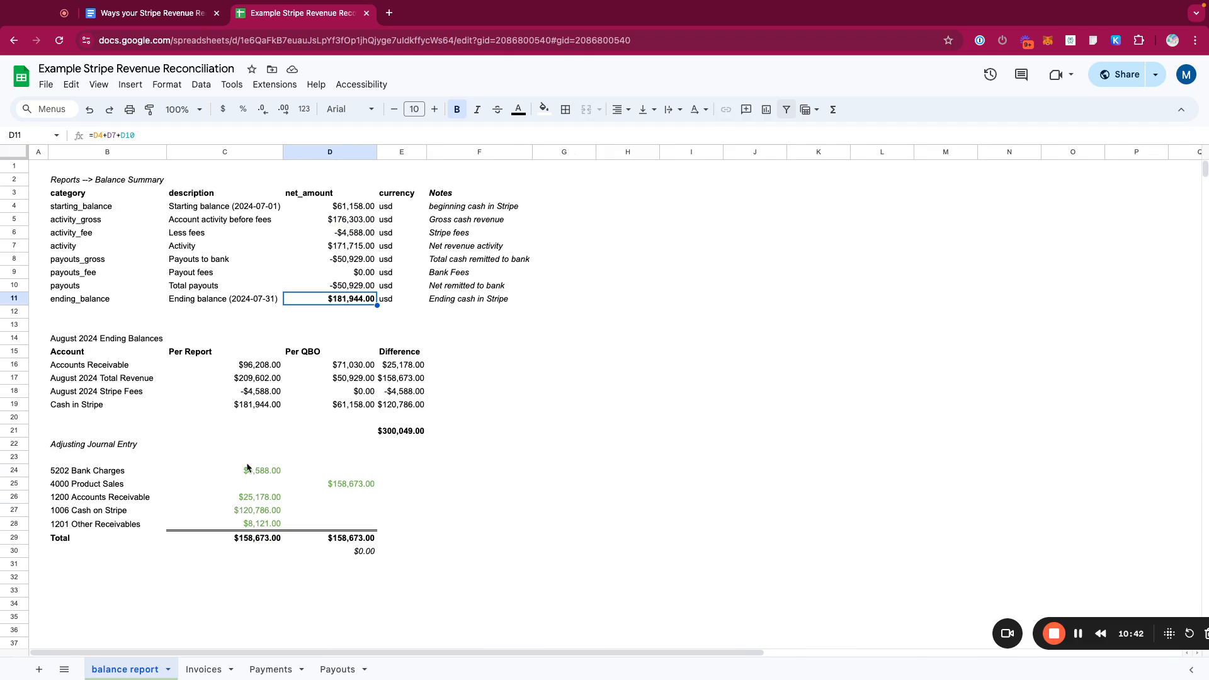
- Examine the August 2024 Ending Balances table's Per Report, Per QBO and Difference columns and their formulas
left_click_drag(89, 340, 150, 387)
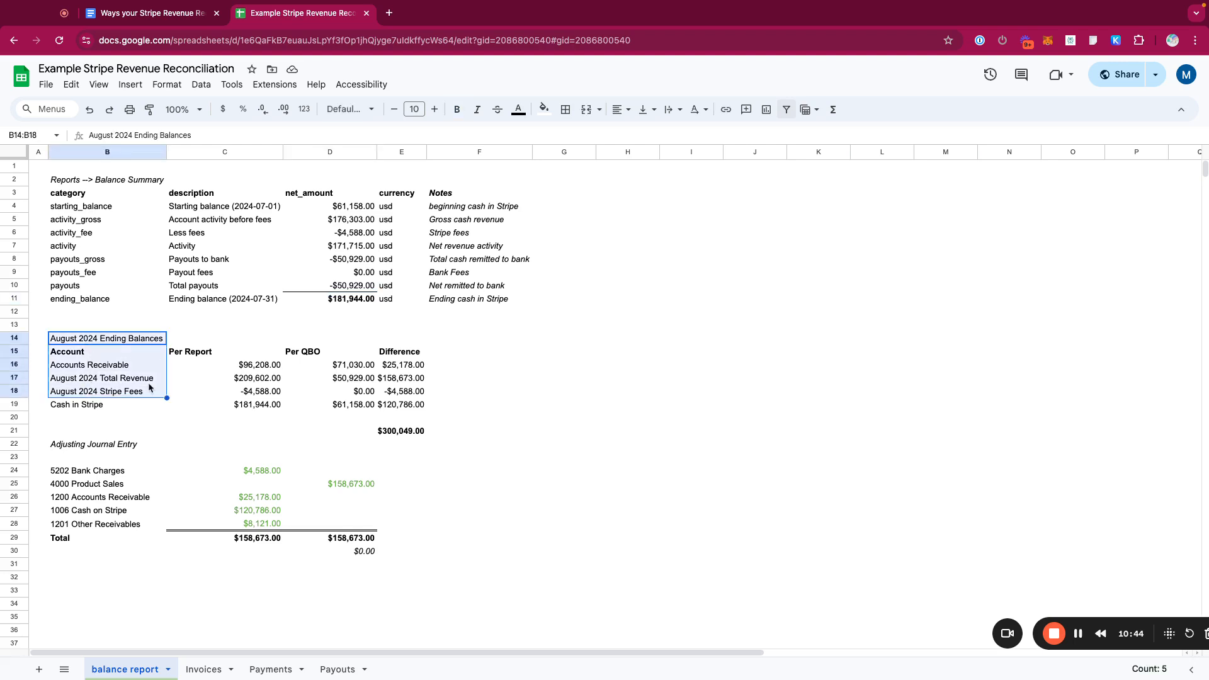
left_click_drag(244, 358, 251, 406)
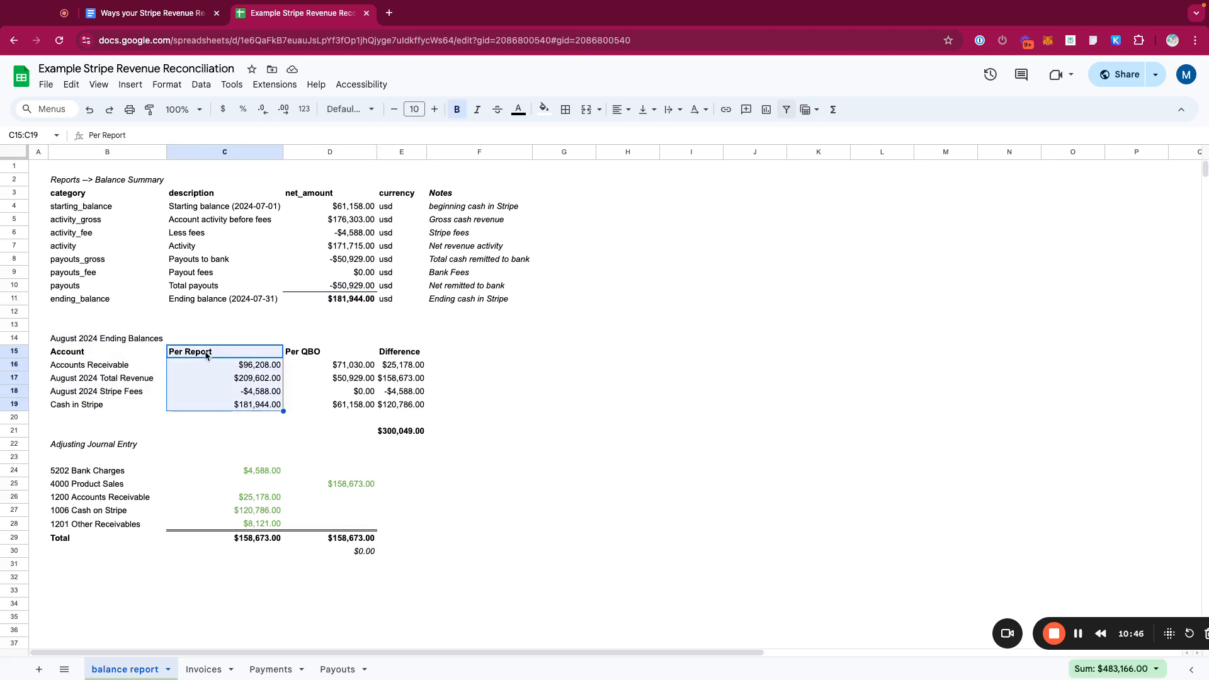
left_click_drag(369, 335, 356, 394)
left_click(356, 408)
left_click(330, 357)
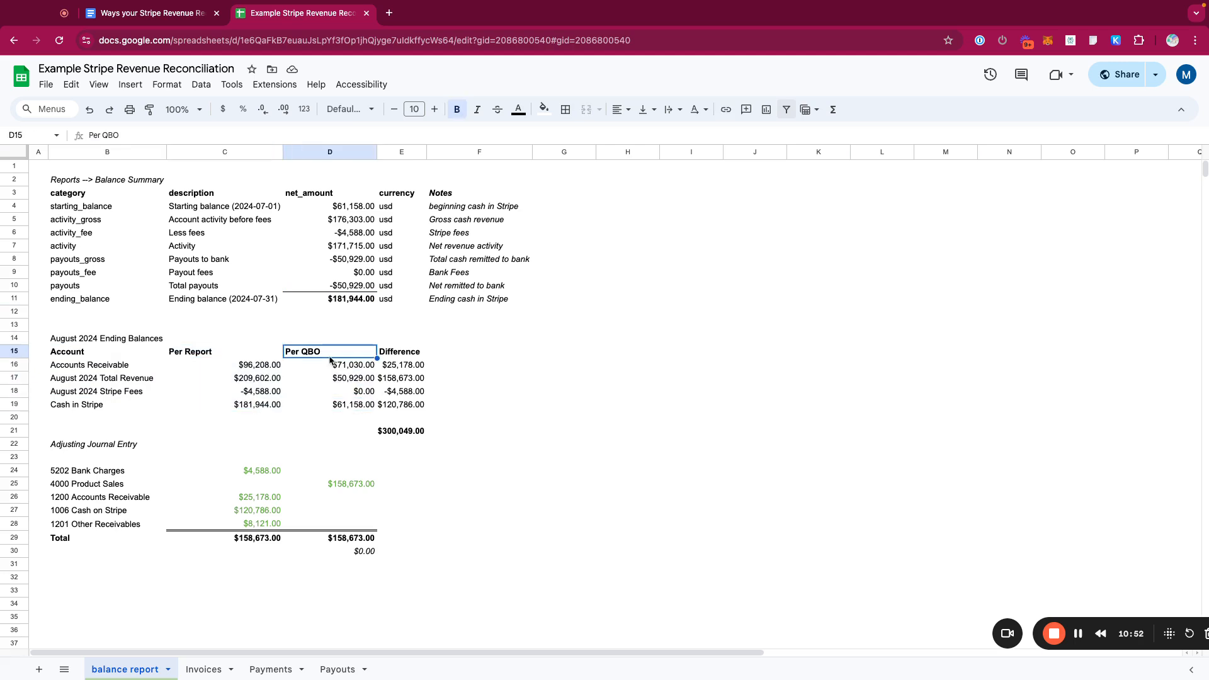
left_click_drag(397, 356, 401, 407)
double_click(404, 431)
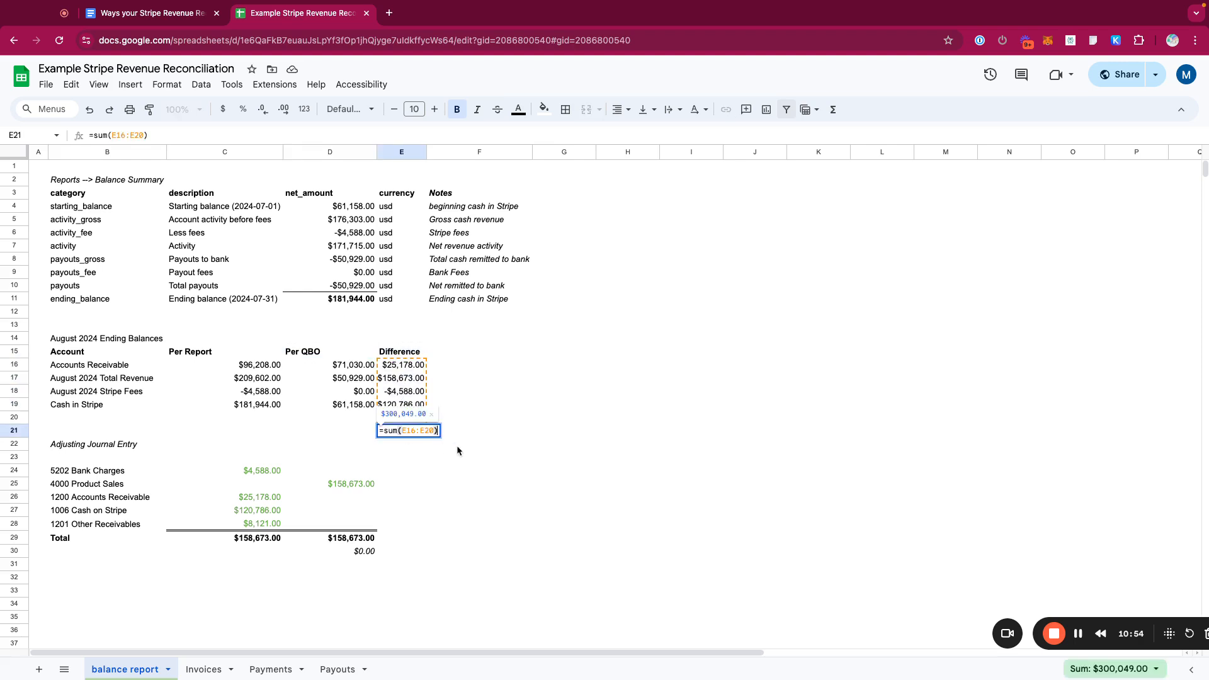
left_click(471, 448)
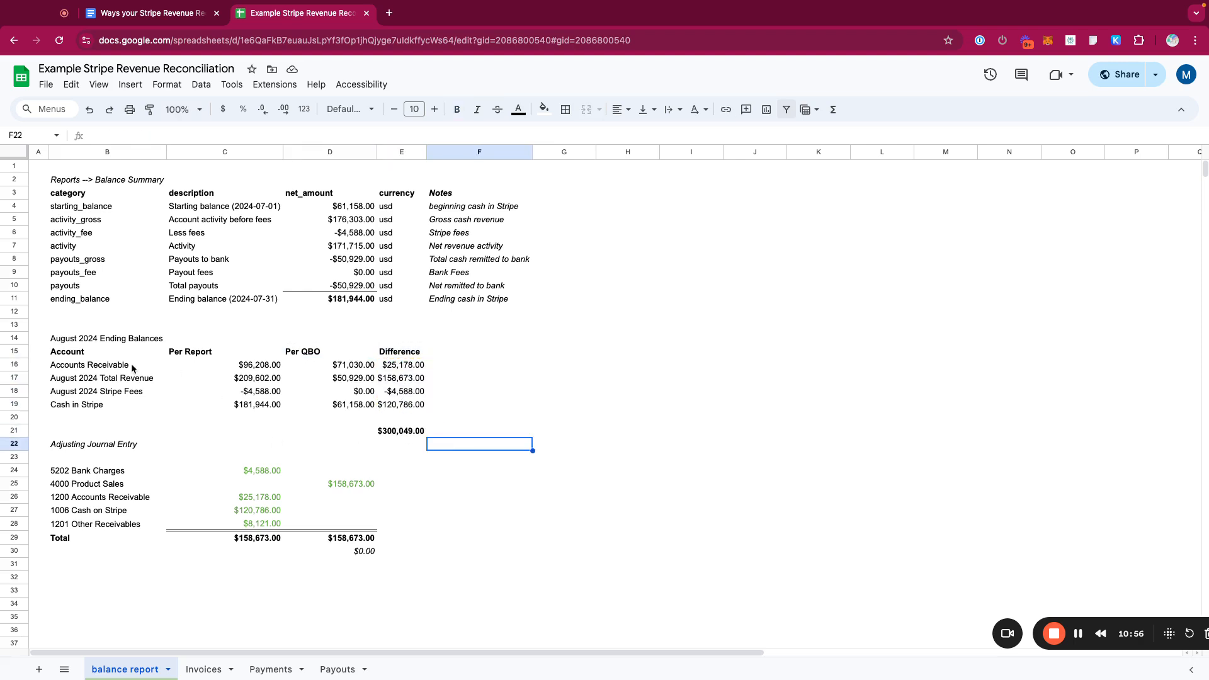
left_click_drag(132, 367, 216, 371)
left_click(267, 368)
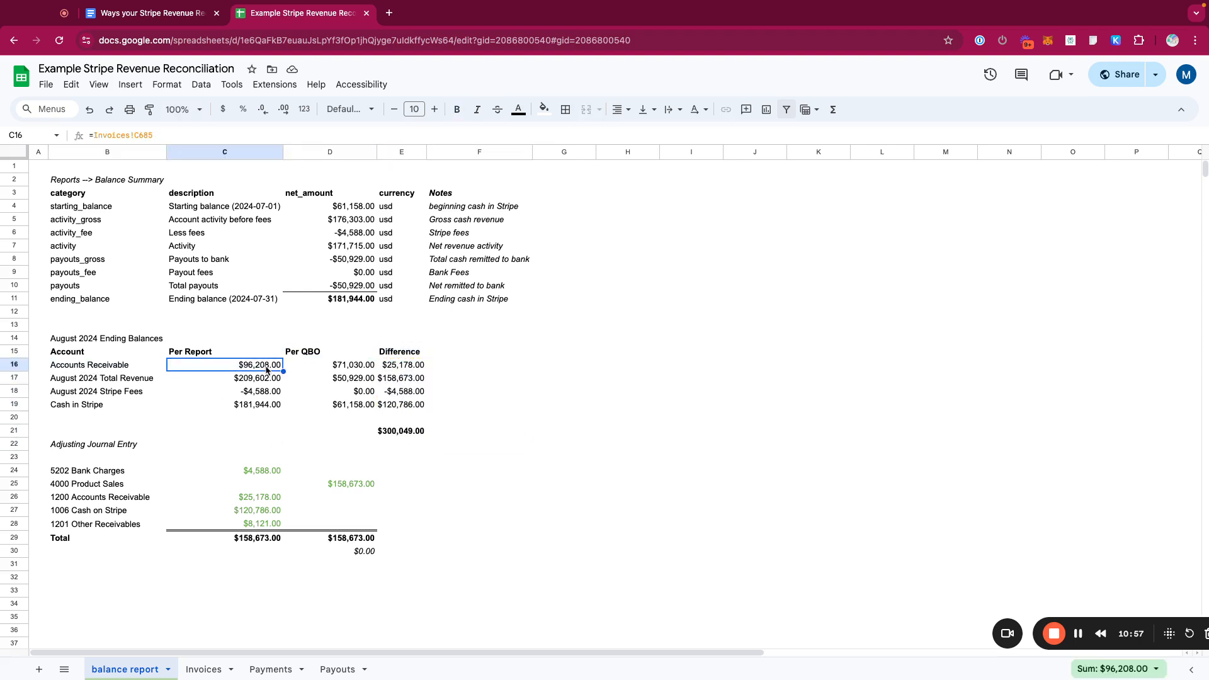
- Trace the Per Report values for accounts receivable, total revenue and Stripe fees back to their source cells on the Invoices and balance report sheets
left_click(202, 669)
left_click(325, 524)
left_click(354, 550)
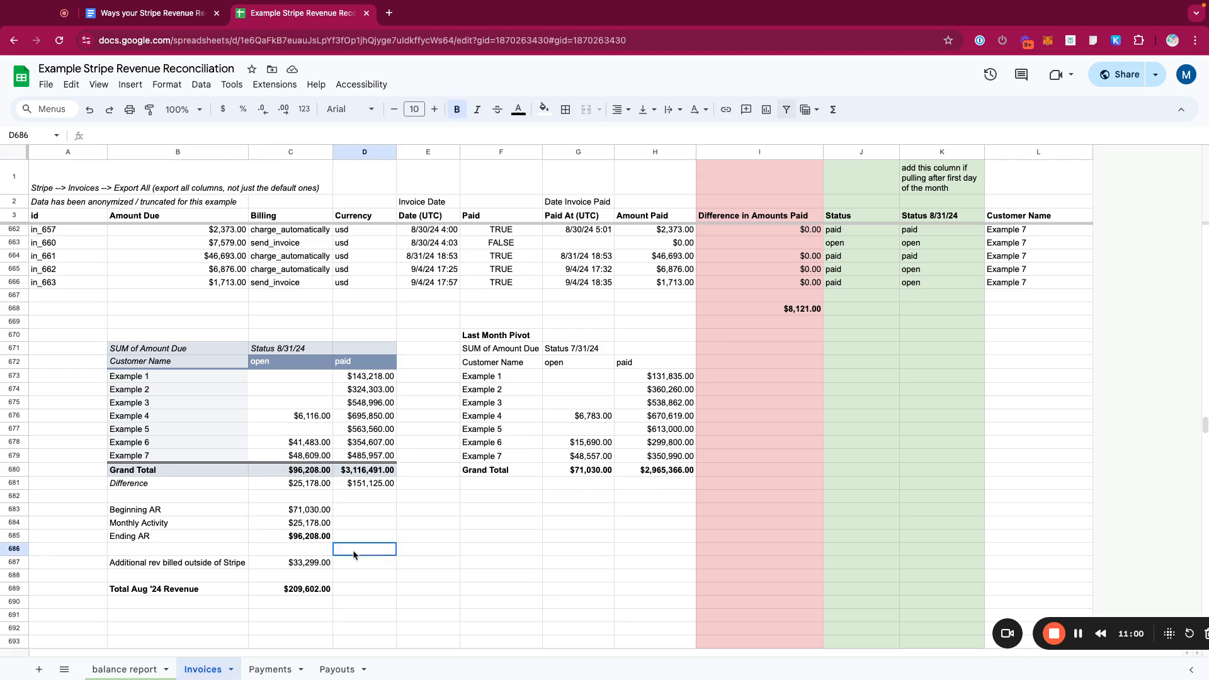
left_click(320, 547)
left_click(124, 670)
left_click(258, 378)
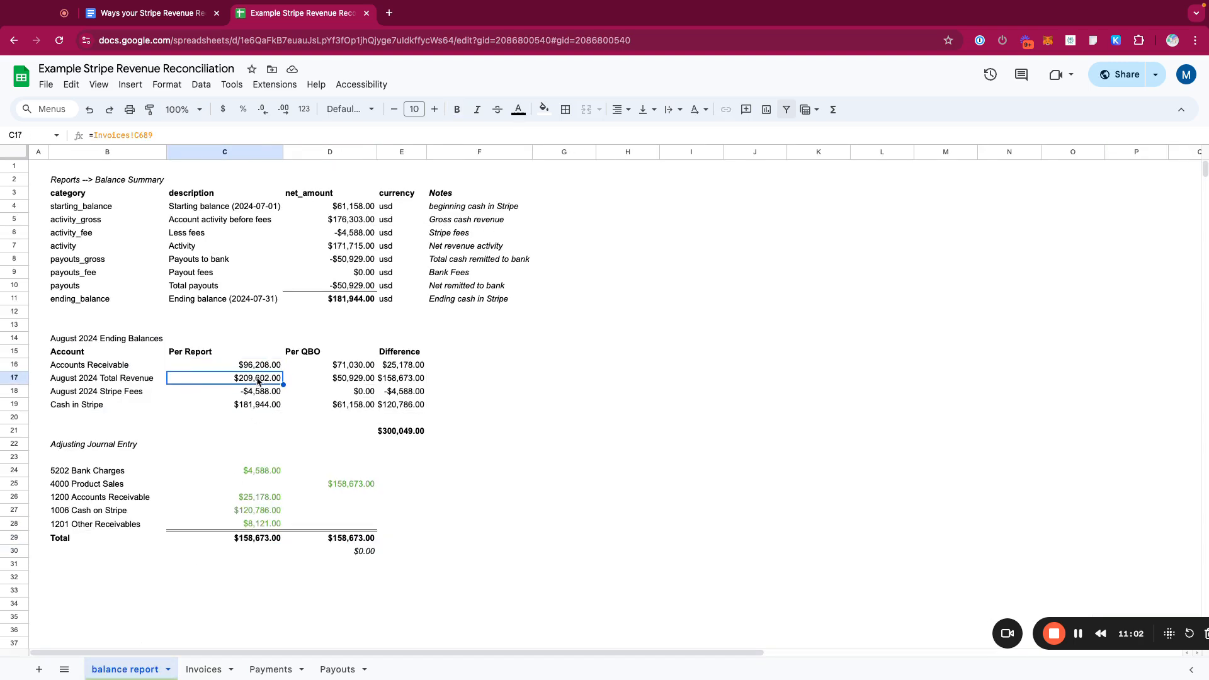
left_click(216, 673)
left_click(262, 585)
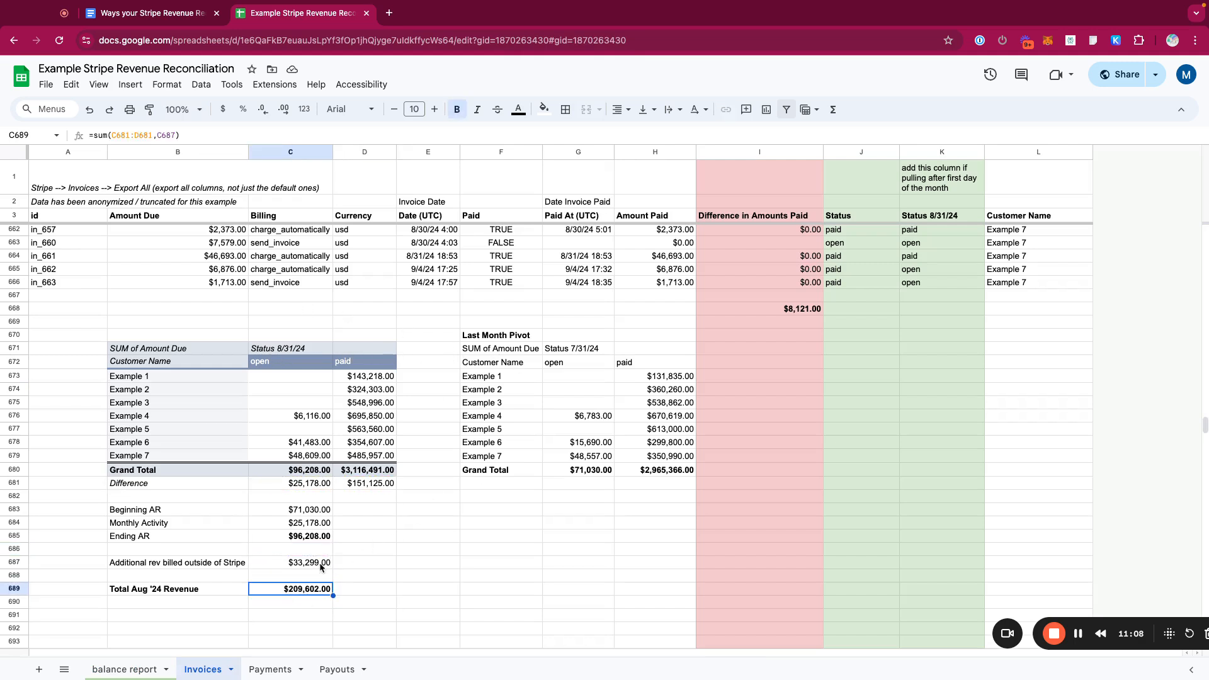
left_click(124, 669)
left_click(256, 391)
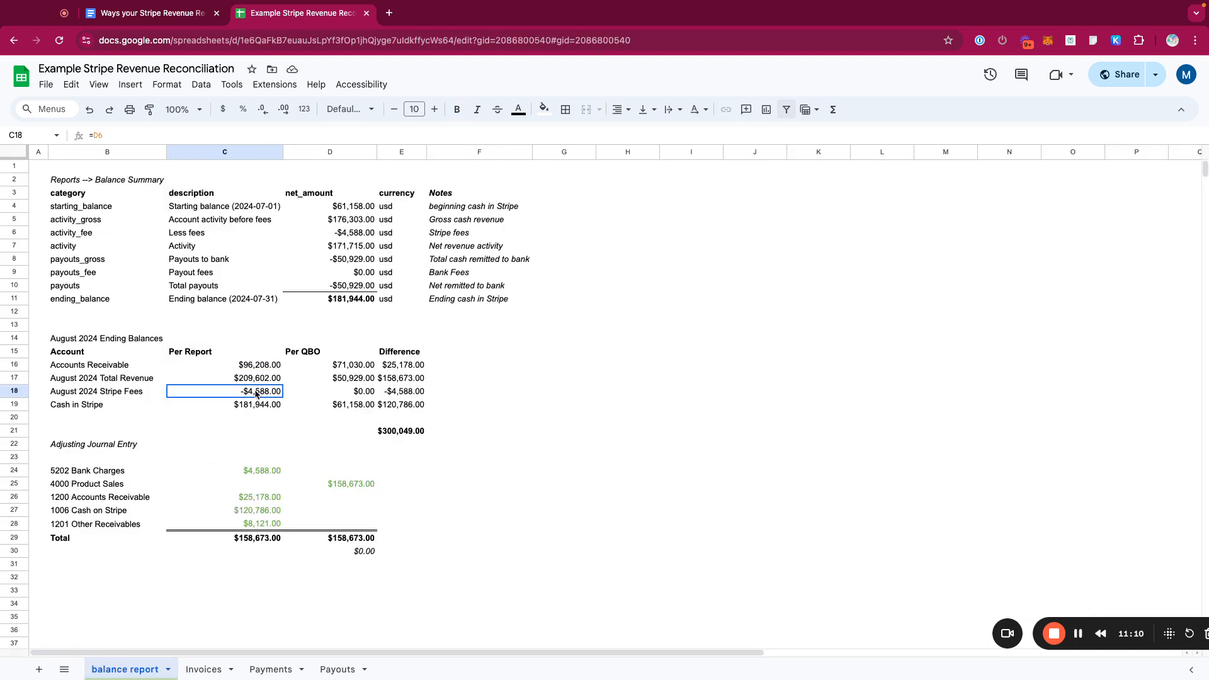
double_click(257, 391)
- Check the activity_fee row and the Difference column's sum formula below the ending balances table
left_click(91, 232)
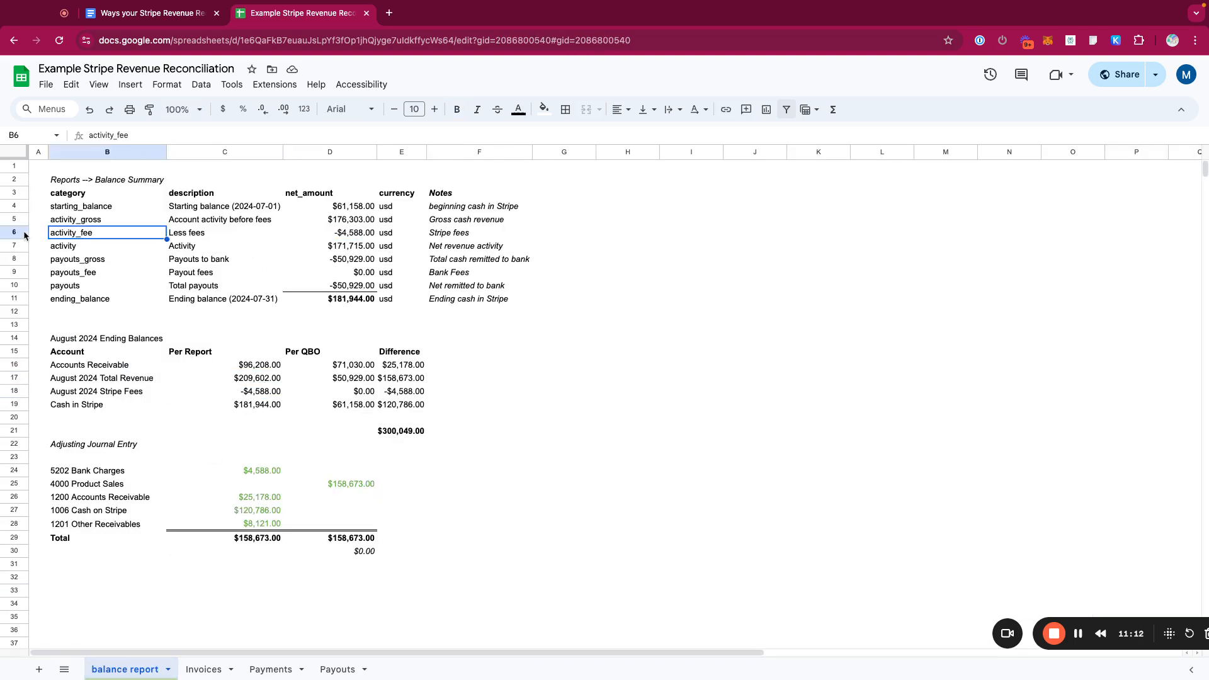
left_click(14, 232)
left_click(271, 669)
left_click(125, 669)
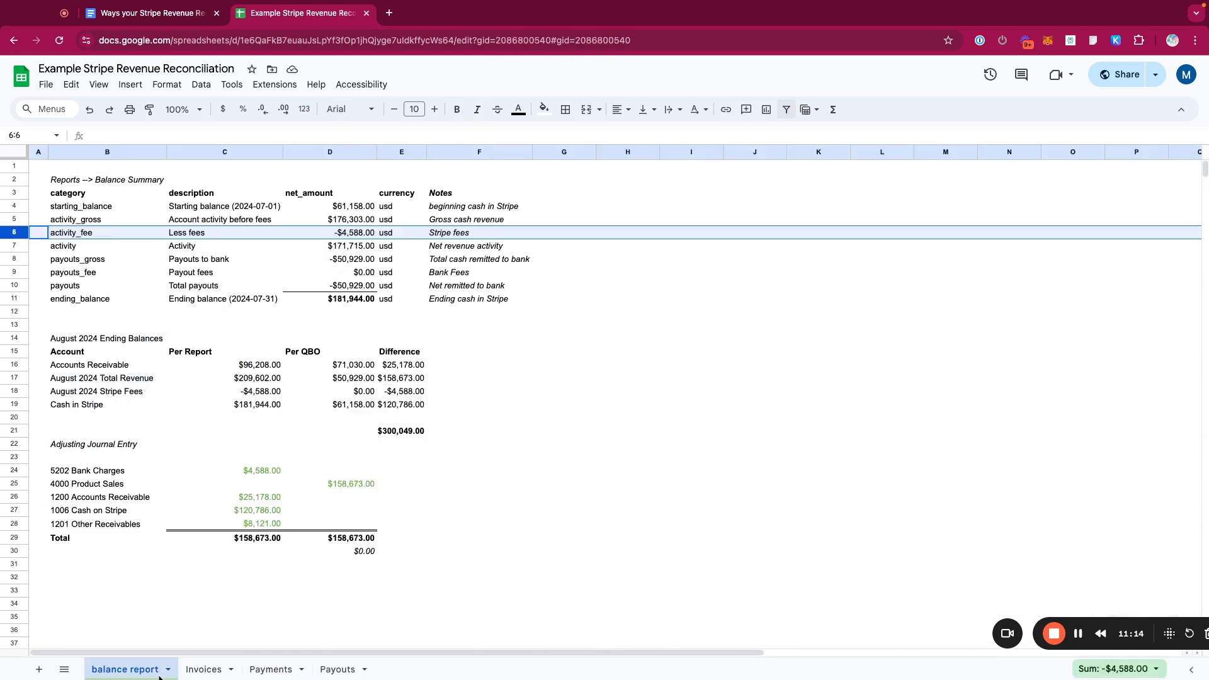
left_click(265, 406)
left_click(290, 421)
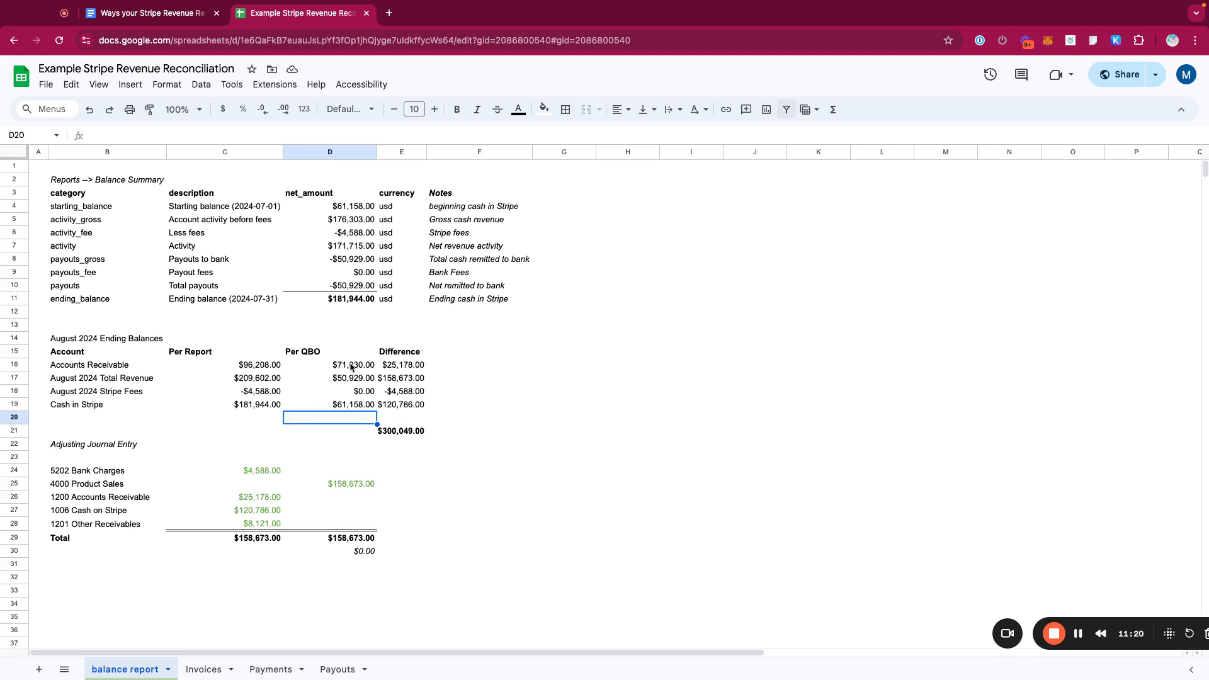
left_click_drag(352, 366, 353, 404)
left_click(396, 443)
left_click(401, 430)
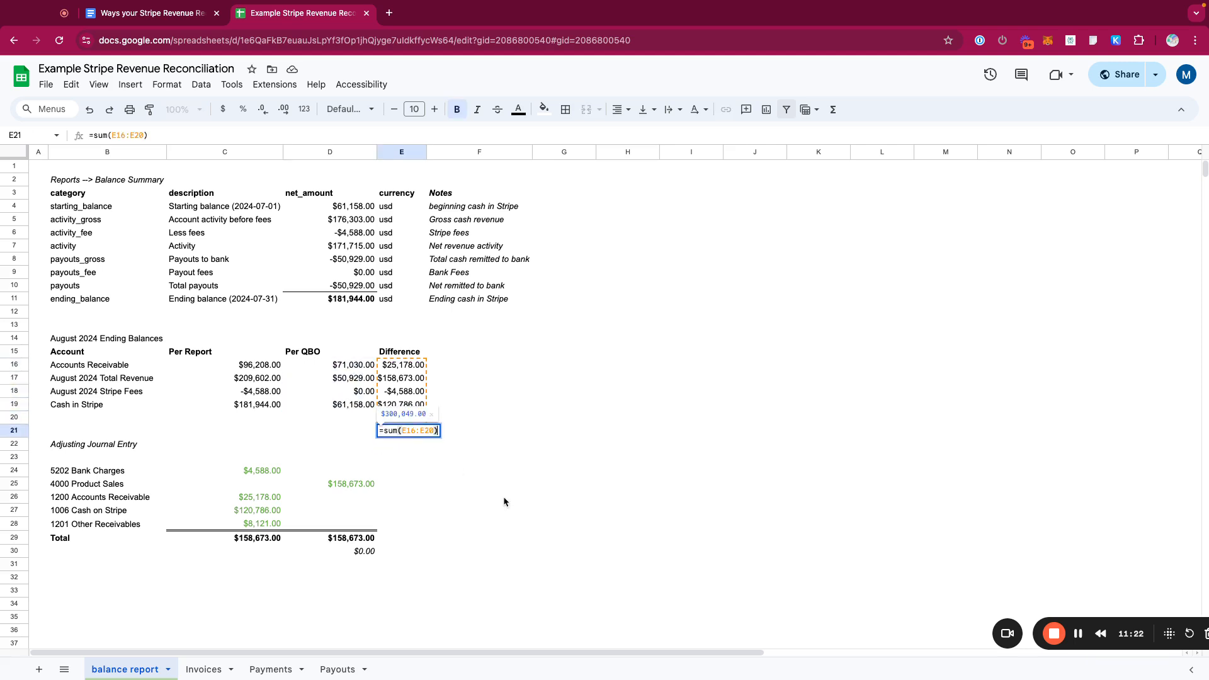
- Inspect the formulas behind each Adjusting Journal Entry amount, linking to the Difference column and the Invoices sheet
left_click(505, 499)
left_click_drag(108, 457, 479, 617)
left_click(255, 474)
double_click(255, 474)
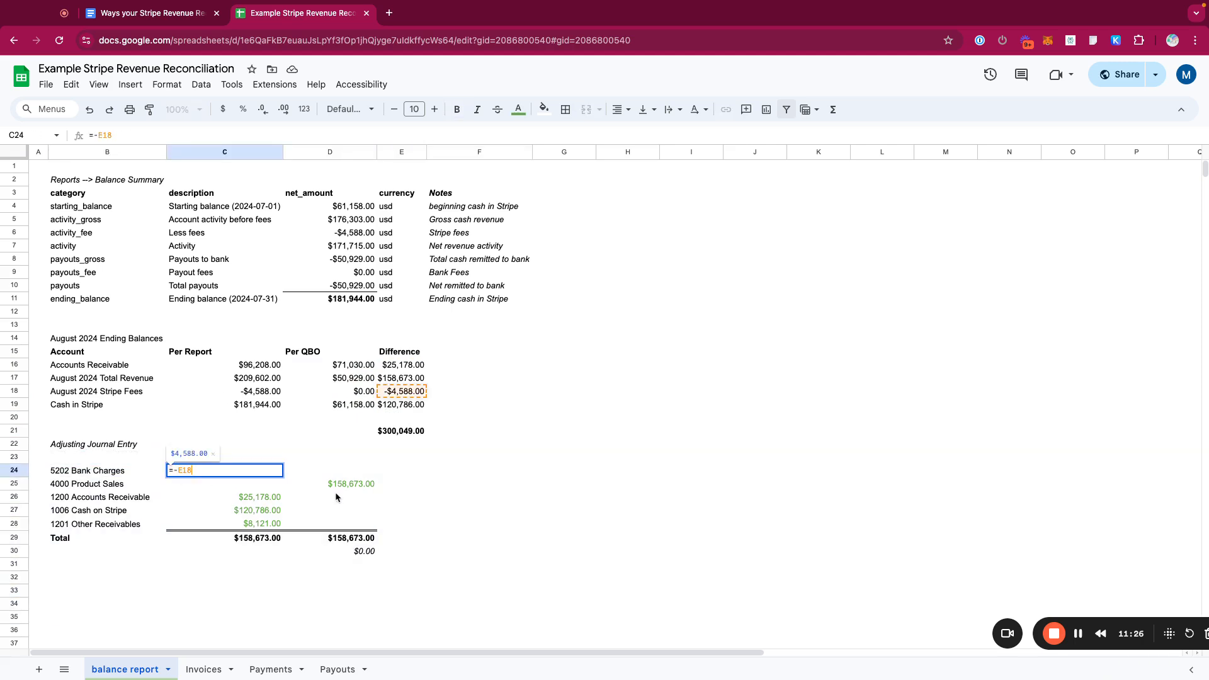
left_click(334, 496)
double_click(247, 474)
left_click(267, 493)
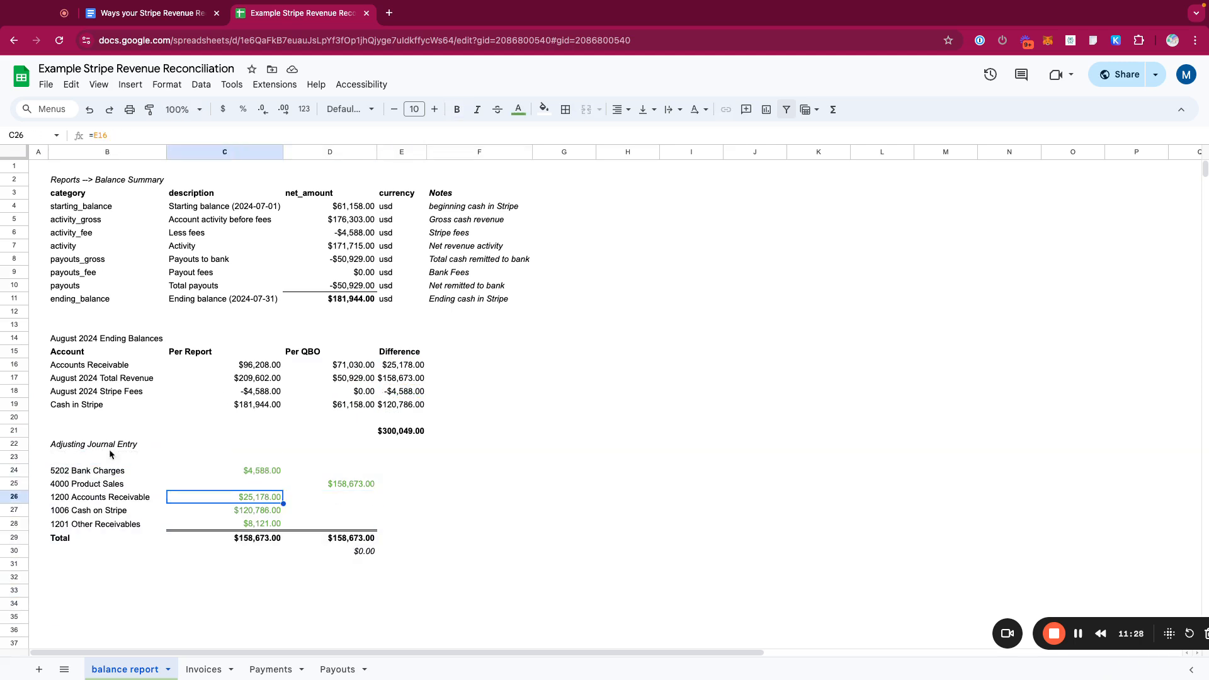
left_click(337, 487)
double_click(338, 487)
left_click(403, 494)
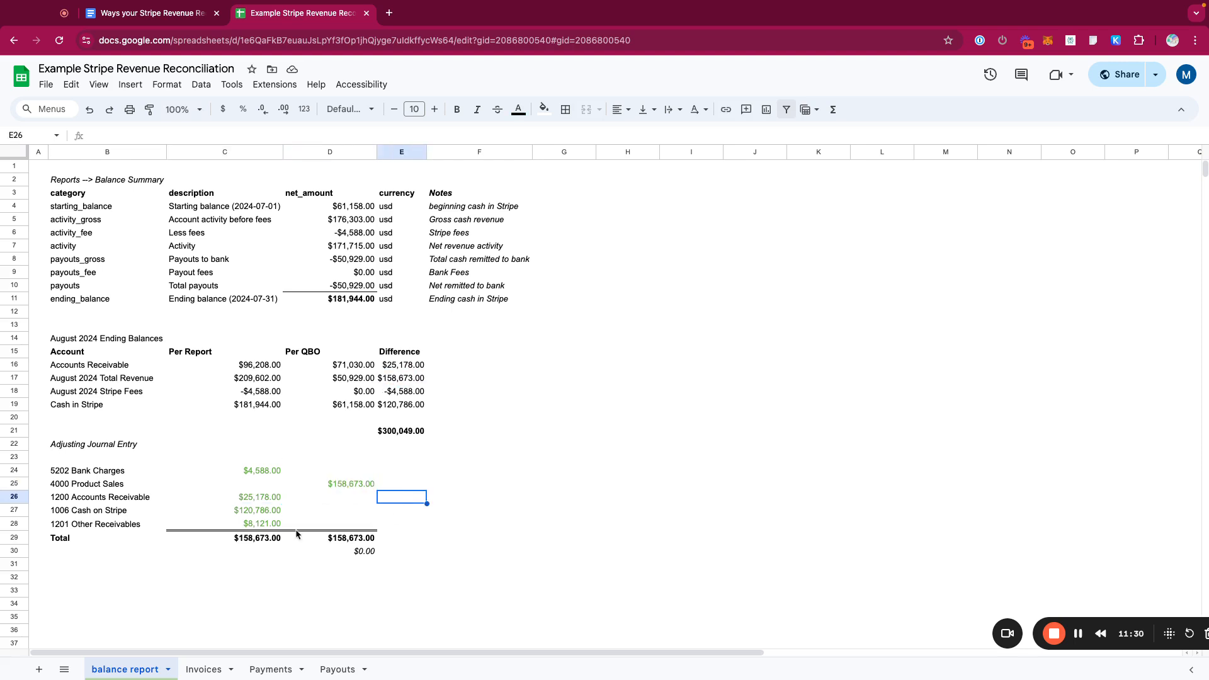
double_click(265, 493)
left_click(291, 511)
double_click(248, 510)
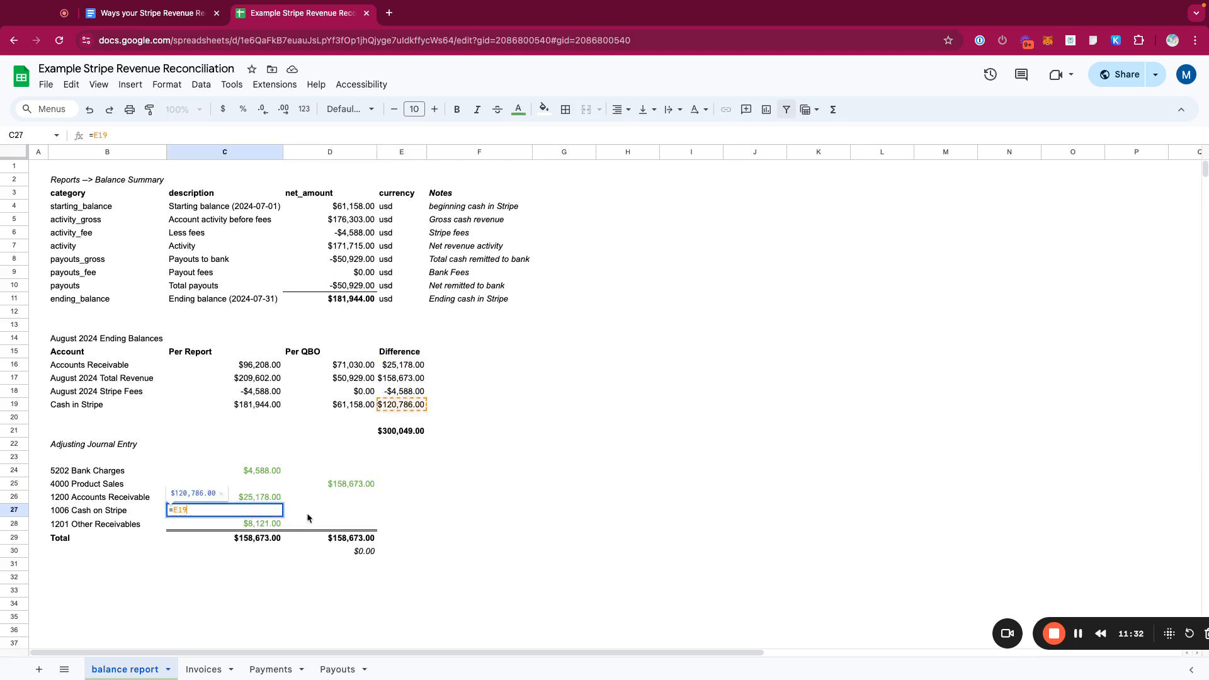
left_click(329, 508)
double_click(264, 524)
left_click(322, 431)
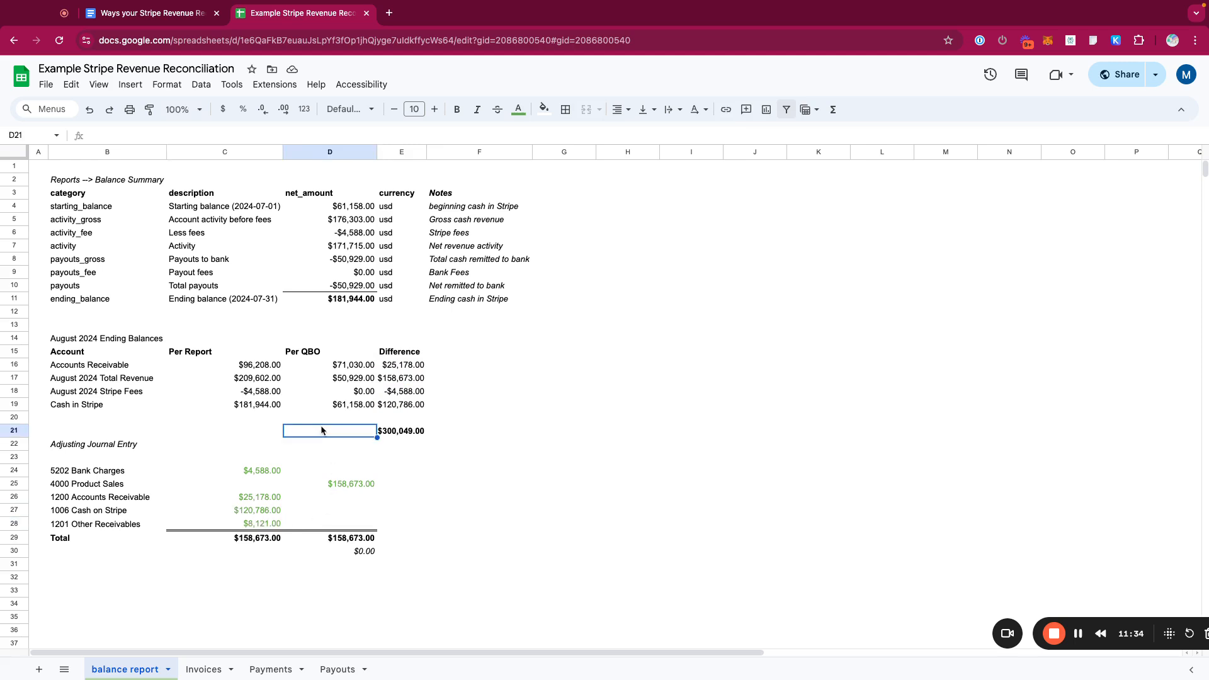
left_click(265, 524)
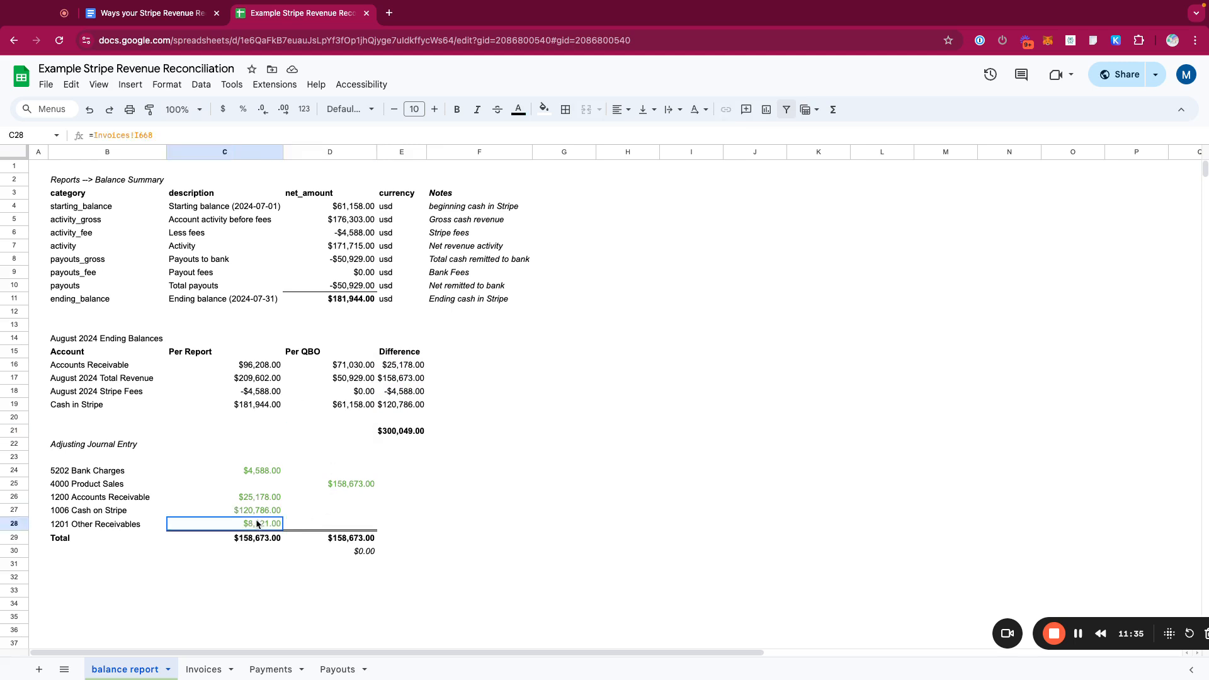
left_click(18, 524)
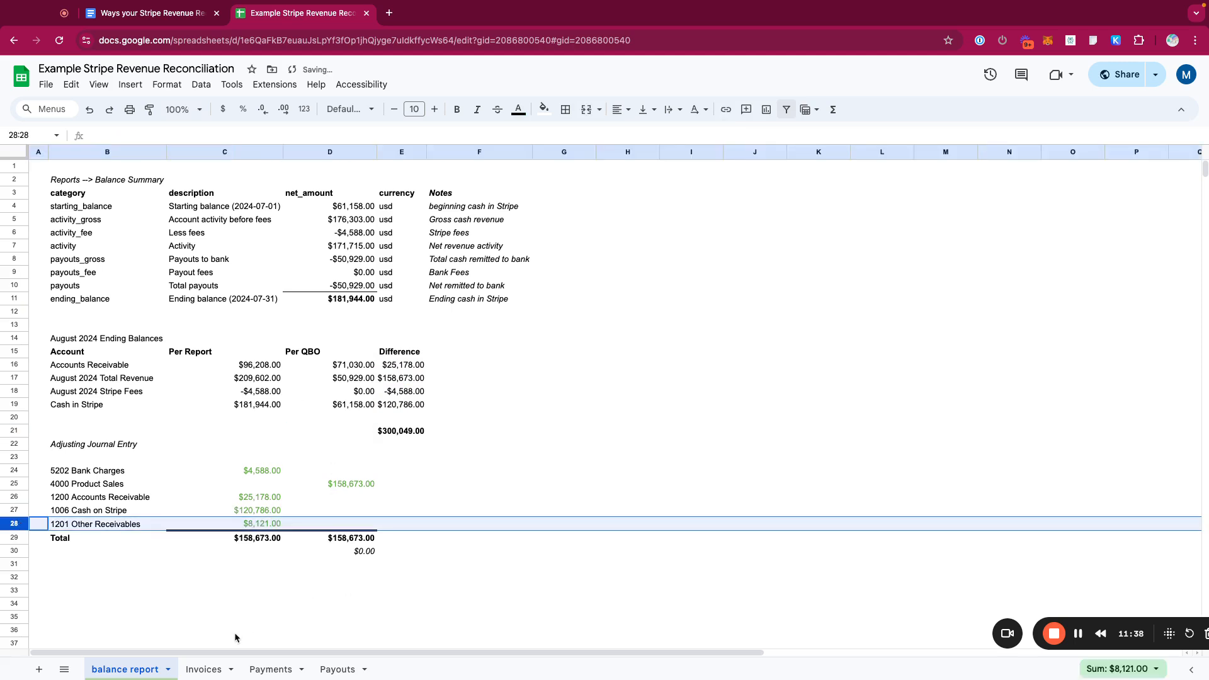
- Filter the invoice data so Difference in Amounts Paid hides the blank and $0.00 rows
left_click(208, 669)
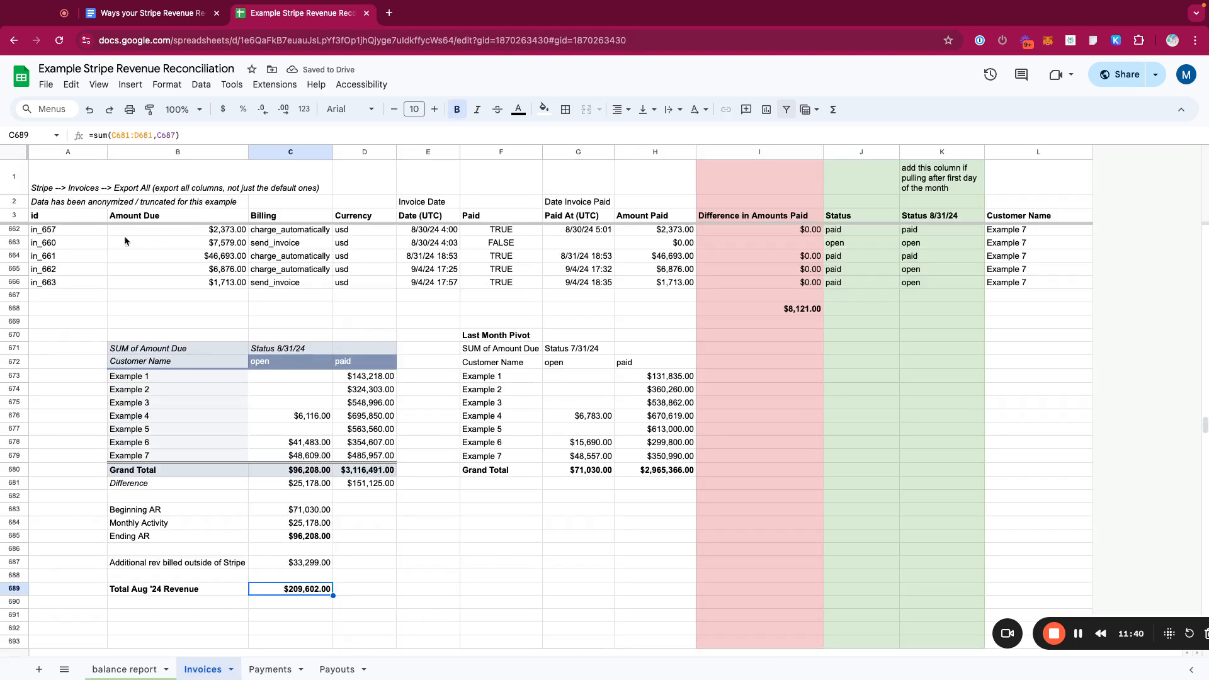
left_click(94, 220)
key("ctrl+a")
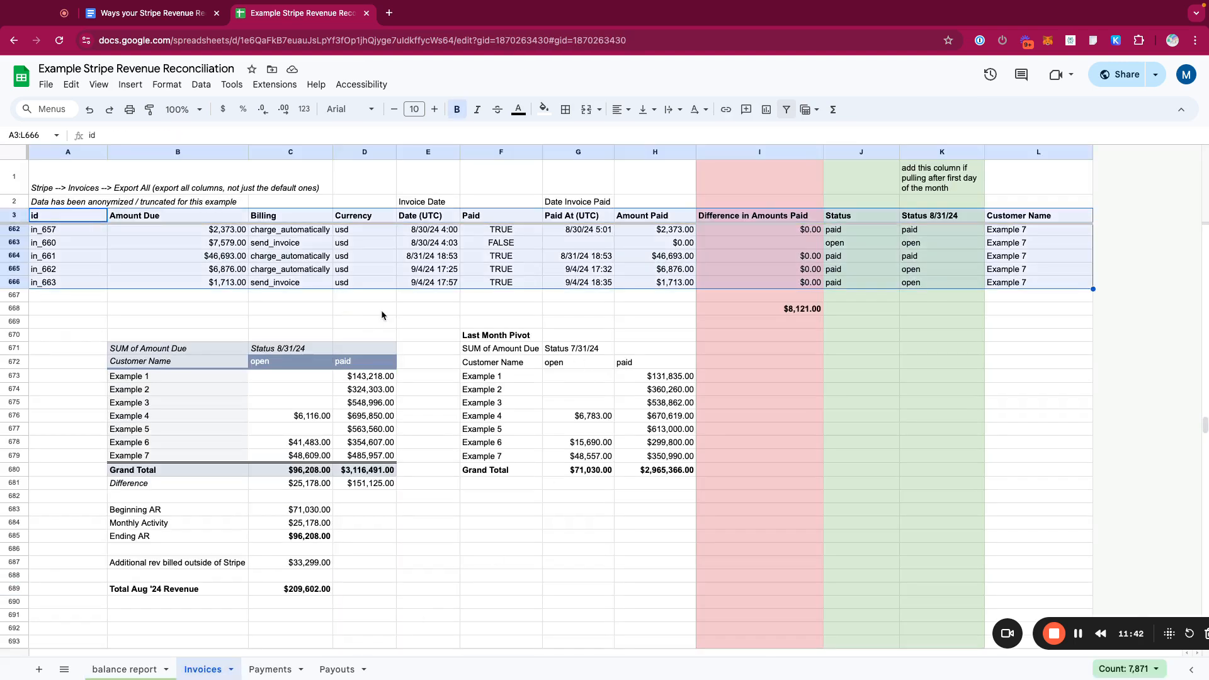
left_click(786, 109)
left_click(817, 216)
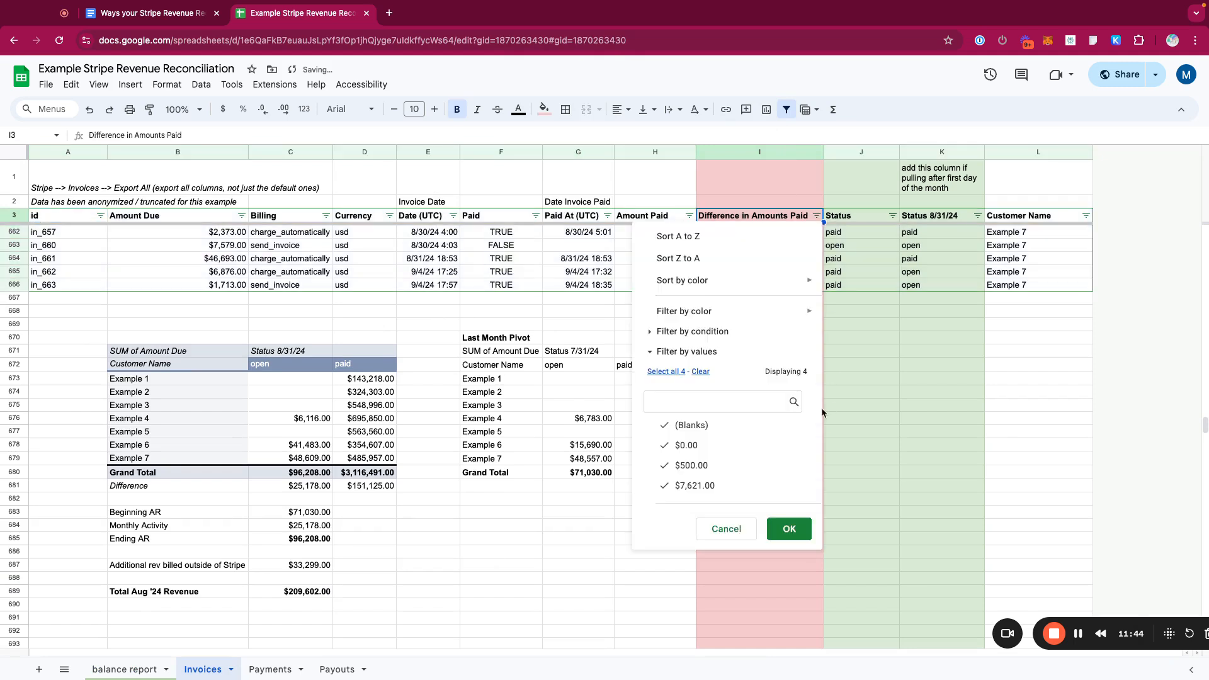
left_click(705, 443)
left_click(692, 425)
left_click(790, 530)
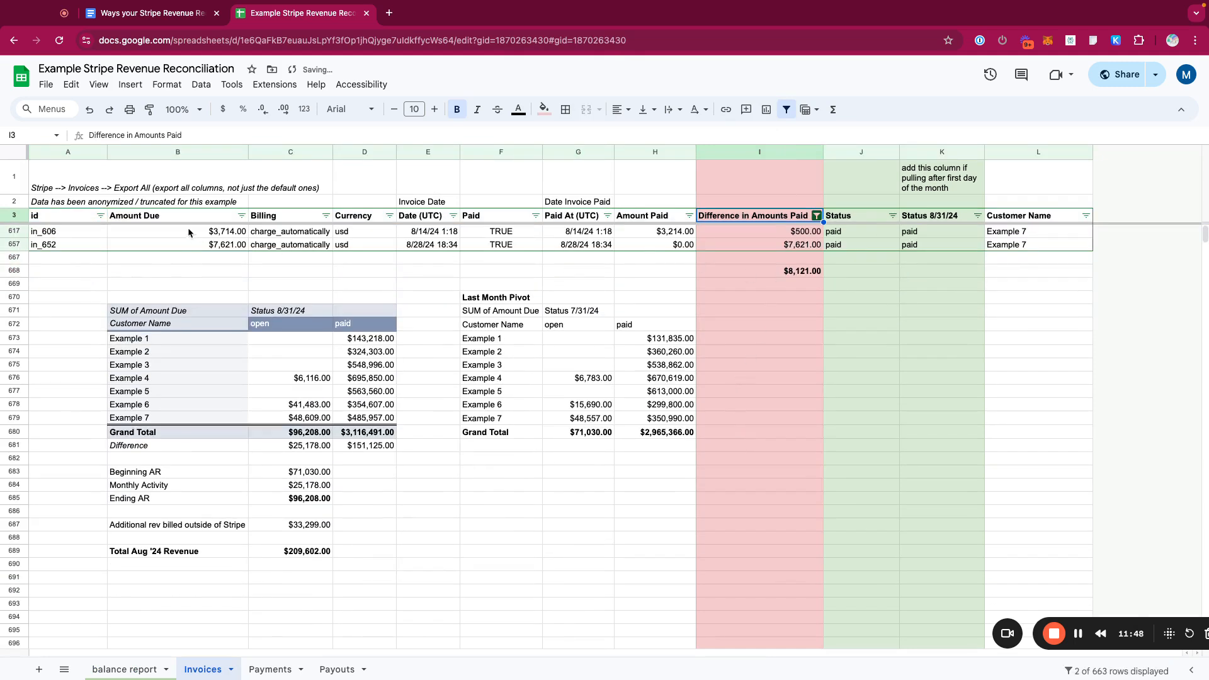
- Compare the filtered invoices' Amount Due, Amount Paid and difference values with the difference column's total
left_click(202, 155)
left_click_drag(221, 218, 232, 245)
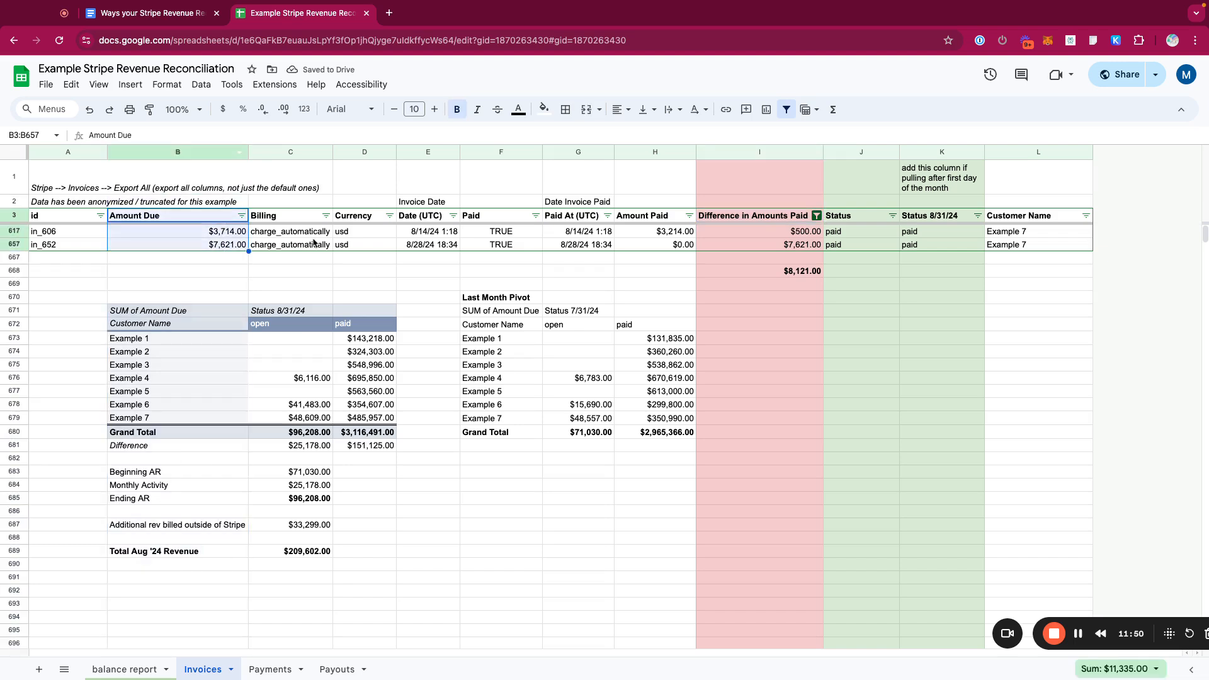
left_click(655, 153)
left_click_drag(669, 215, 672, 251)
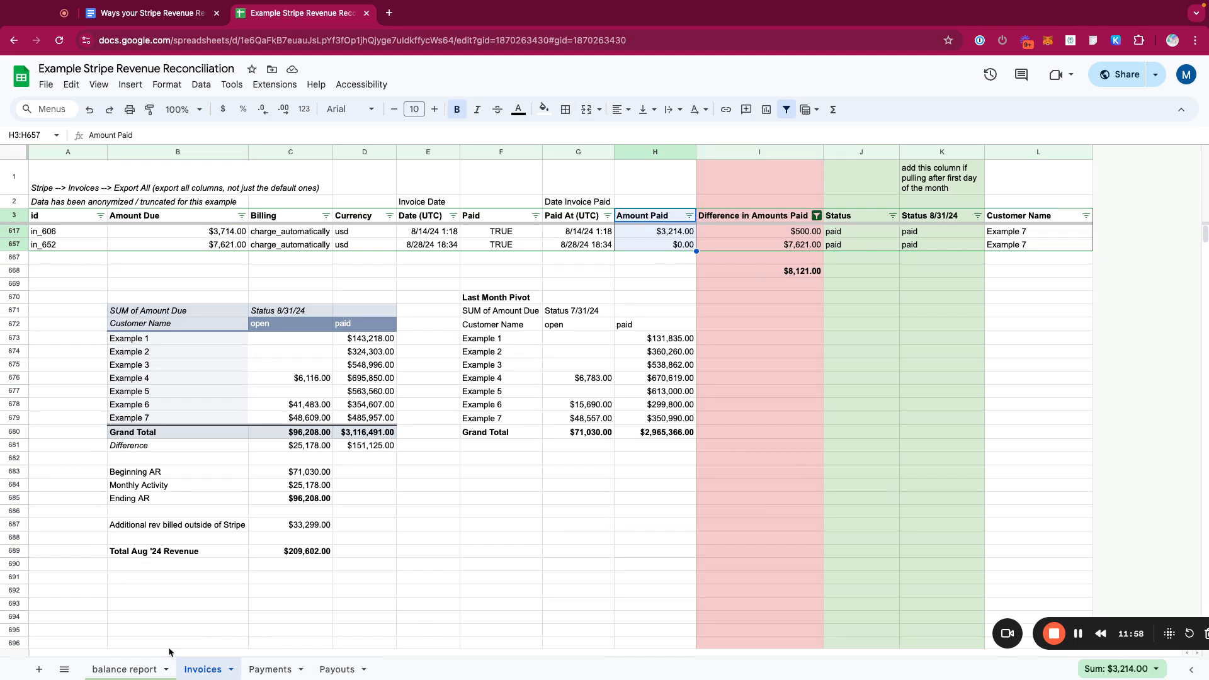
double_click(792, 269)
left_click(795, 339)
left_click(814, 272)
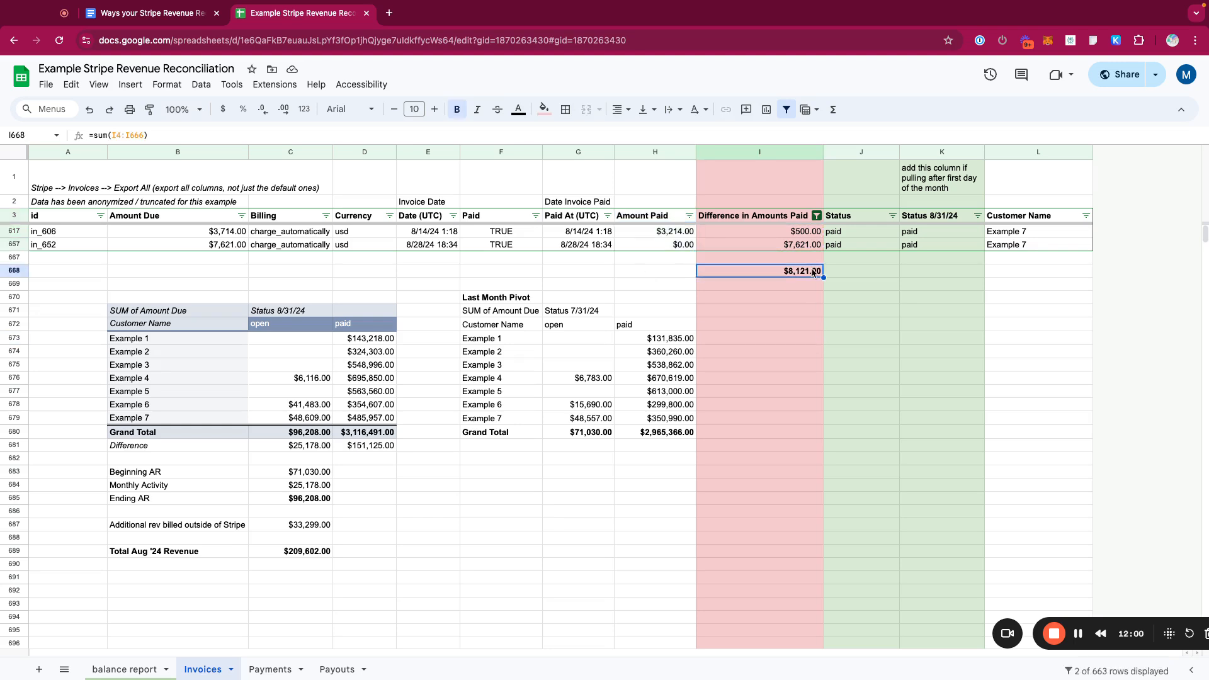
left_click_drag(807, 234, 820, 246)
- Review the journal entry's Other Receivables and Total rows against the filtered invoice differences
left_click(128, 669)
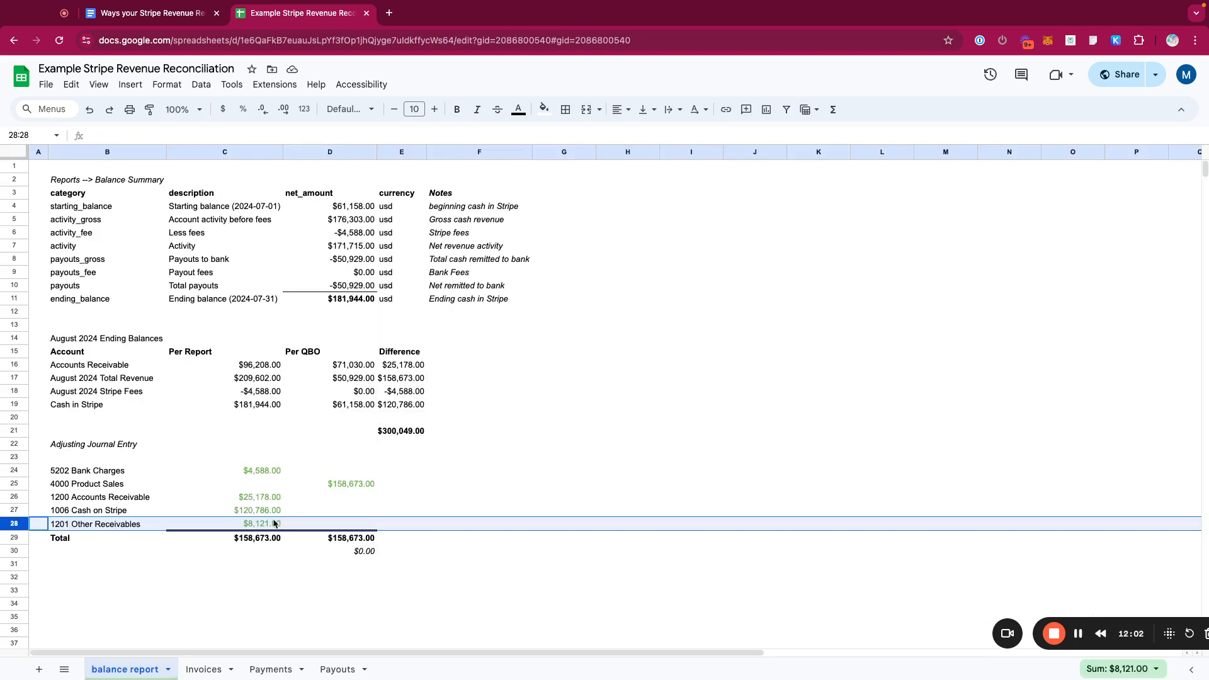
left_click(246, 525)
left_click(255, 551)
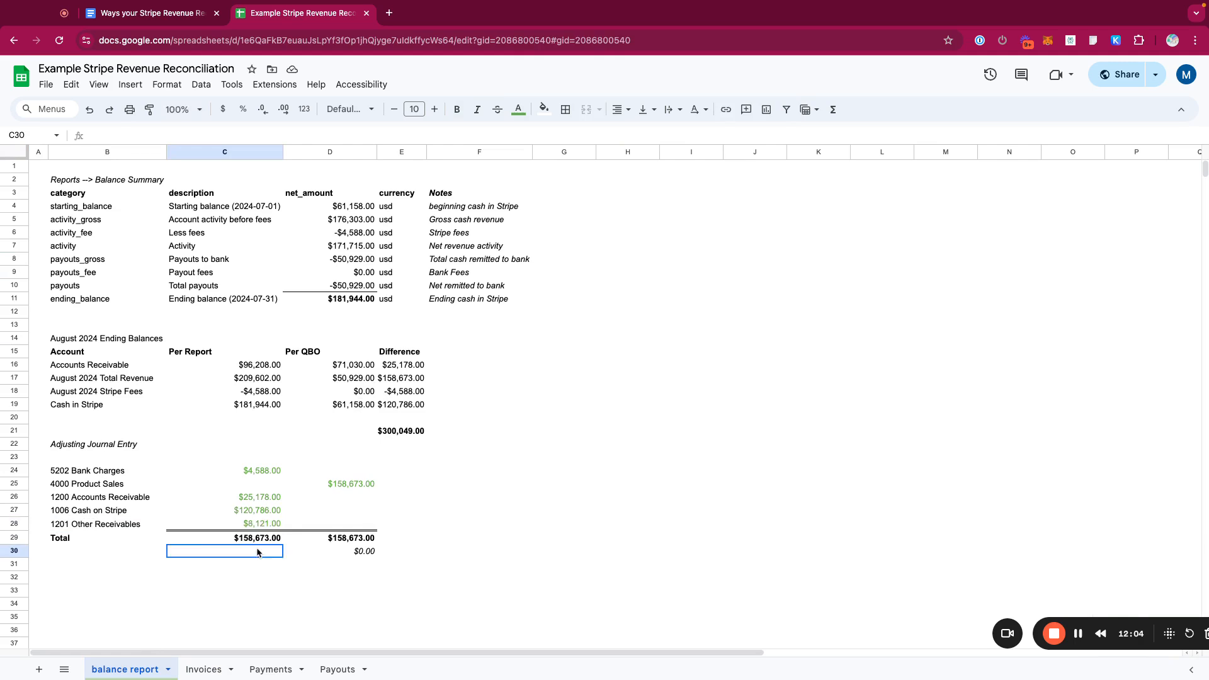
left_click(139, 531)
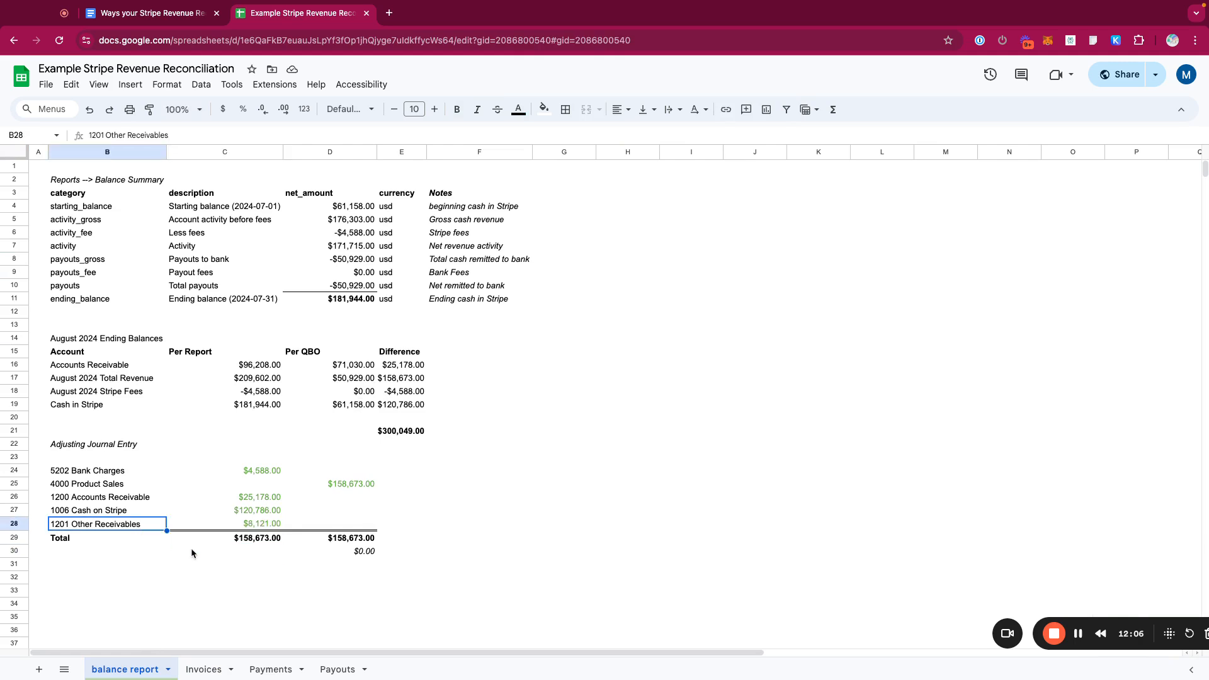
left_click(246, 541)
left_click(196, 563)
left_click(110, 528)
left_click(249, 540)
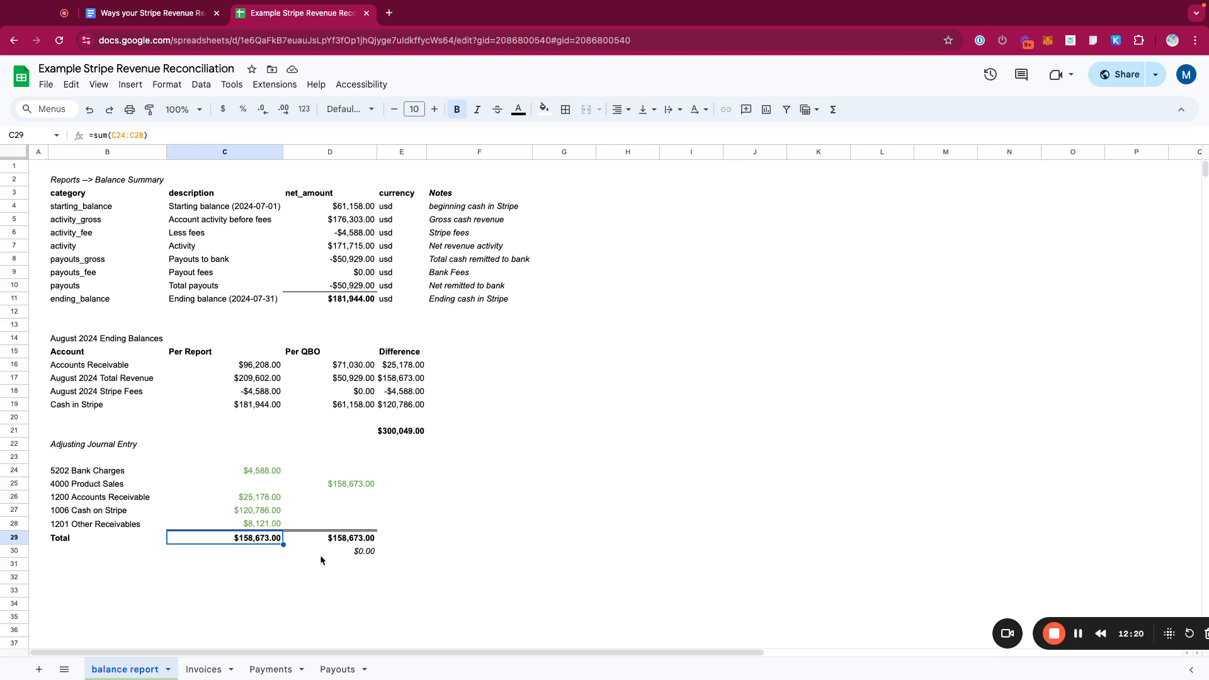
left_click(204, 669)
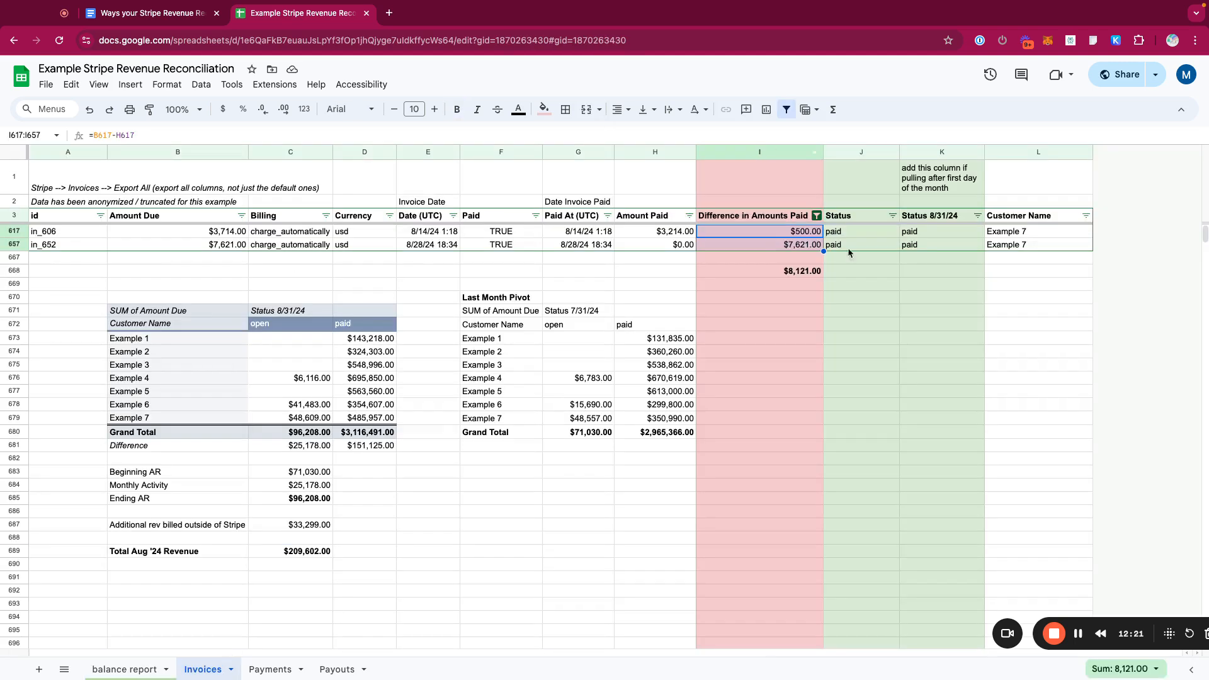
left_click(120, 668)
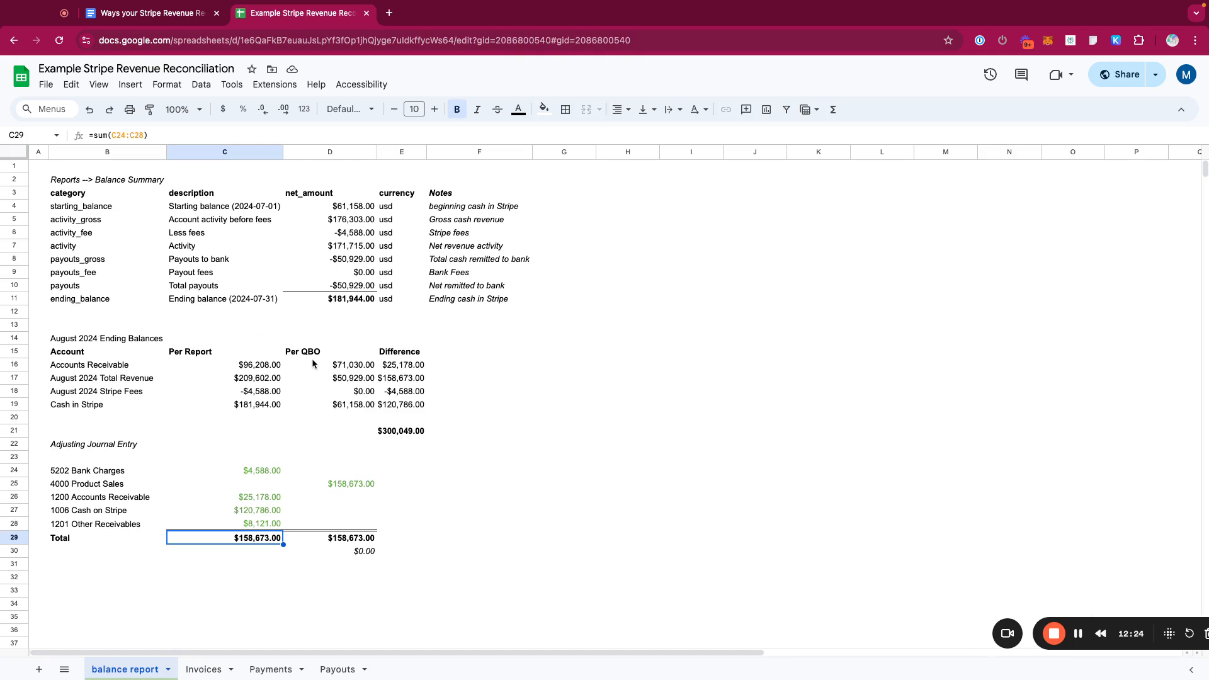